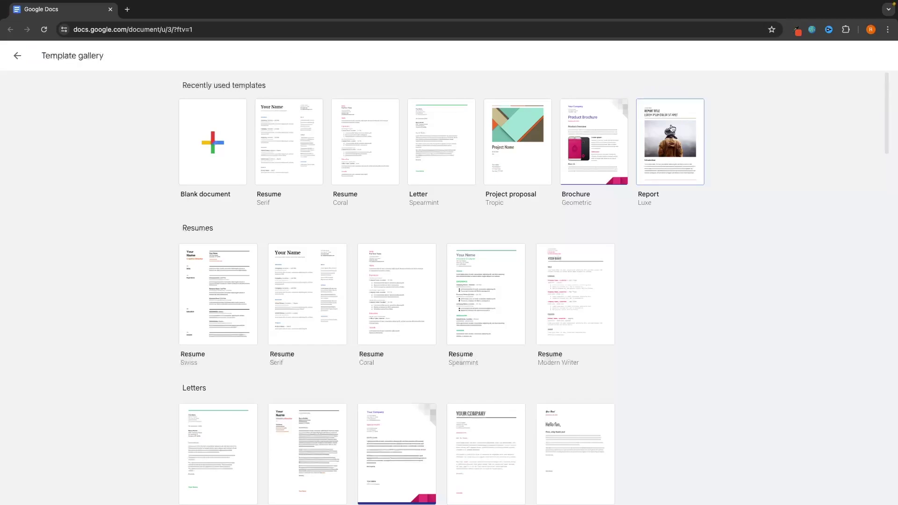
Look through the template gallery's categories from Resumes to Education and return to the document home page.
scroll(741, 275, "down", 5)
scroll(741, 277, "down", 8)
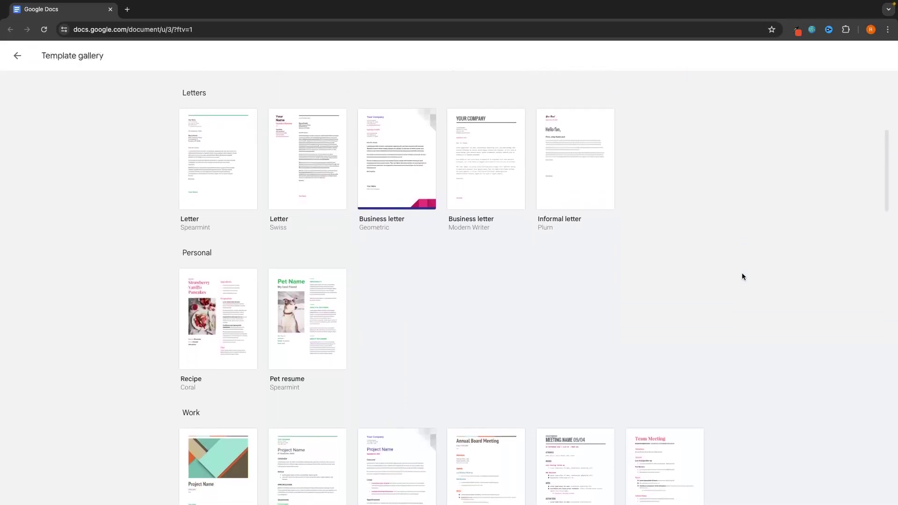
scroll(741, 276, "down", 7)
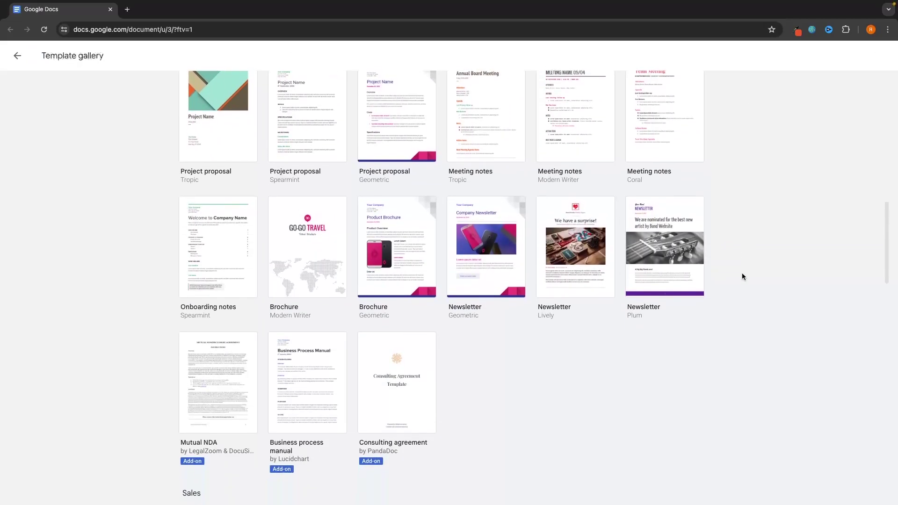
scroll(741, 273, "down", 4)
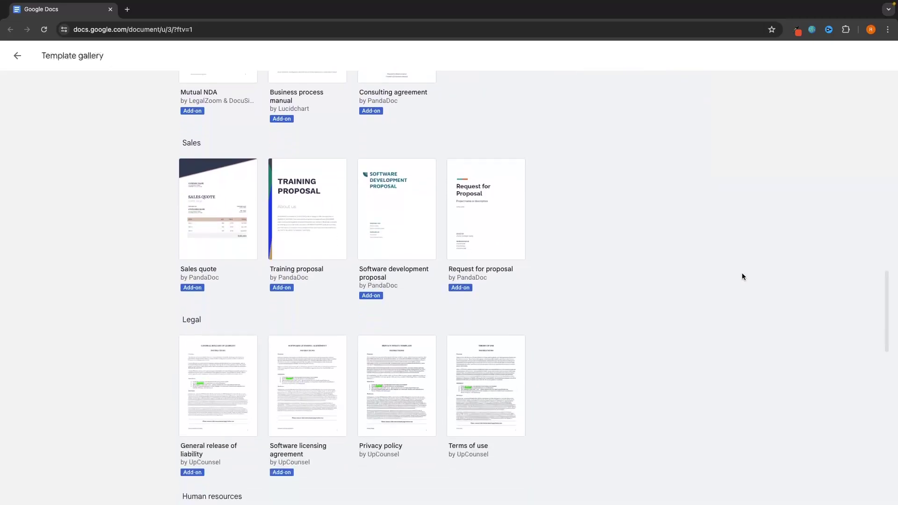
scroll(613, 296, "down", 10)
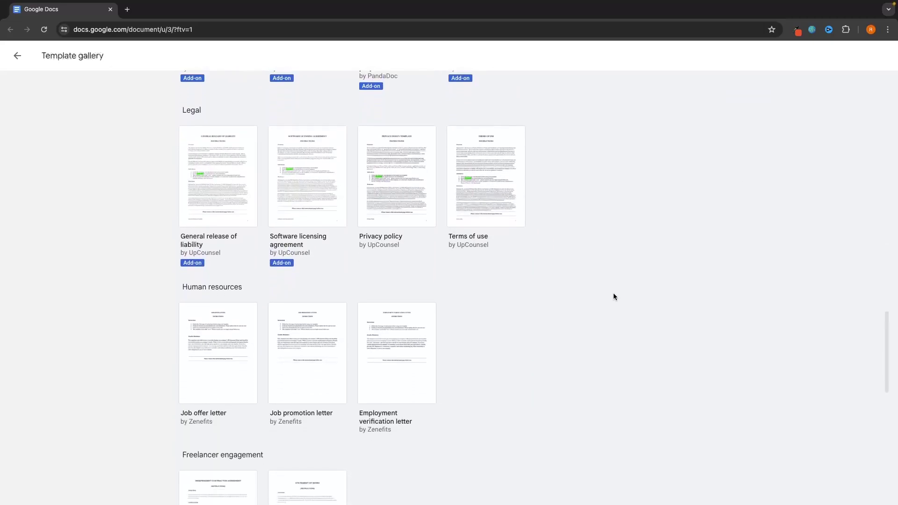
scroll(612, 296, "down", 1)
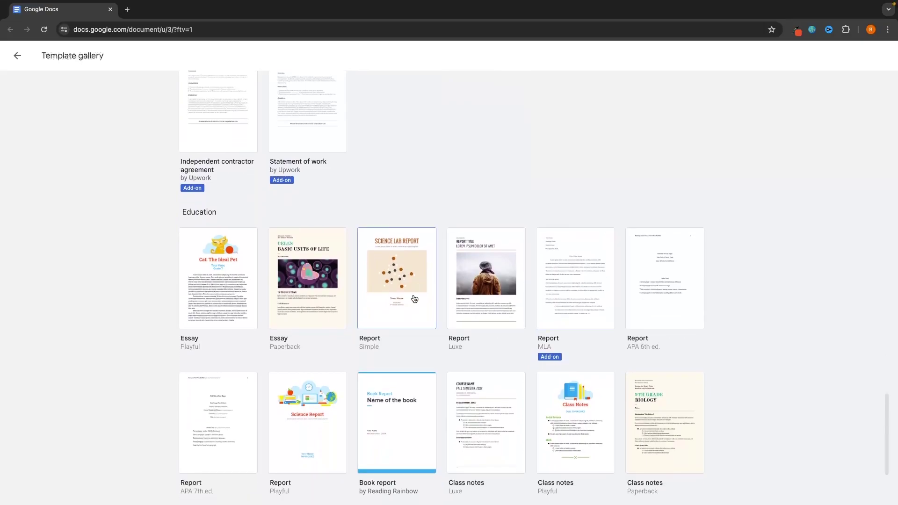
scroll(492, 215, "up", 20)
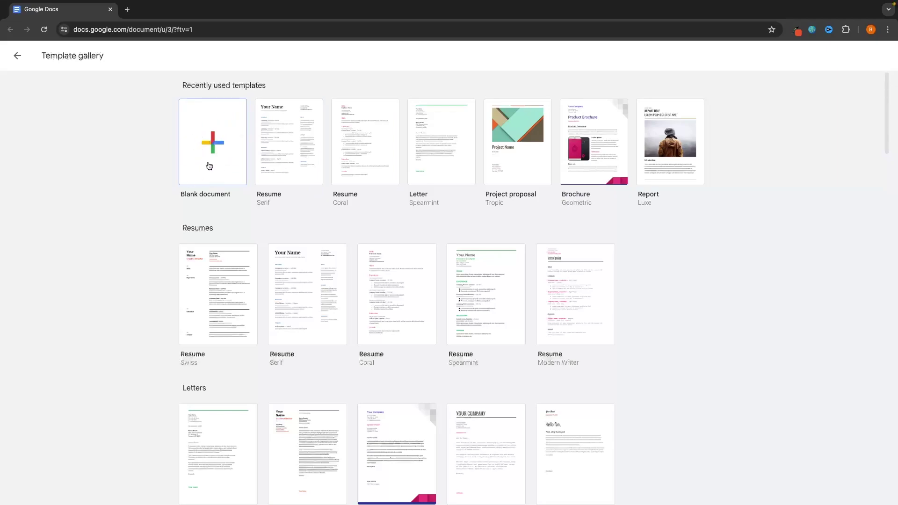
left_click(17, 55)
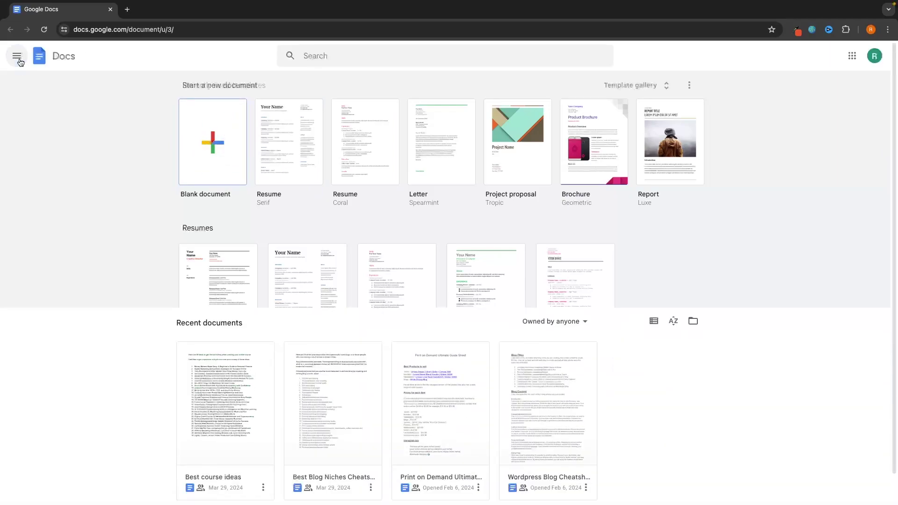
Open the recent document "Best course ideas" to view its contents and return to the document home page.
left_click_drag(178, 233, 255, 238)
left_click(250, 232)
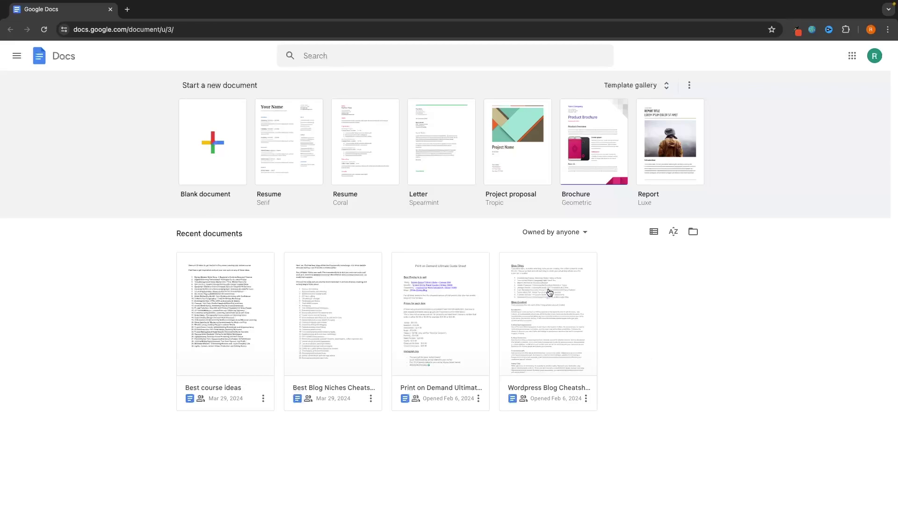
left_click(208, 303)
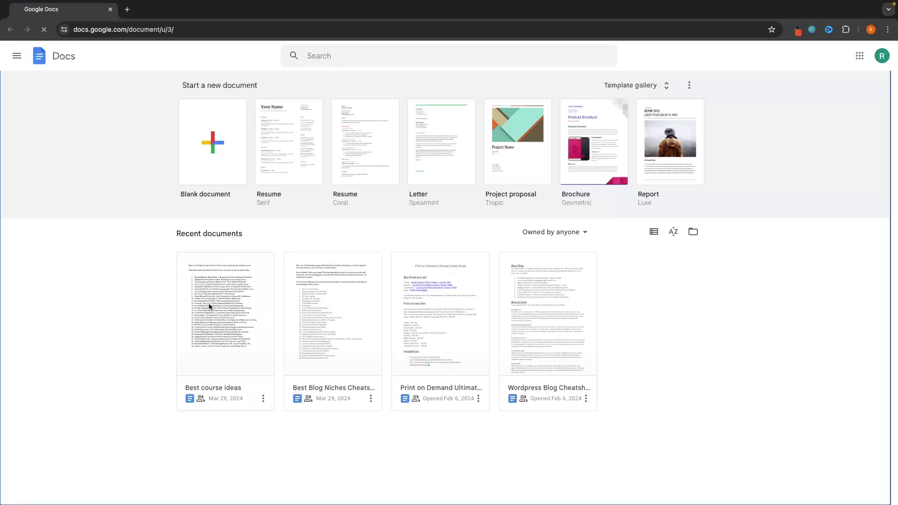
scroll(309, 322, "down", 2)
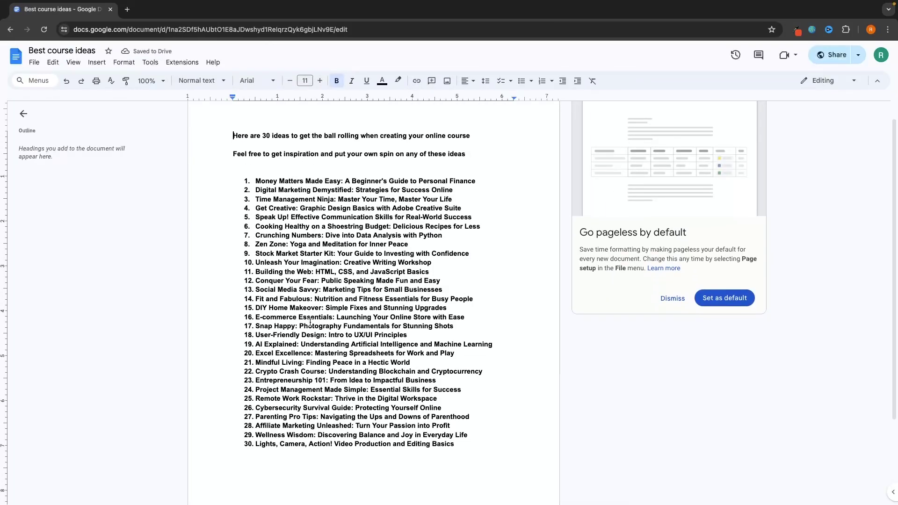
scroll(392, 266, "up", 3)
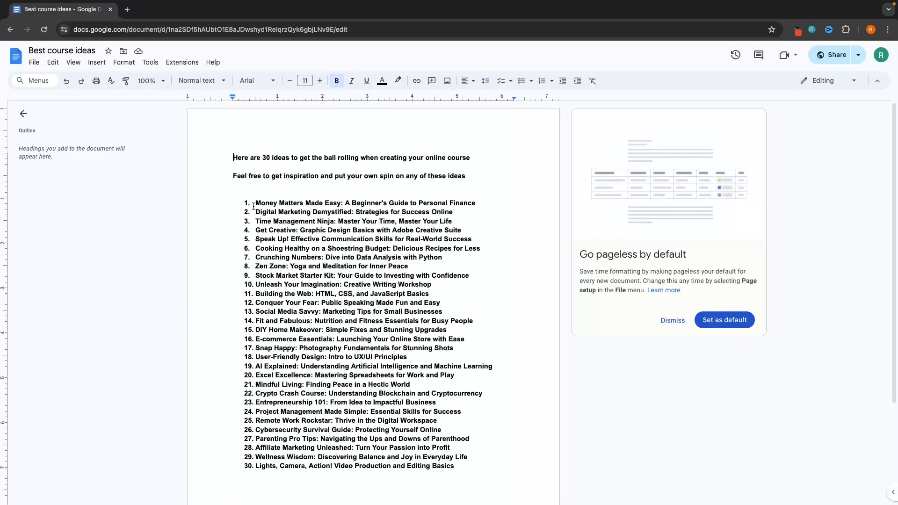
left_click(16, 56)
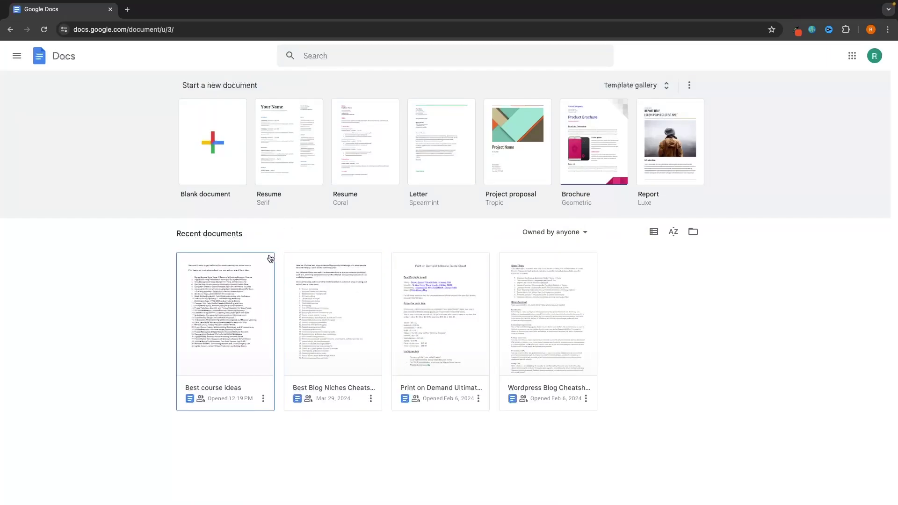
Create a blank document and rename it "Notes to self".
left_click(222, 155)
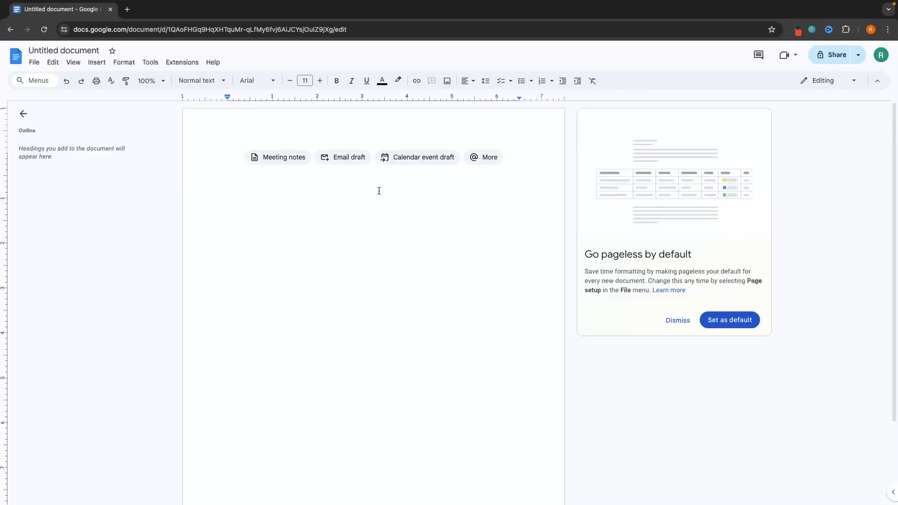
left_click(70, 50)
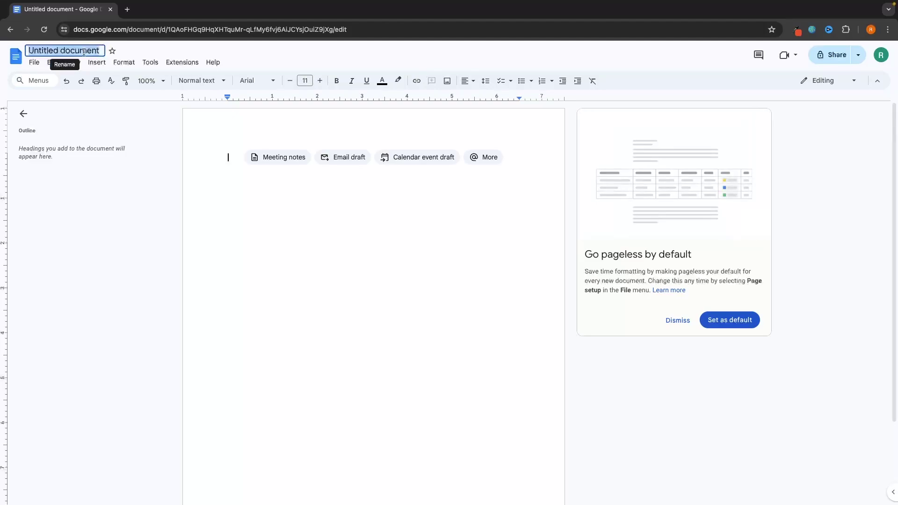
type("Notes to self")
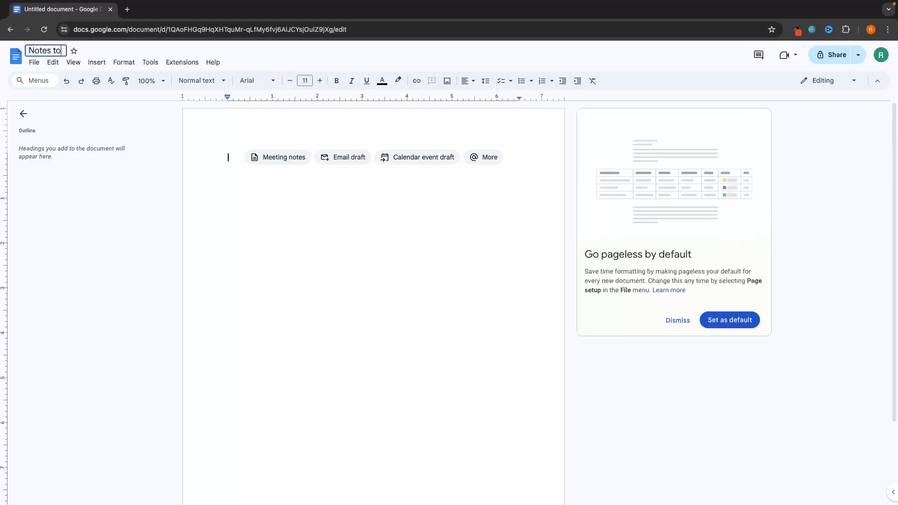
key("Return")
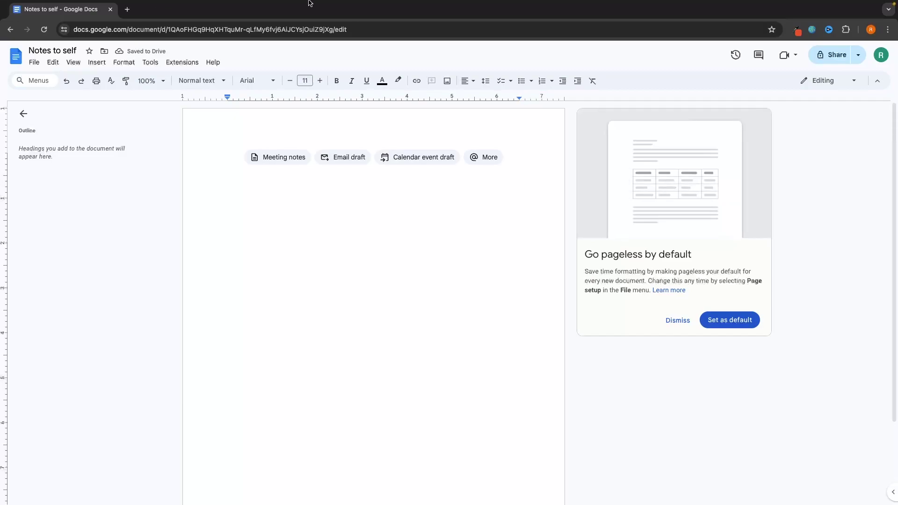
mouse_move(296, 4)
left_click(37, 66)
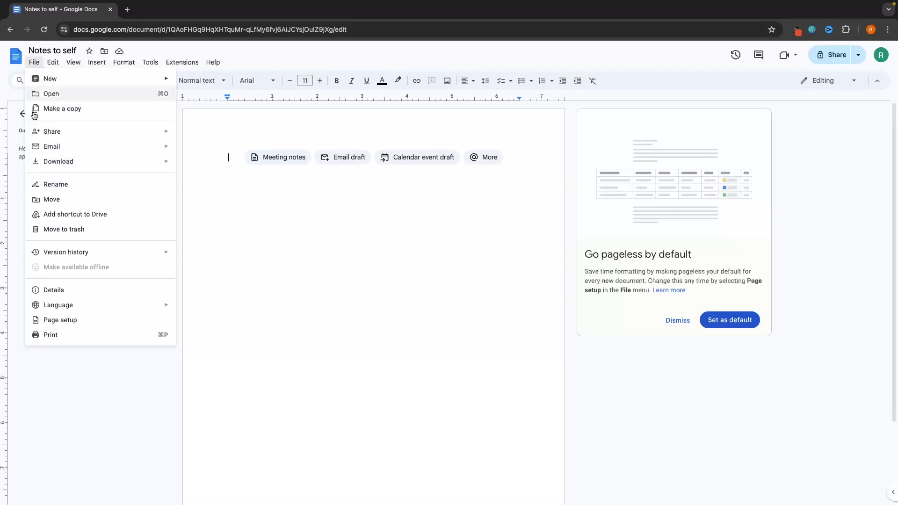
left_click(339, 296)
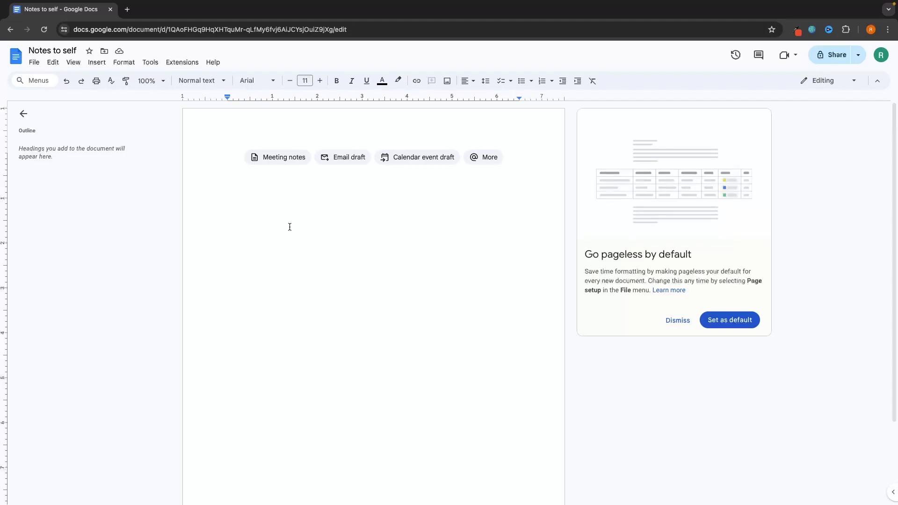
Write "Notes to self" as the first line of the document.
type("Notes ")
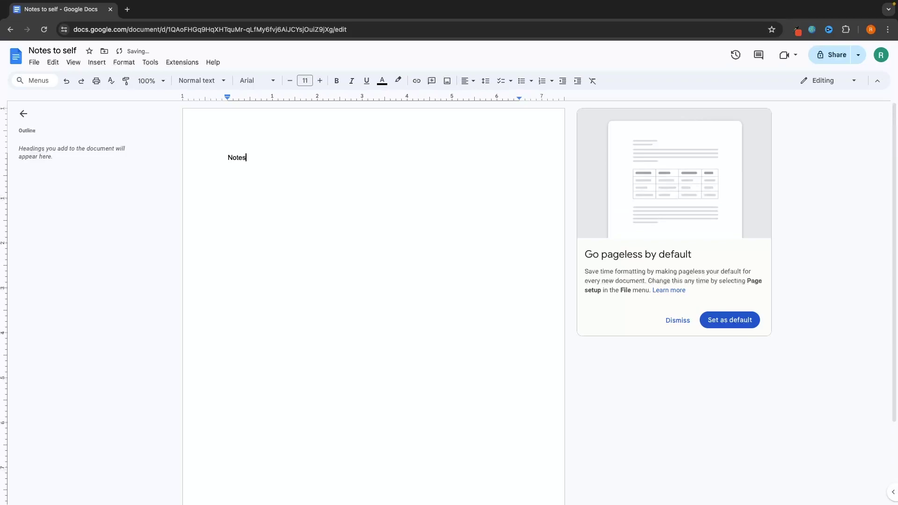
type("to self")
left_click_drag(273, 155, 176, 152)
left_click(317, 175)
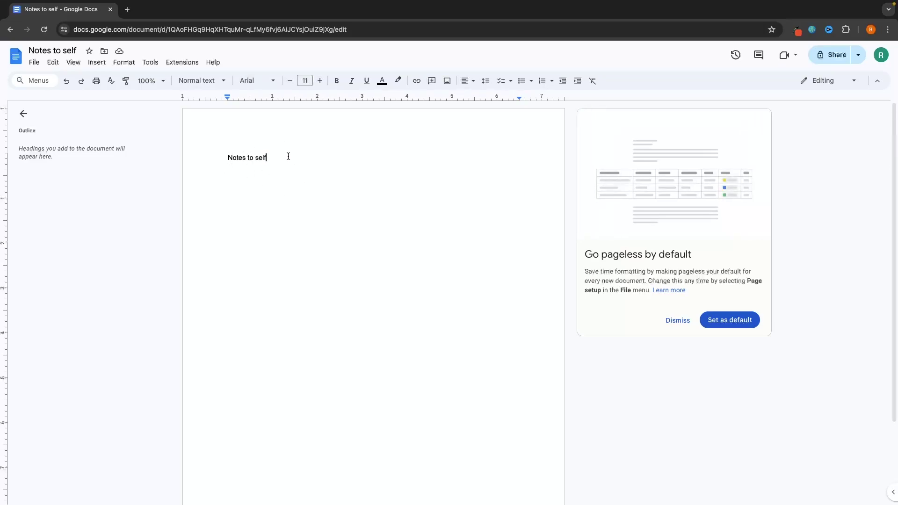
Apply the Title style to the "Notes to self" line in the document.
left_click_drag(282, 155, 191, 154)
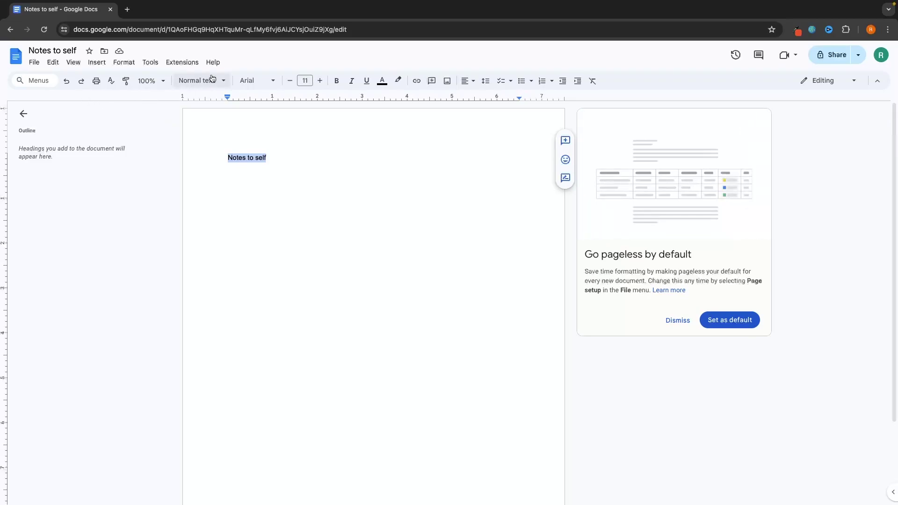
left_click(183, 84)
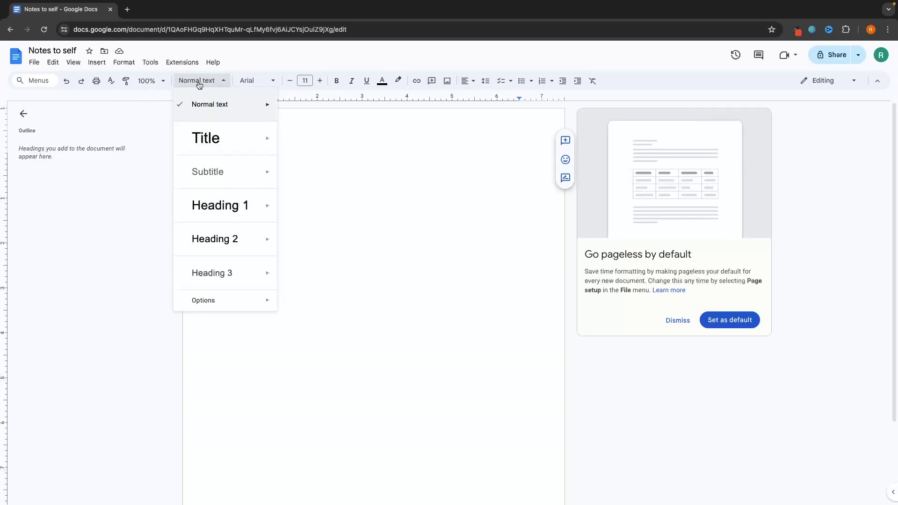
mouse_move(194, 110)
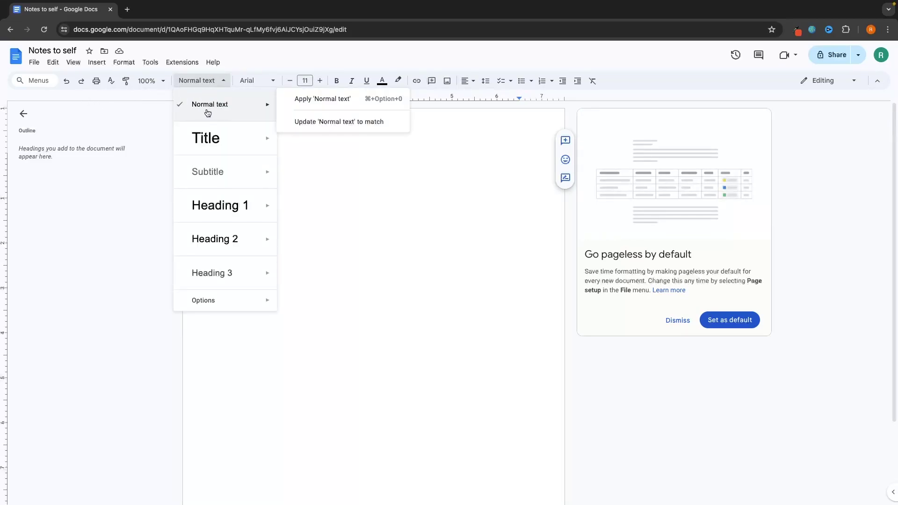
mouse_move(213, 138)
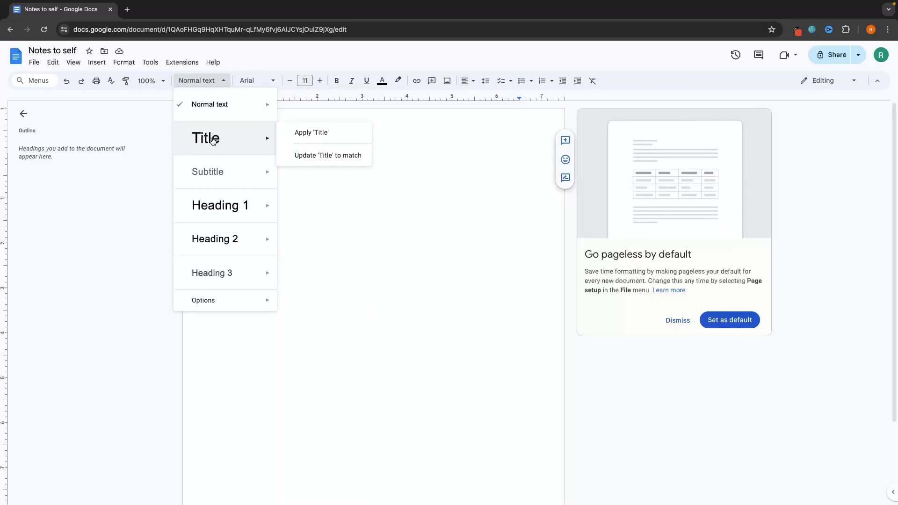
left_click(212, 140)
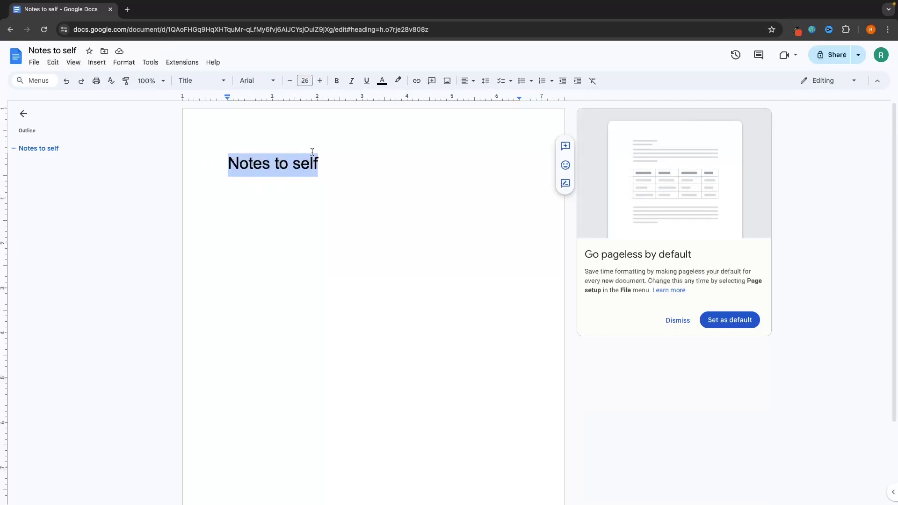
Try the Subtitle style on the "Notes to self" line and restore its Title style.
left_click(222, 87)
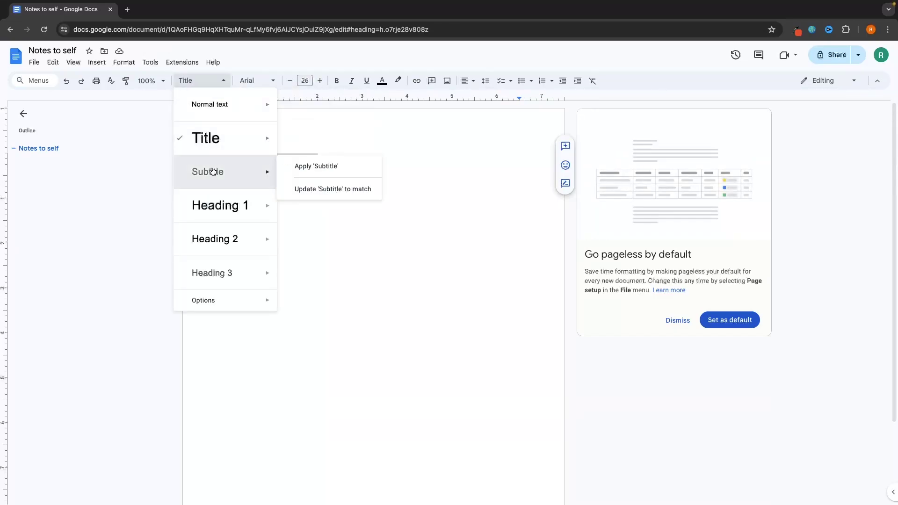
left_click(209, 172)
left_click_drag(217, 158, 296, 160)
left_click(218, 87)
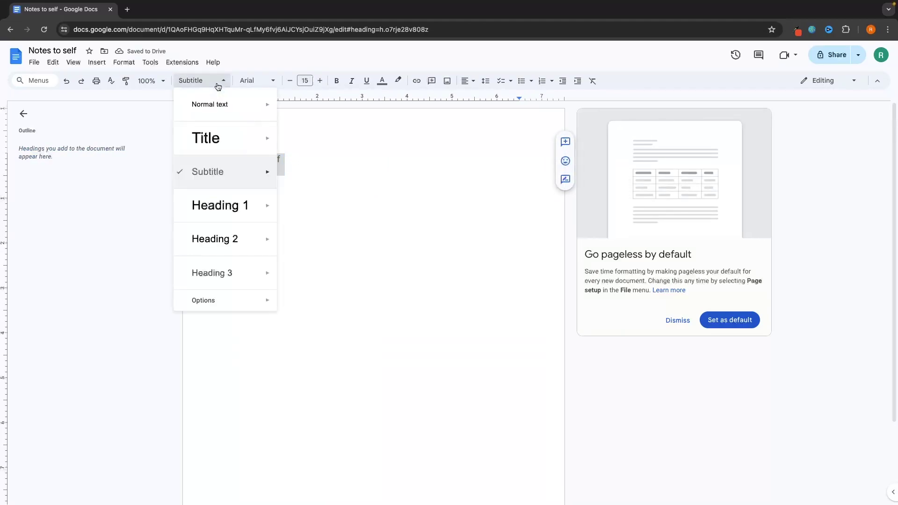
left_click(215, 140)
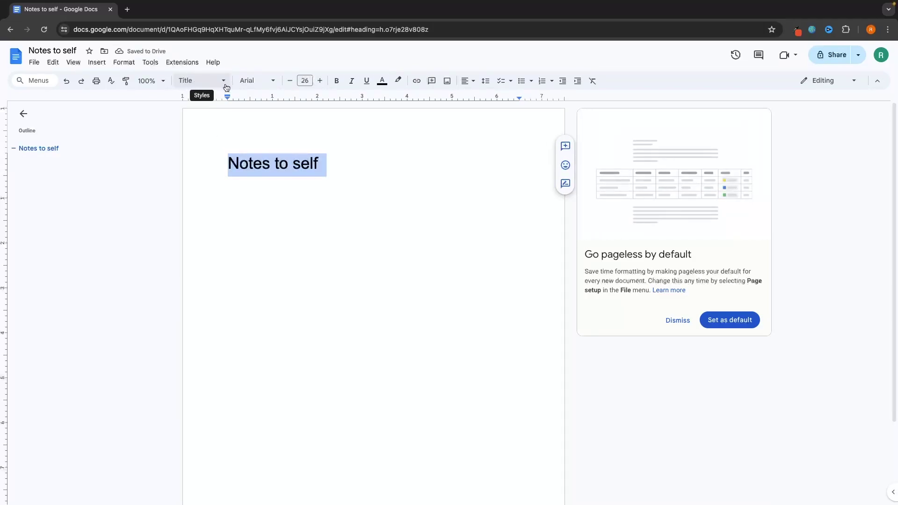
Try the Impact and Pacifico fonts on the "Notes to self" title and return it to Arial.
left_click(249, 85)
mouse_move(253, 330)
mouse_move(278, 293)
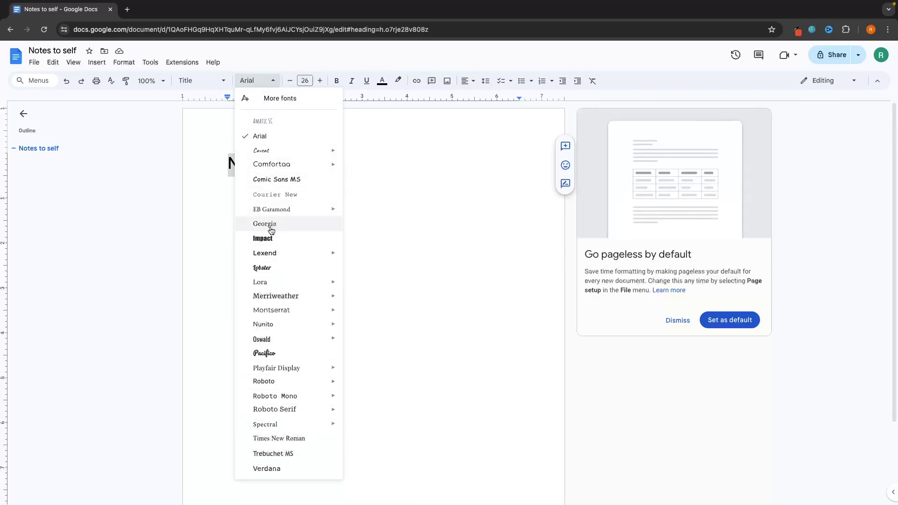
left_click(260, 239)
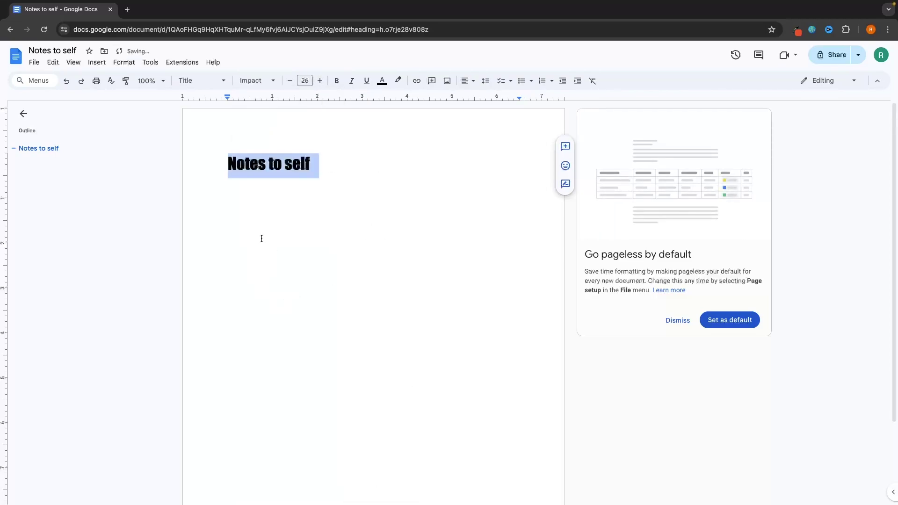
left_click(274, 82)
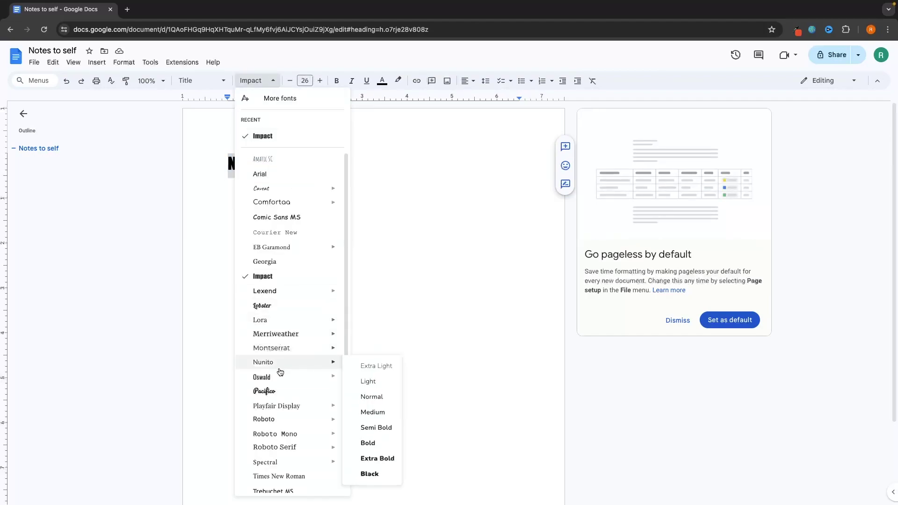
left_click(265, 392)
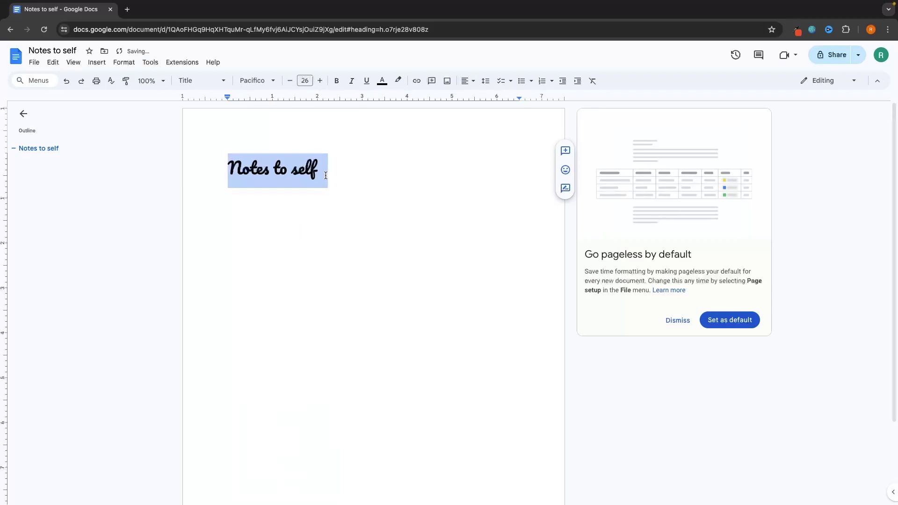
left_click(274, 81)
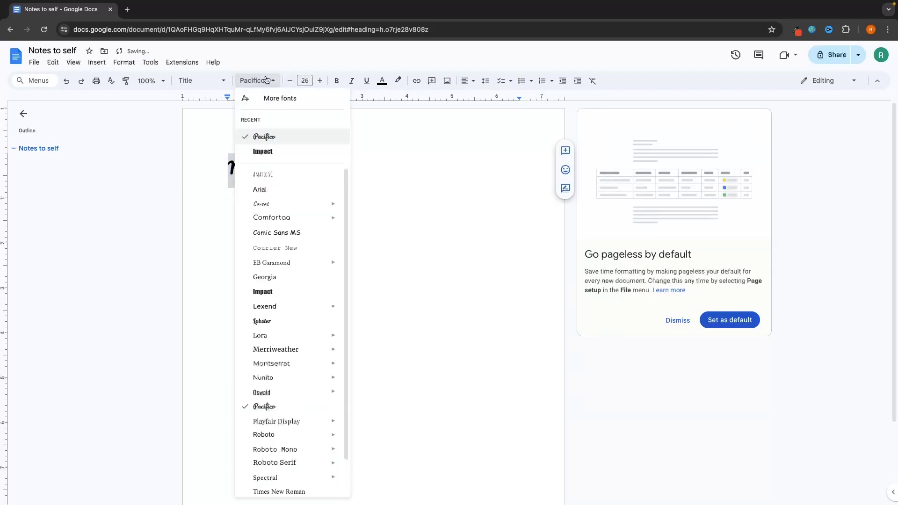
left_click(270, 191)
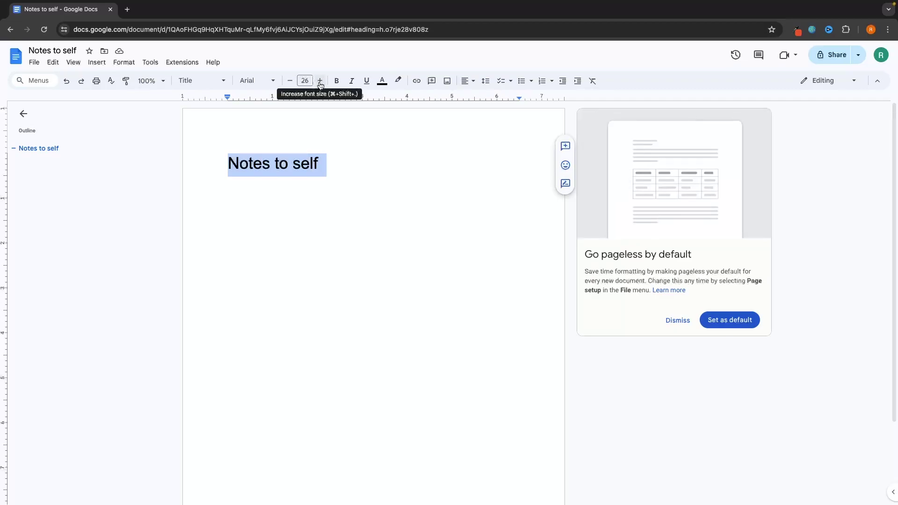
Increase the font size of the "Notes to self" title to 32.
left_click(320, 81)
left_click(320, 81)
left_click(320, 81)
left_click(320, 80)
left_click(320, 81)
left_click(319, 81)
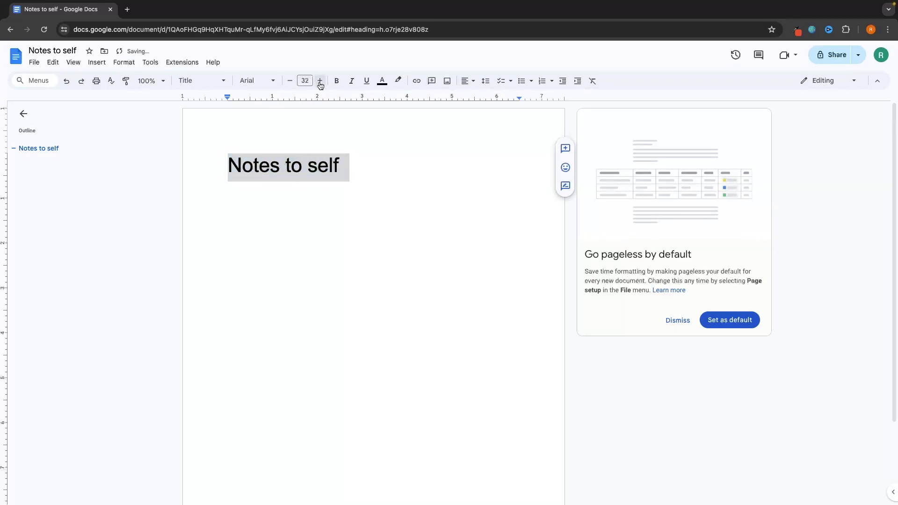
Reduce the "Notes to self" title to font size 30 and make it bold and underlined, trying italic as well.
left_click(291, 81)
left_click(291, 83)
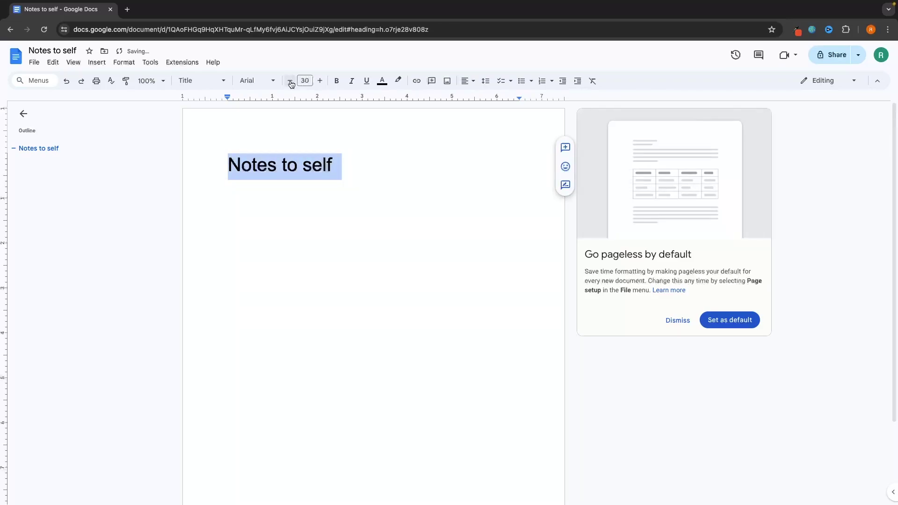
left_click(336, 81)
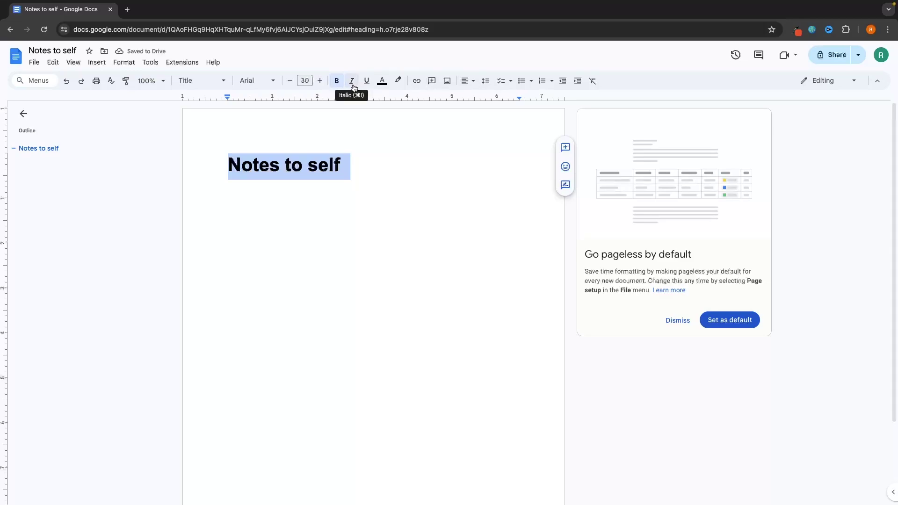
left_click(353, 87)
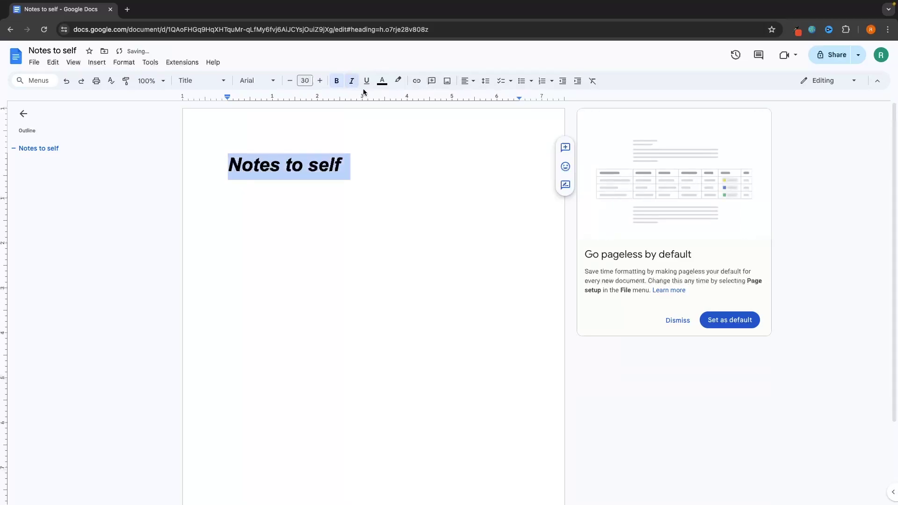
left_click(367, 83)
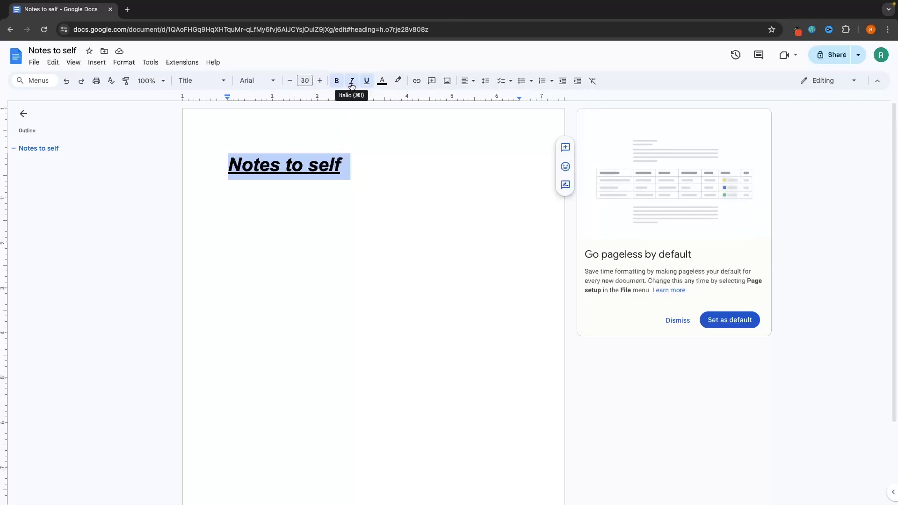
left_click(352, 84)
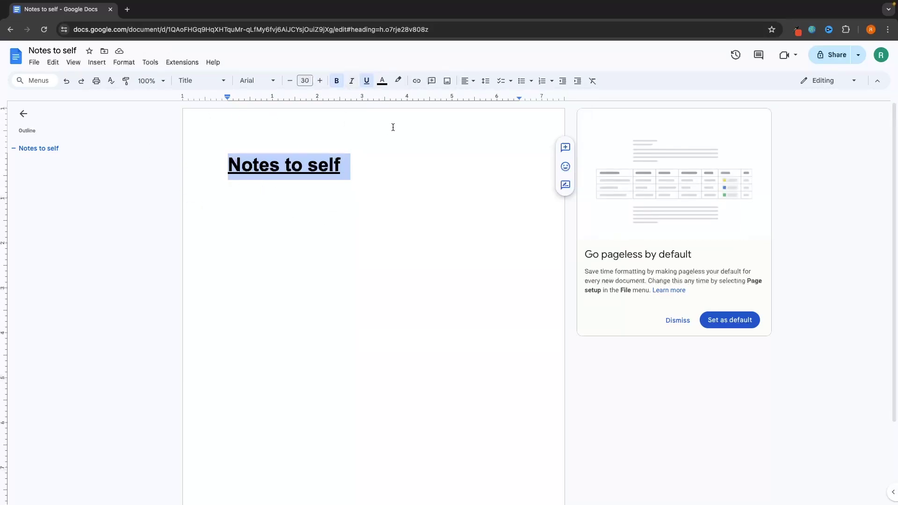
Try red and a custom green, #34ef06, as the text color of the "Notes to self" title.
left_click(384, 89)
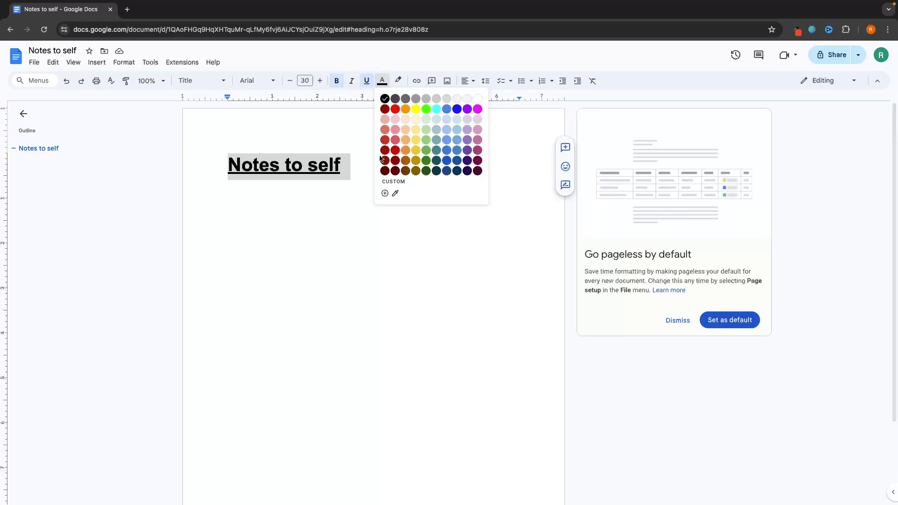
left_click(395, 109)
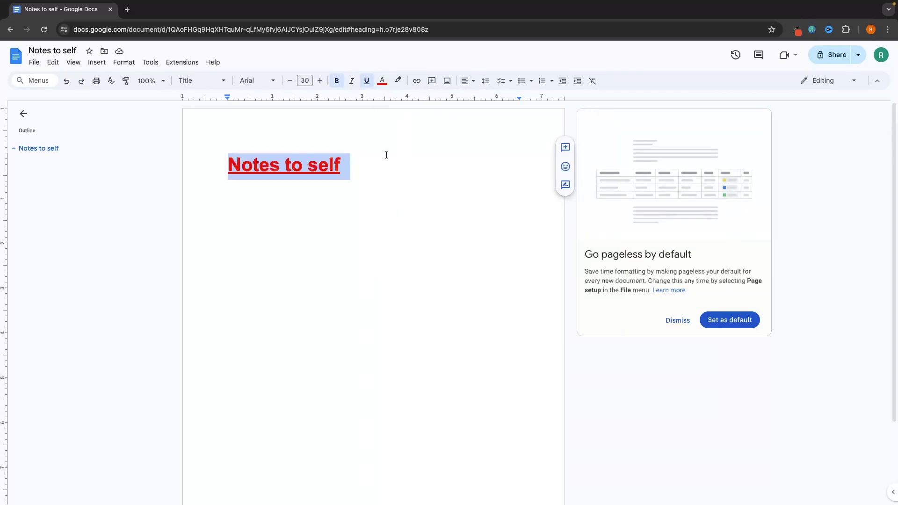
left_click(382, 81)
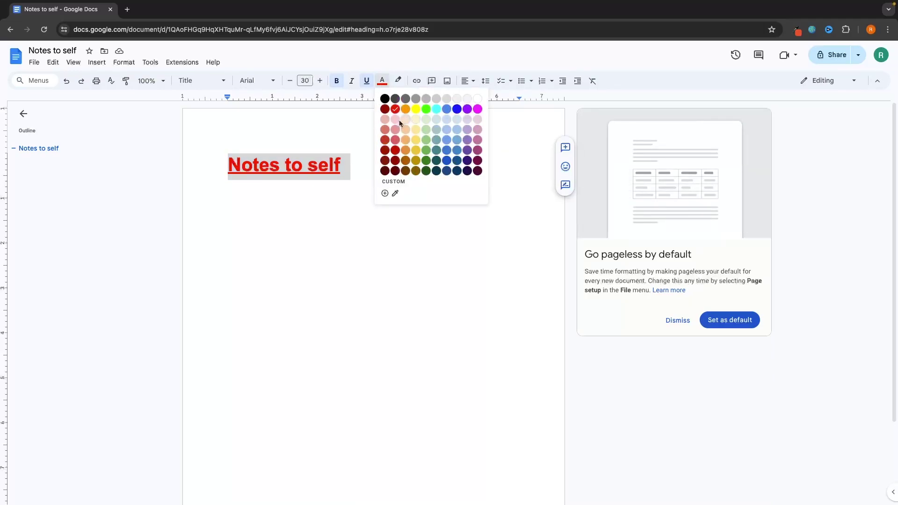
left_click(385, 194)
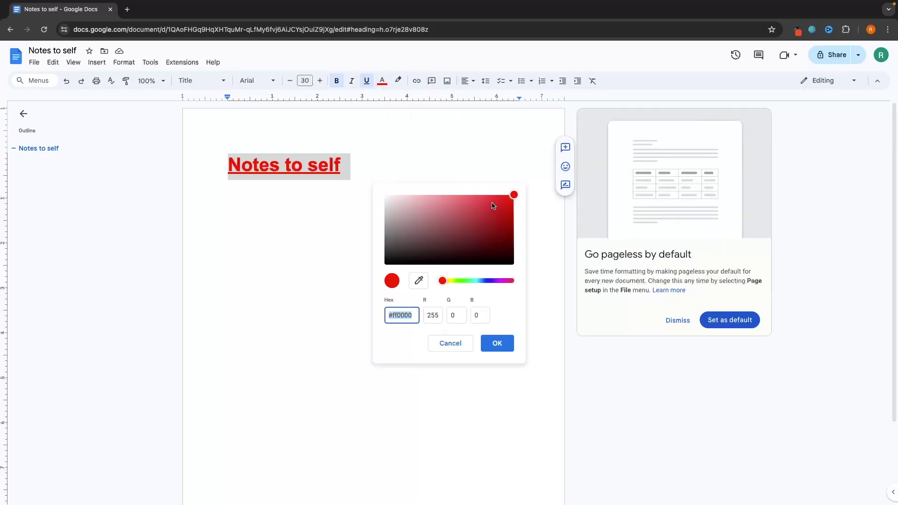
left_click(436, 206)
left_click_drag(437, 207, 498, 203)
left_click_drag(442, 280, 463, 283)
left_click_drag(496, 214, 510, 199)
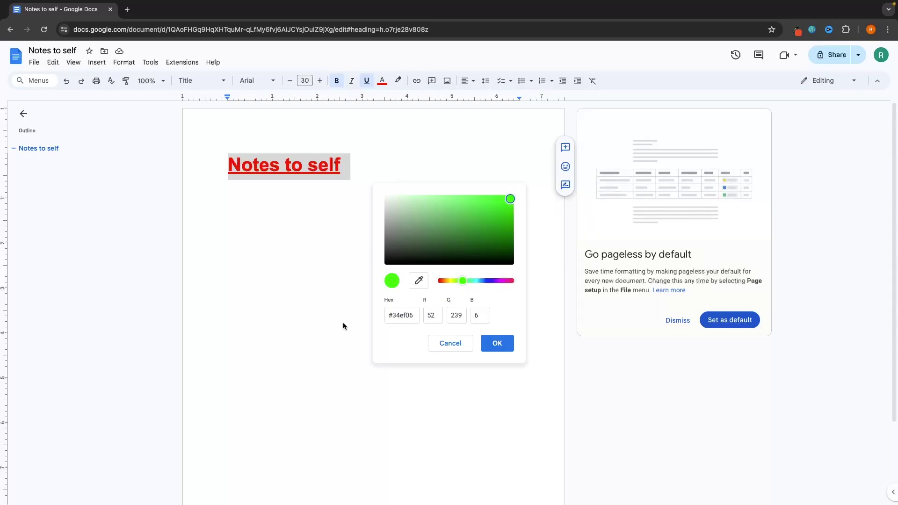
left_click(415, 314)
left_click(394, 316)
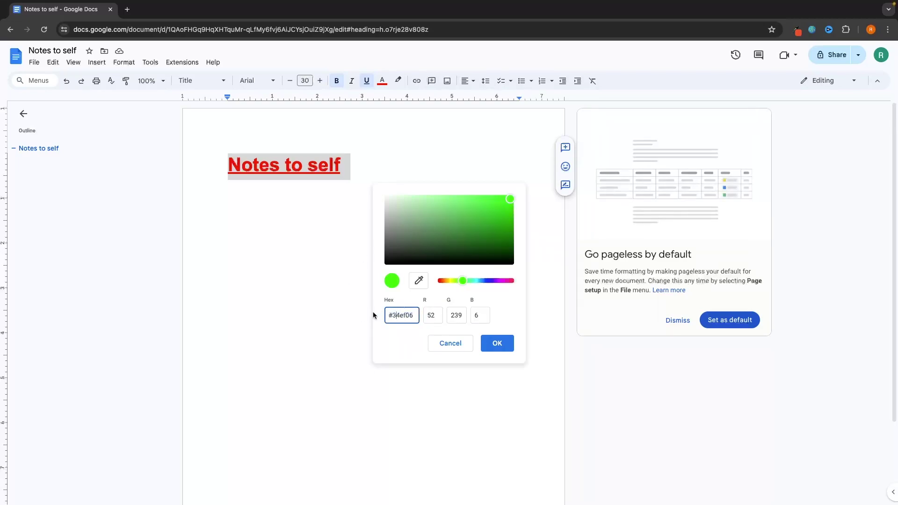
left_click(494, 342)
Set the text color of the "Notes to self" title back to black.
left_click_drag(370, 177, 178, 174)
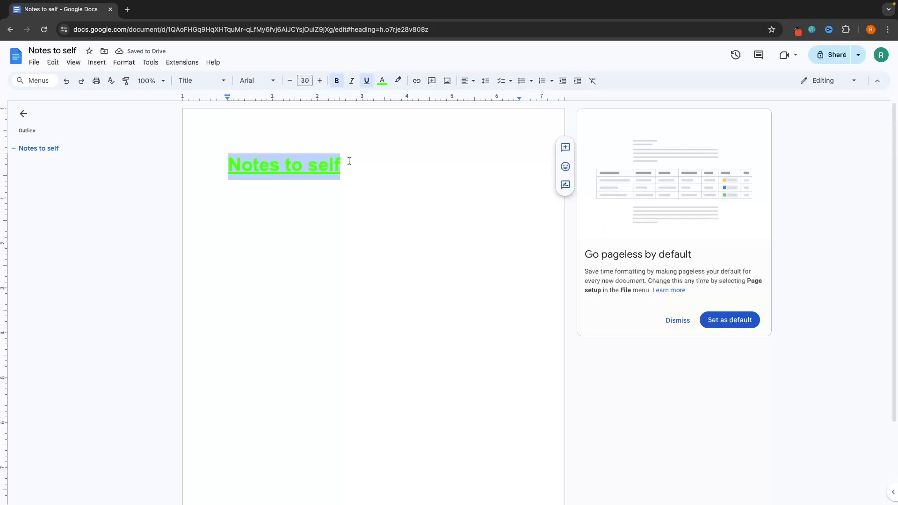
left_click(383, 85)
left_click(384, 98)
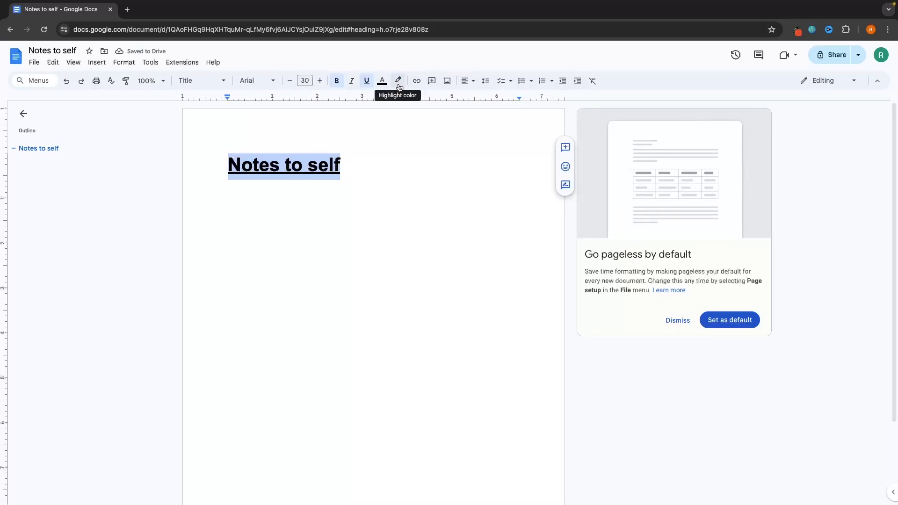
Try adding a new line and the filler text "jrgnrjng" after the title, removing each again.
left_click(389, 171)
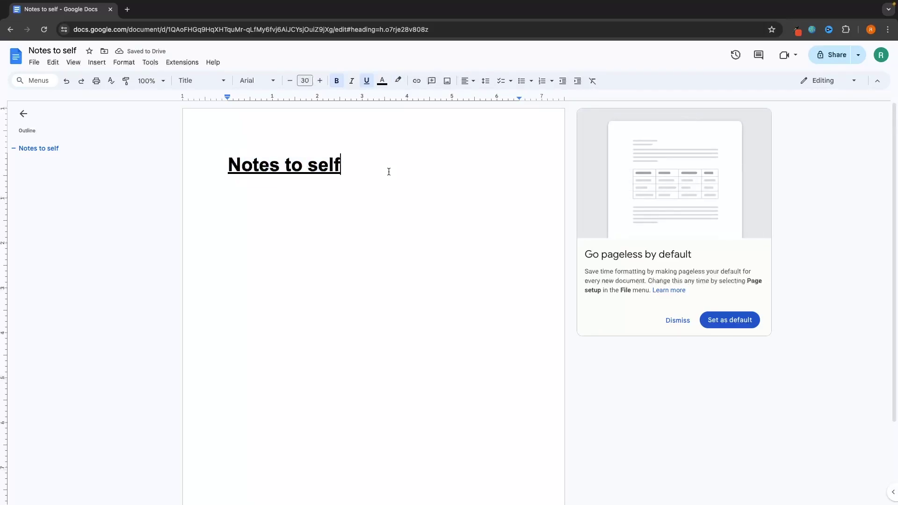
key("Return")
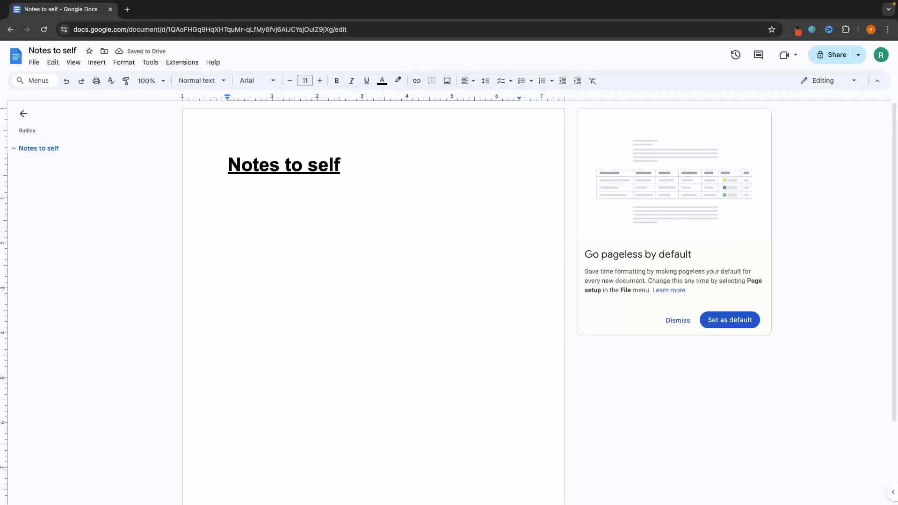
key("BackSpace")
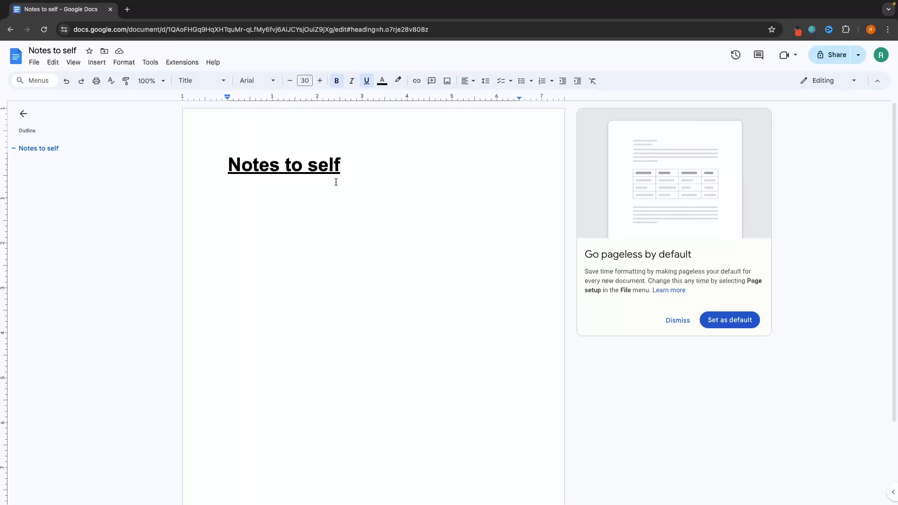
type("jrgnrjng")
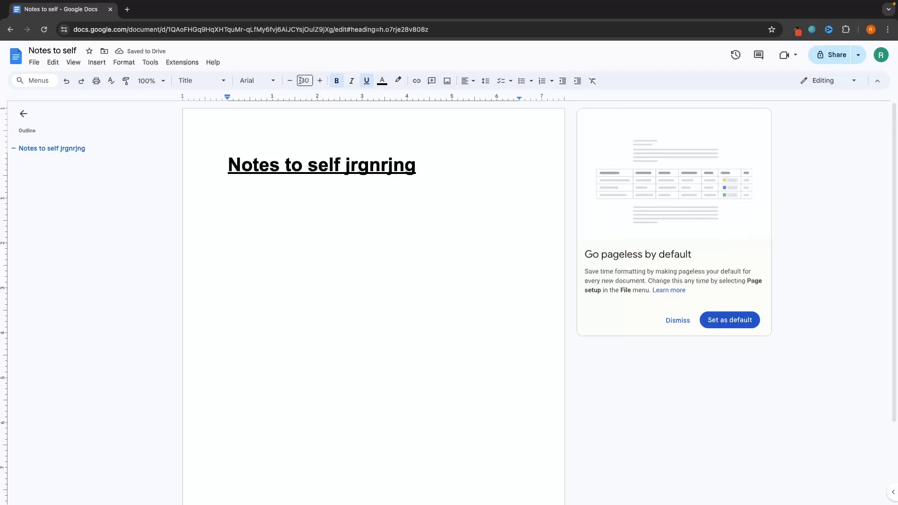
key("BackSpace")
key("BackSpace")
key("BackSpace")
key("BackSpace")
key("BackSpace")
key("BackSpace")
key("BackSpace")
key("BackSpace")
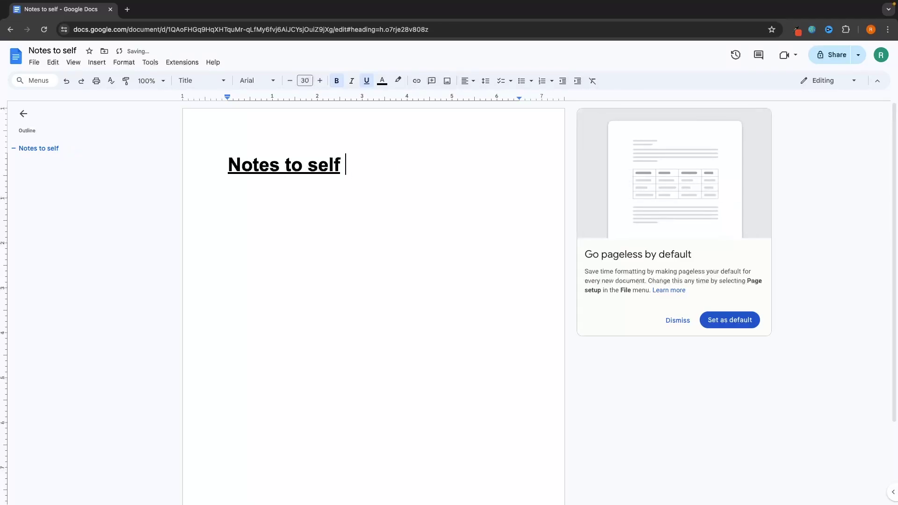
key("BackSpace")
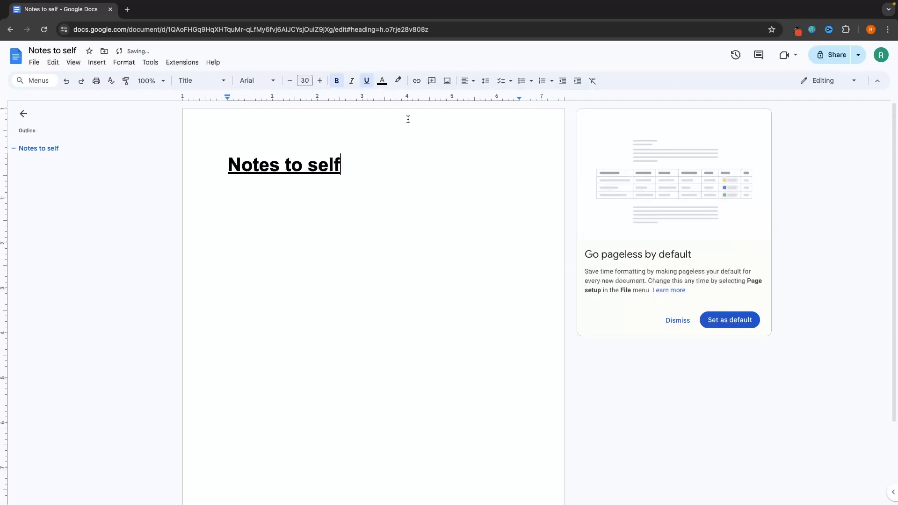
Add the line "Make sure to revise Shakespear script" as normal text below the title.
key("Return")
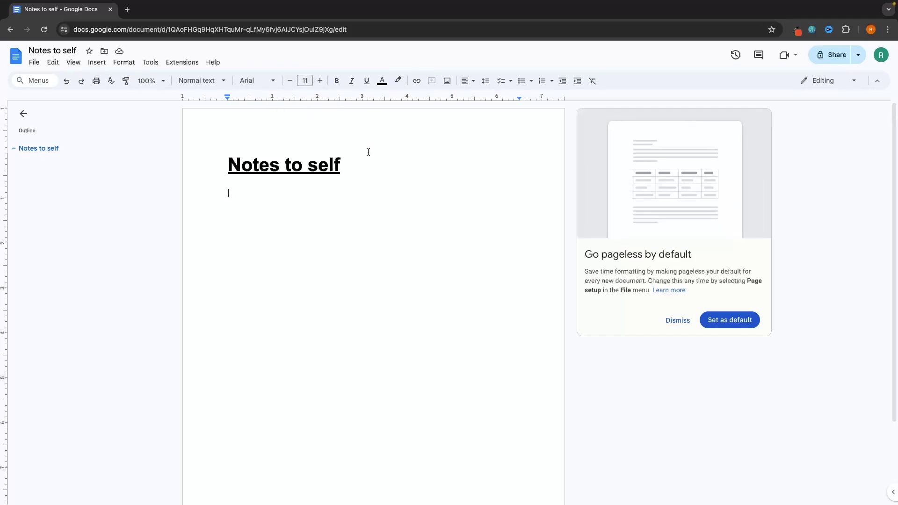
type("Make sure to revise Shakespear script")
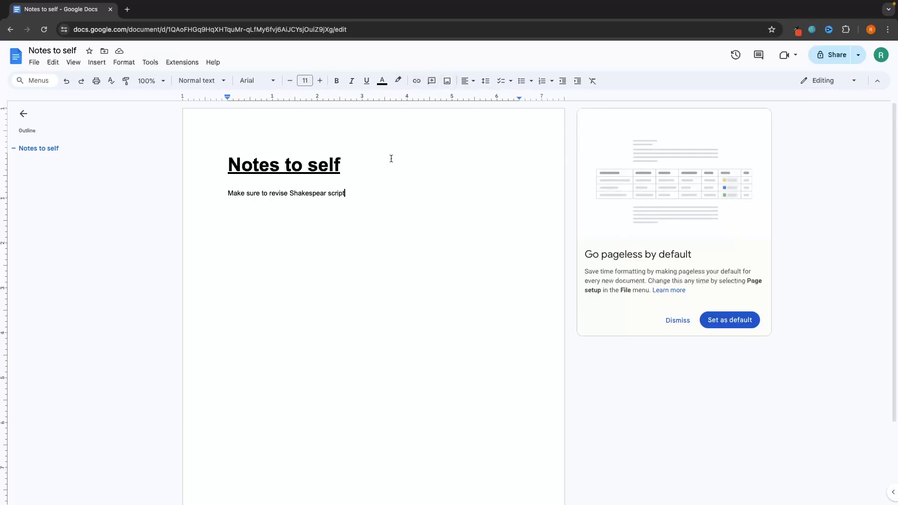
Highlight the word "Shakespear" in yellow in the line below the title.
left_click(290, 193)
left_click_drag(289, 193, 322, 193)
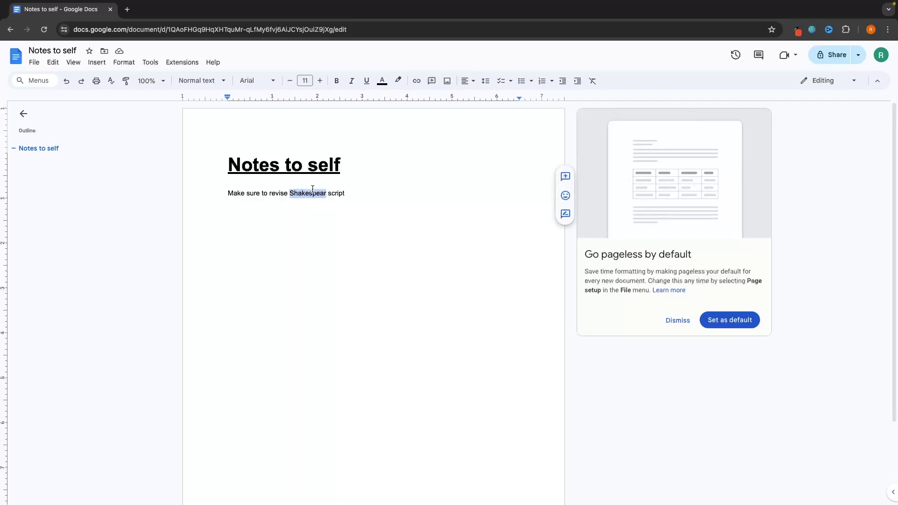
left_click(316, 193)
left_click_drag(346, 193, 325, 195)
left_click(399, 80)
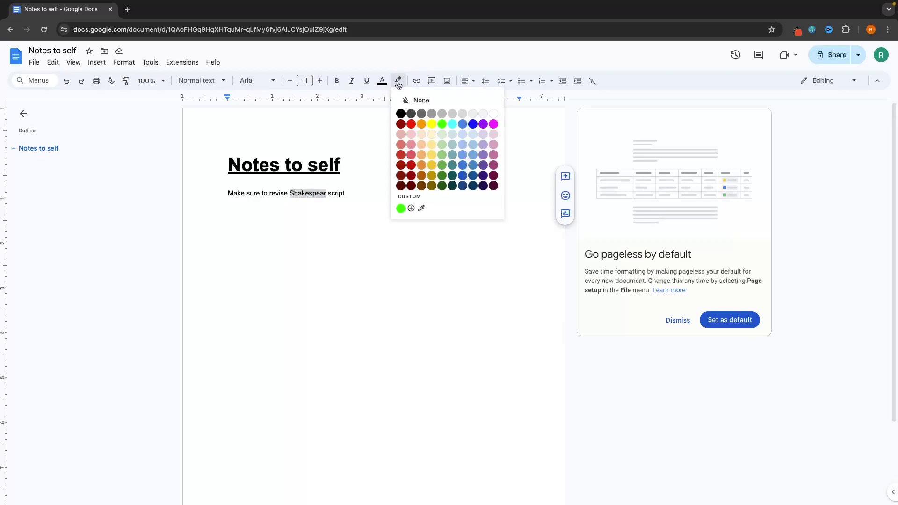
left_click(431, 124)
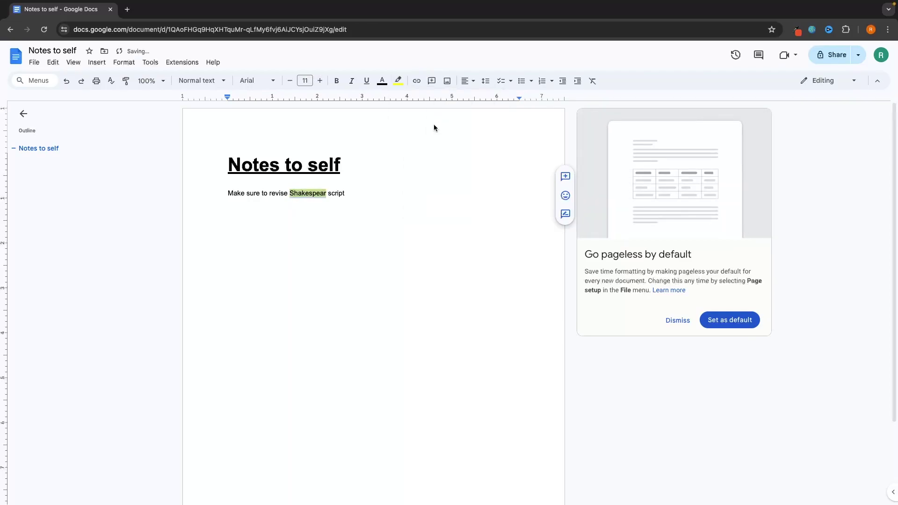
left_click_drag(290, 193, 340, 194)
left_click(354, 194)
left_click(377, 205)
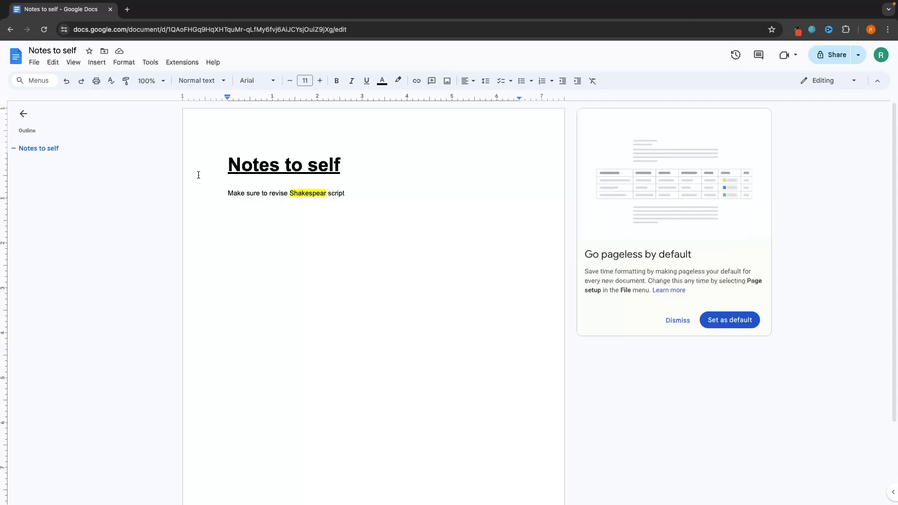
Undo the yellow highlight on the word "Shakespear".
left_click(67, 83)
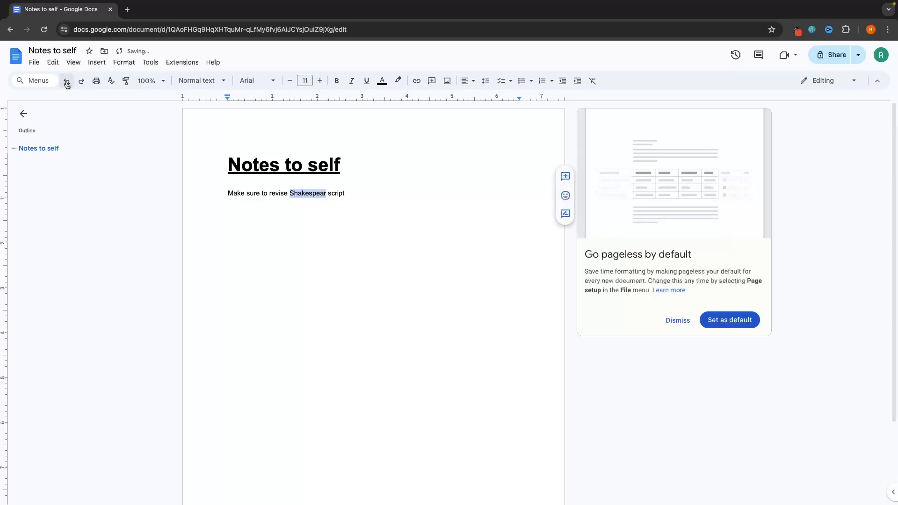
left_click(355, 200)
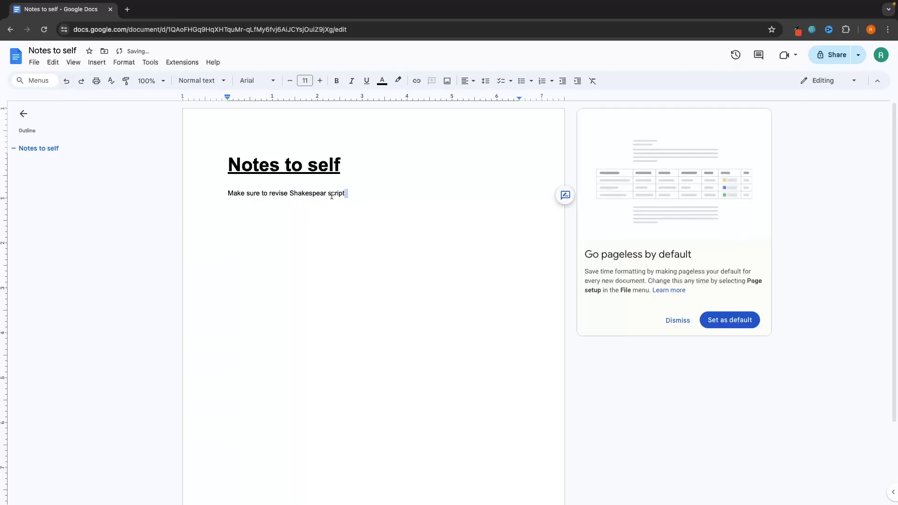
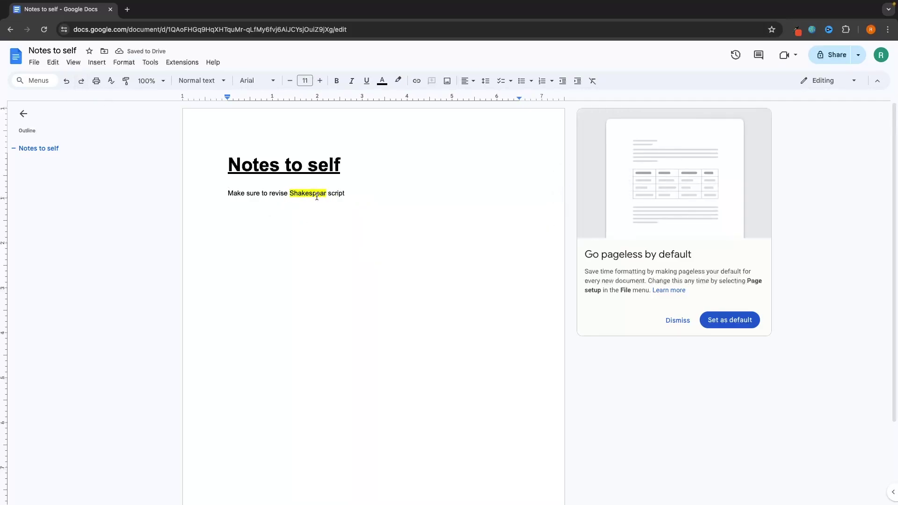
left_click(346, 193)
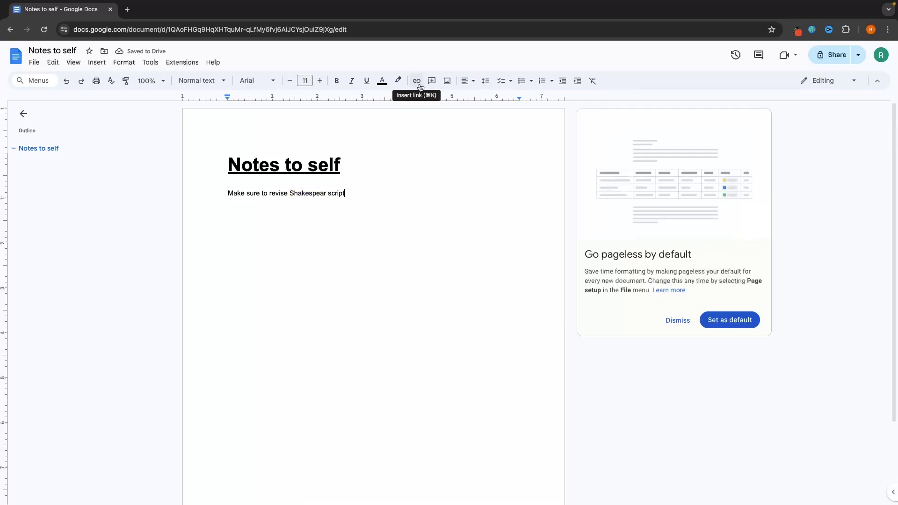
Open the William Shakespeare Wikipedia article from a Google search for "shakespeare" and copy its web address.
double_click(291, 193)
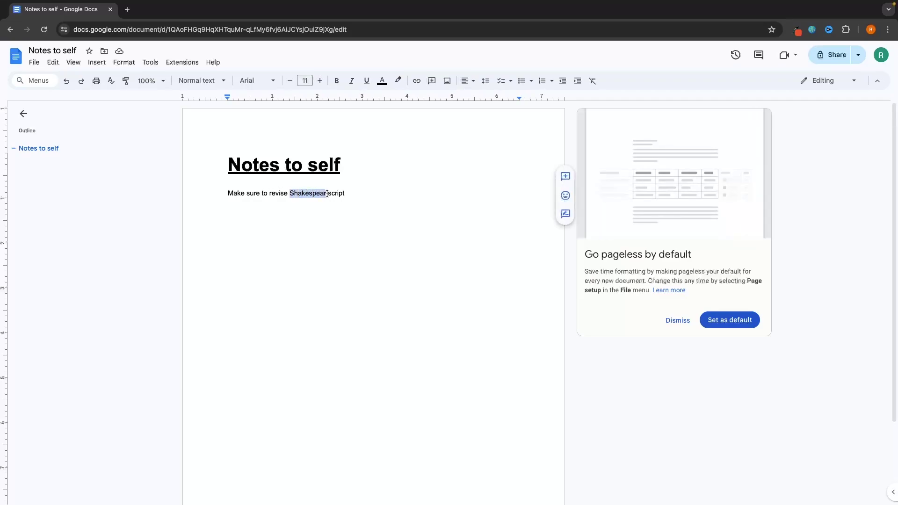
left_click(374, 198)
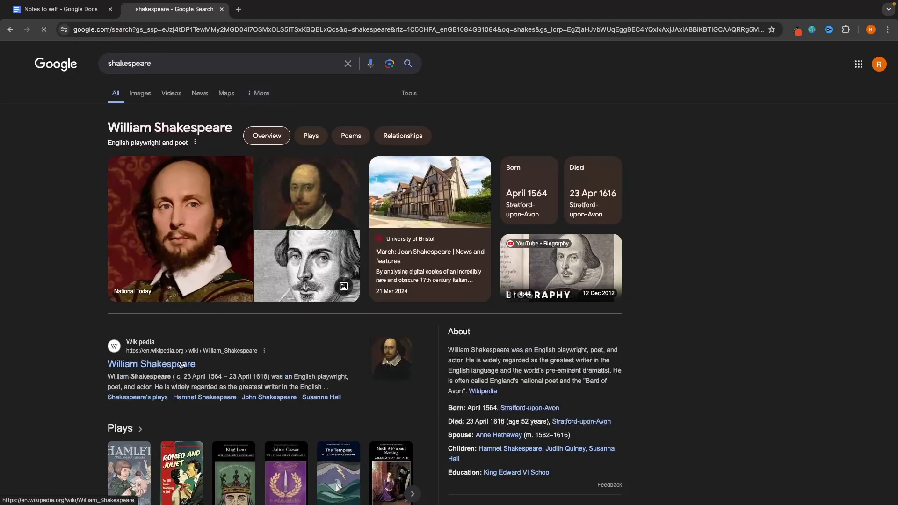
left_click(182, 365)
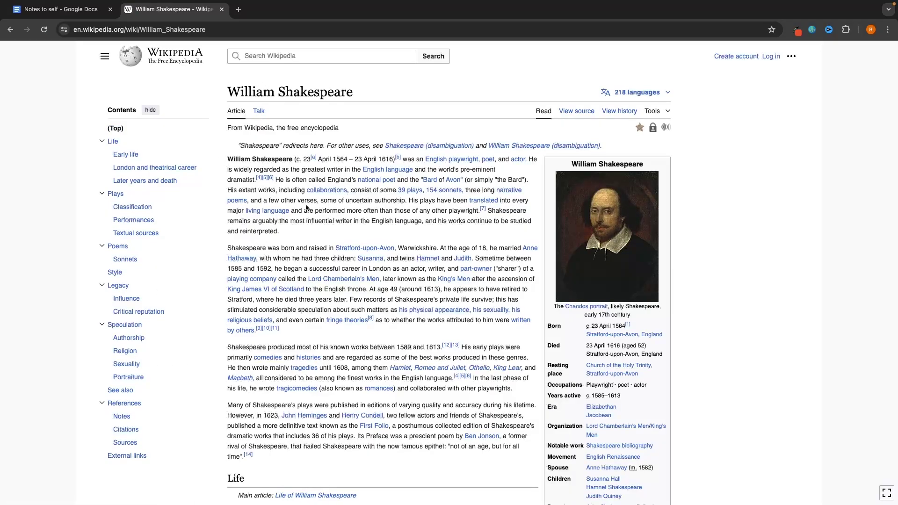
left_click(227, 30)
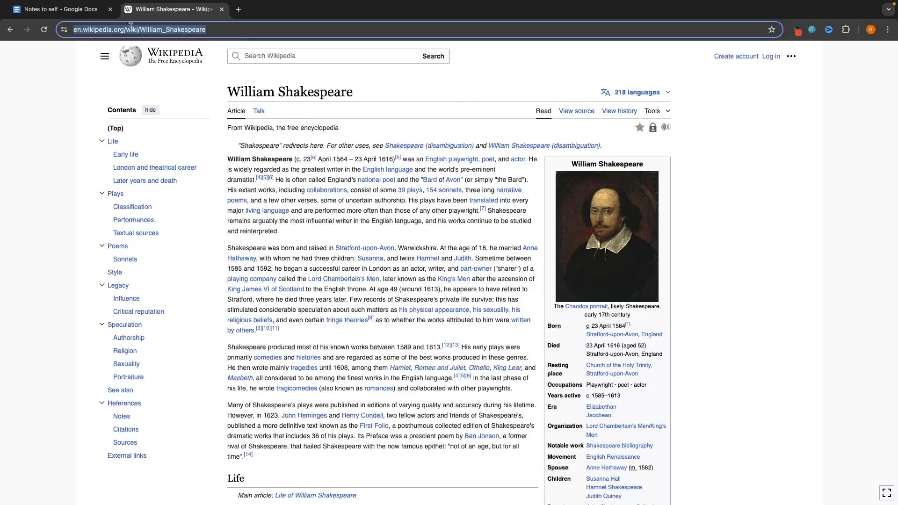
Link the word "Shakespear" in the line below the title to the copied William Shakespeare Wikipedia address.
key("ctrl+shift+Tab")
left_click_drag(365, 192, 322, 193)
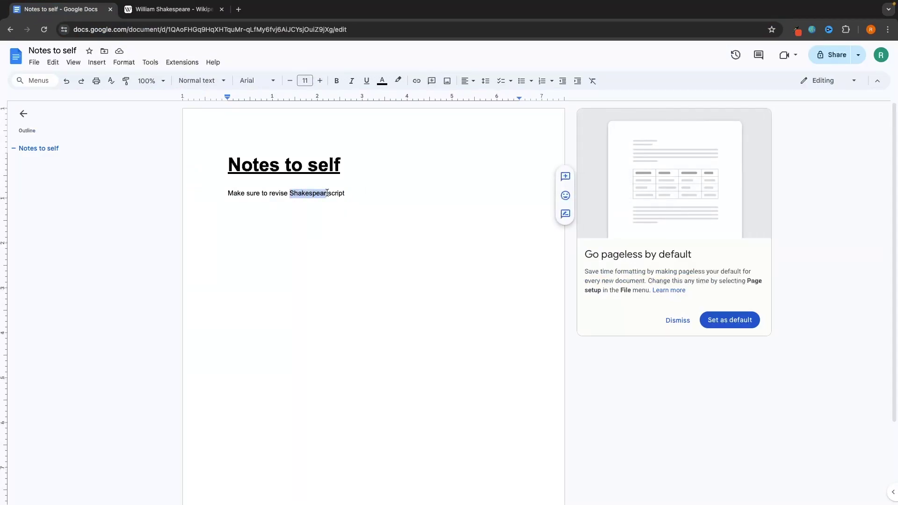
left_click(417, 85)
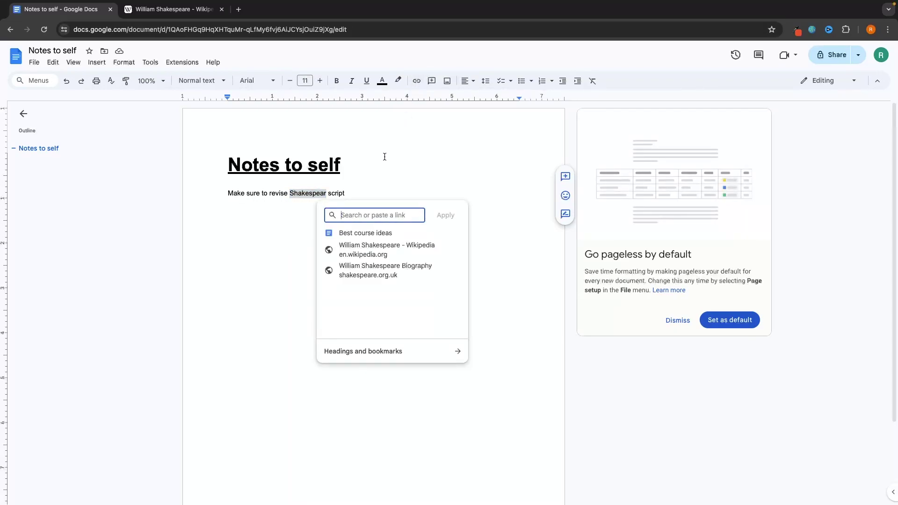
key("ctrl+v")
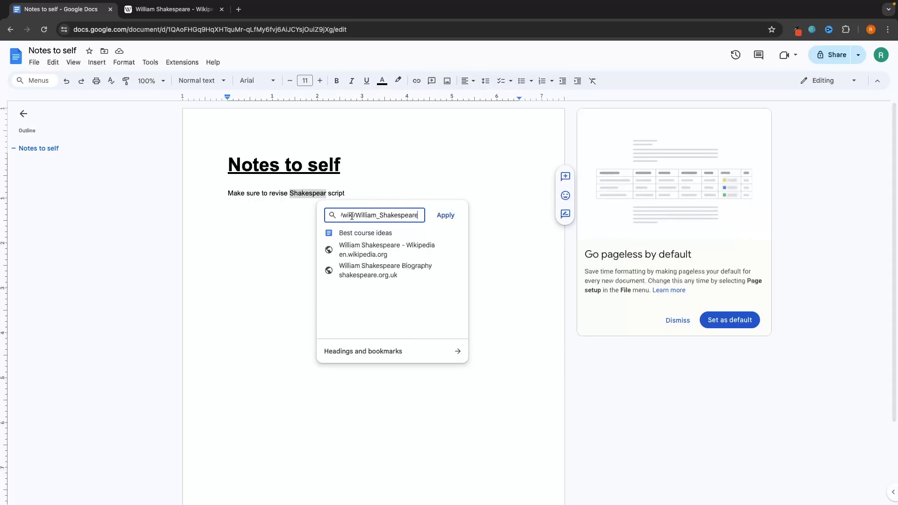
left_click(445, 216)
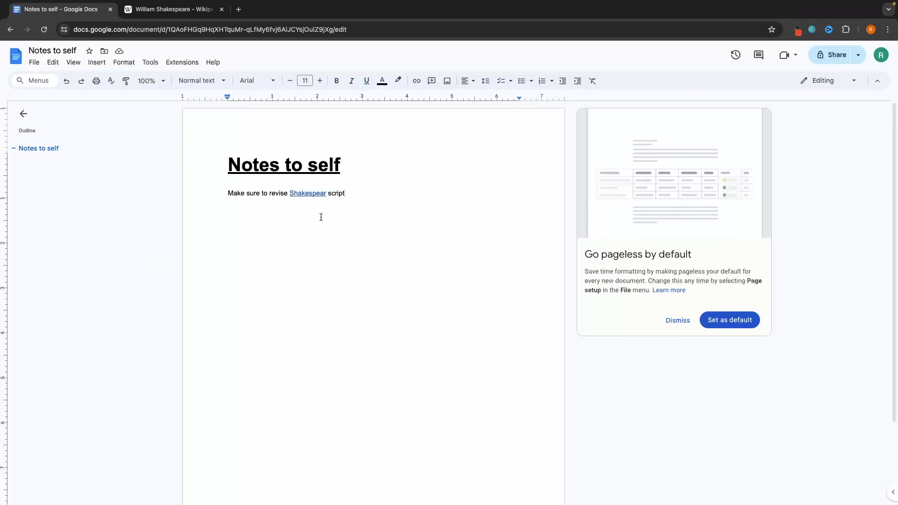
Test the "Shakespear" link by opening its Wikipedia article, and return to the document with the Wikipedia pages closed.
left_click(302, 193)
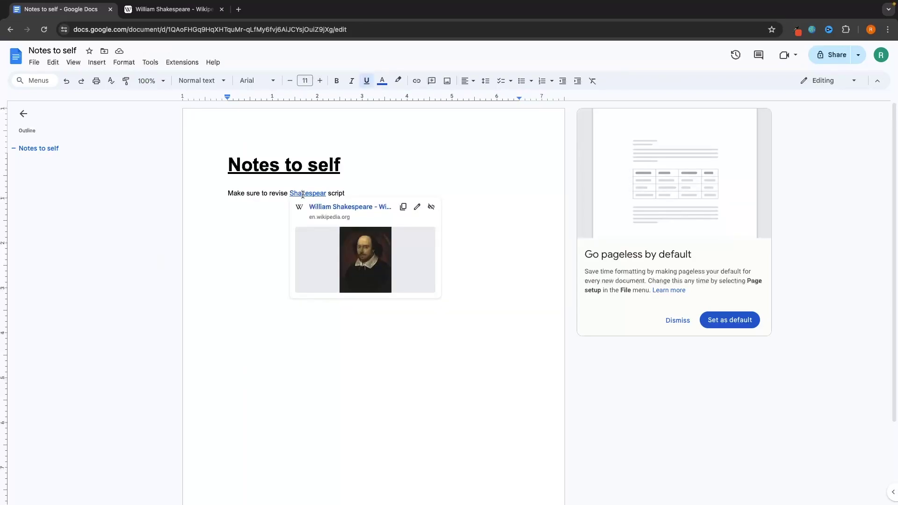
left_click(348, 207)
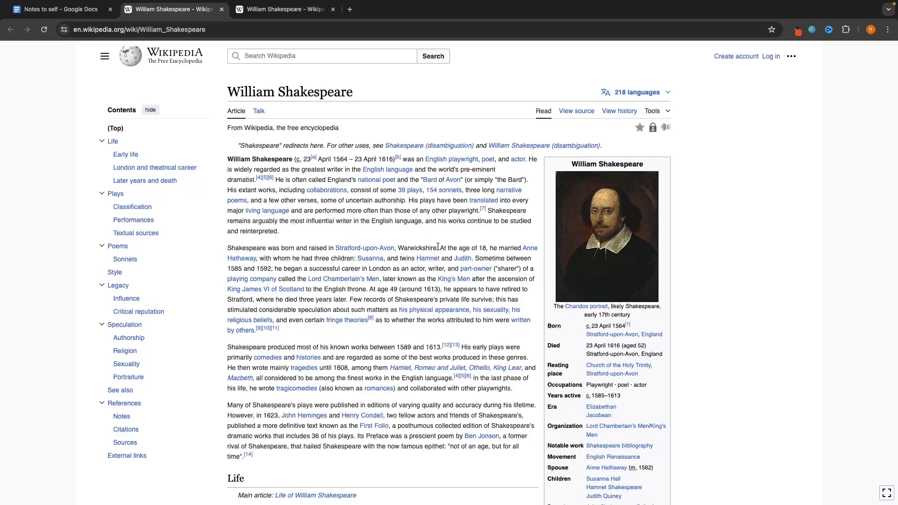
key("super+w")
key("super+w")
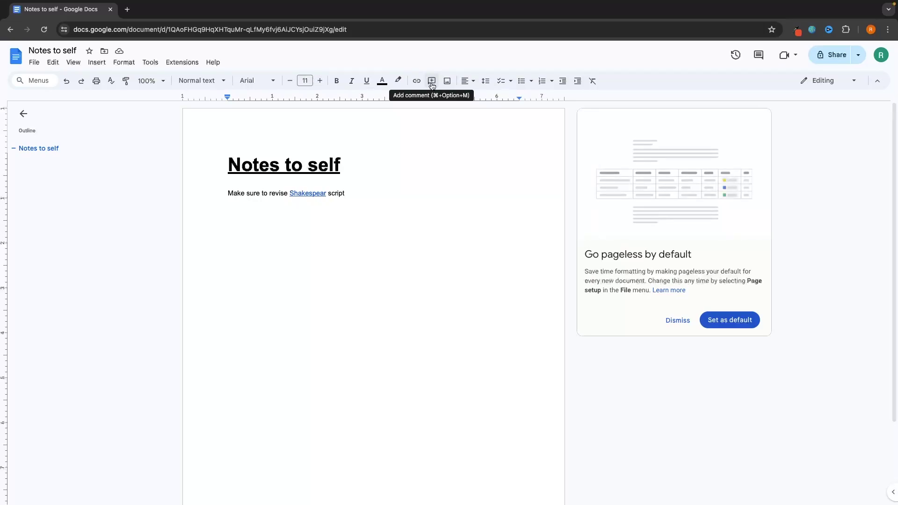
Add the comment "Well done!" to the whole line below the title.
left_click(432, 82)
left_click_drag(358, 195, 223, 193)
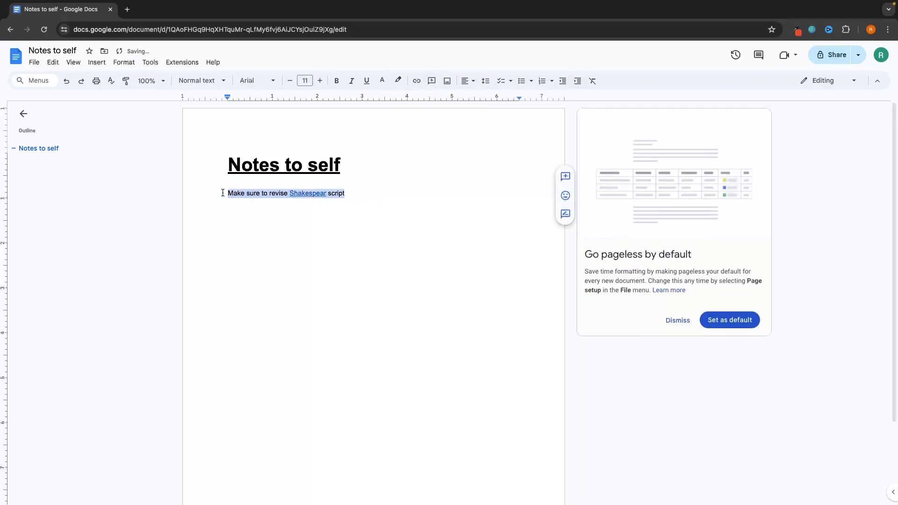
left_click(432, 81)
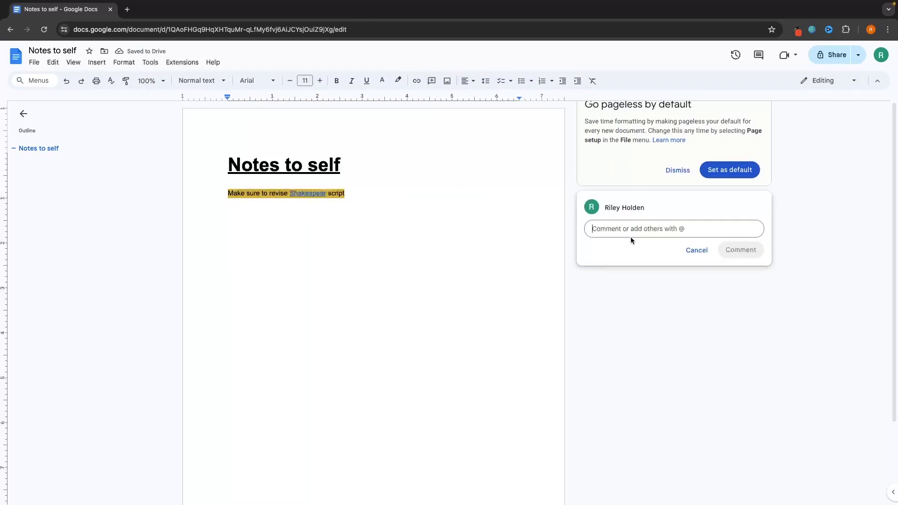
type("Well done!")
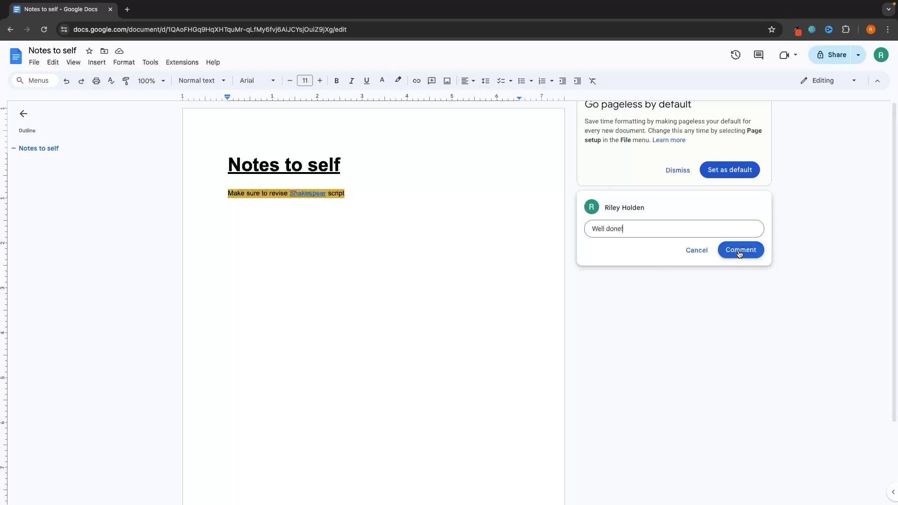
left_click(739, 251)
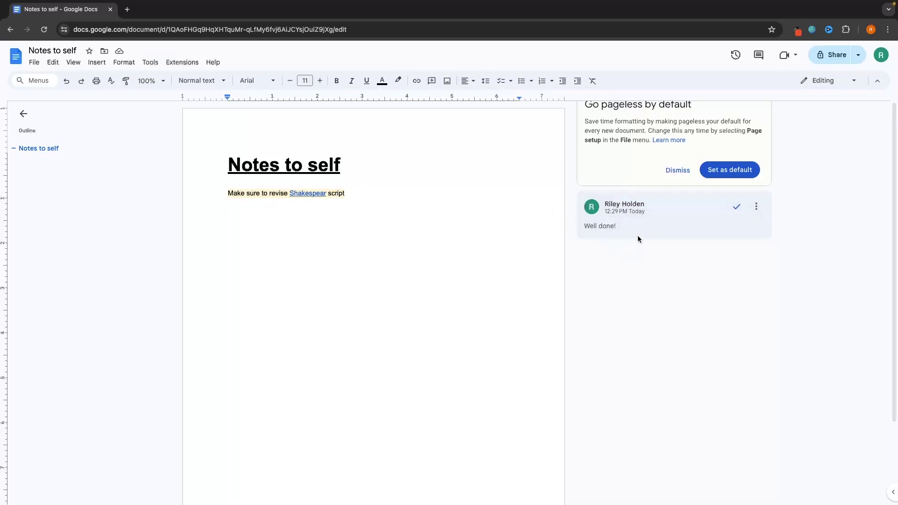
Delete the "Well done!" comment from the line below the title.
left_click(756, 206)
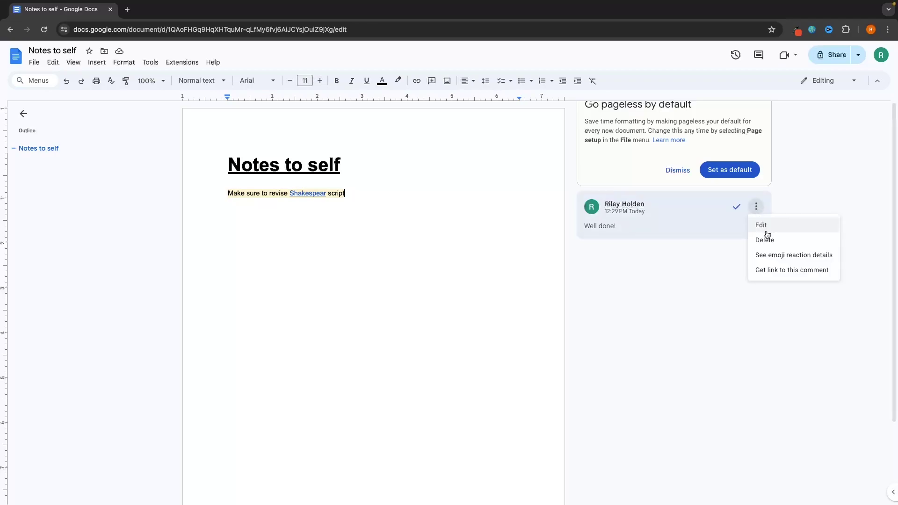
left_click(766, 239)
left_click(667, 211)
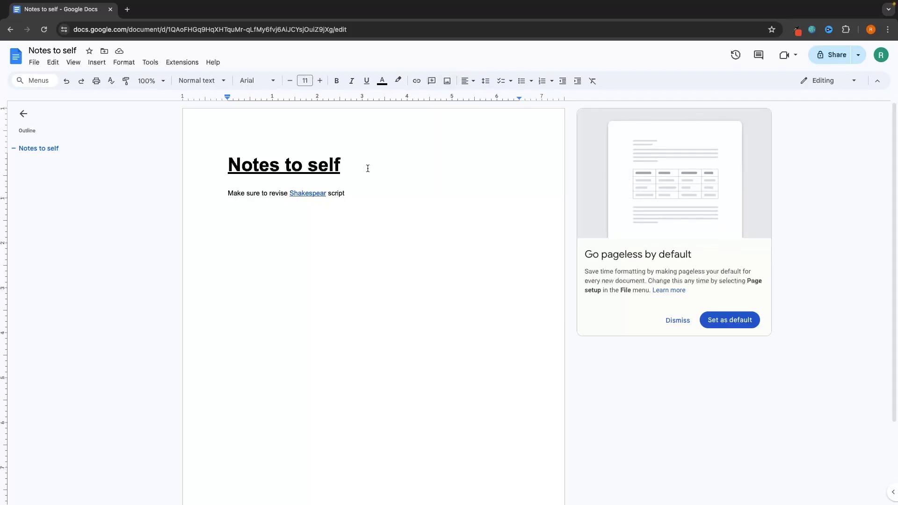
Insert the image "Untitled design (1).png" from the computer's YouTube Effects folder after the line below the title.
left_click(448, 82)
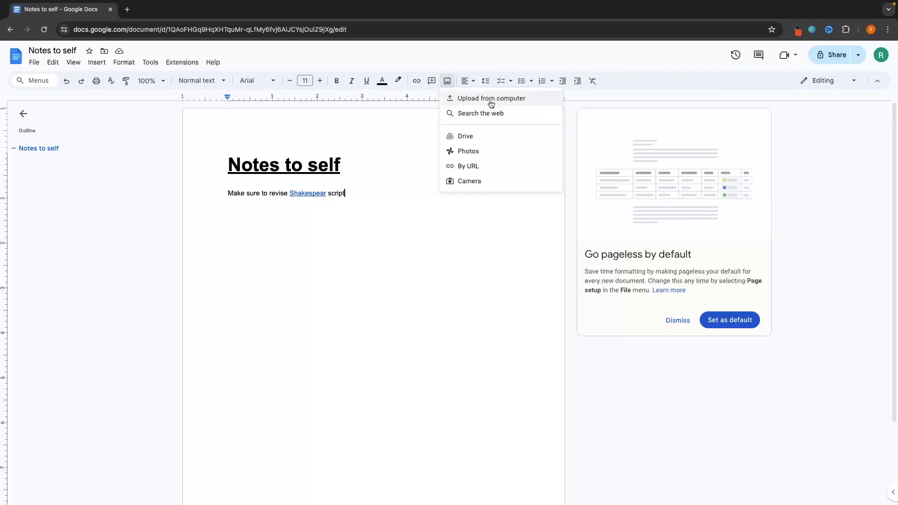
left_click(462, 99)
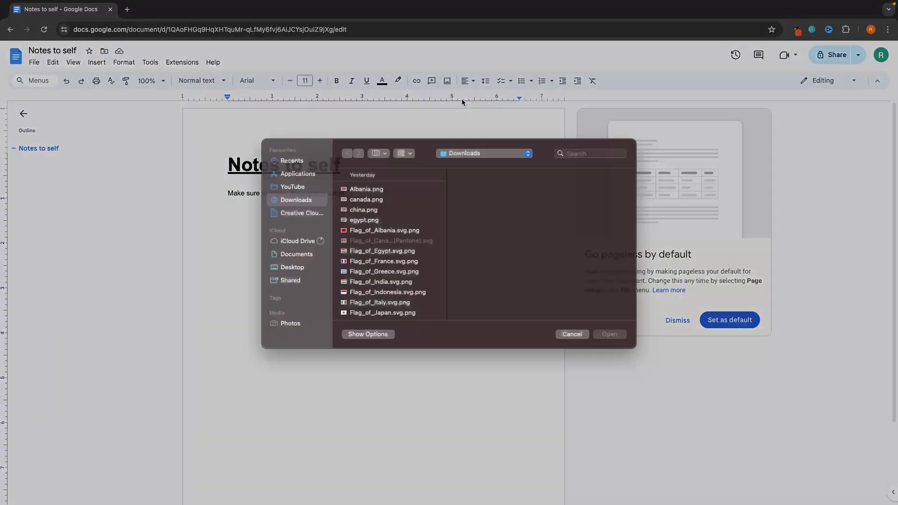
left_click(307, 195)
double_click(490, 306)
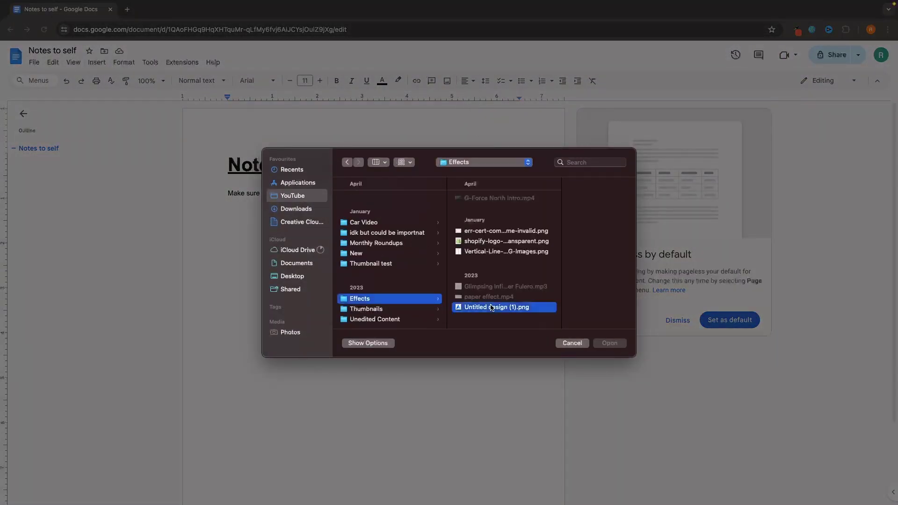
Shrink the inserted triangle image proportionally to about half its size.
left_click(416, 276)
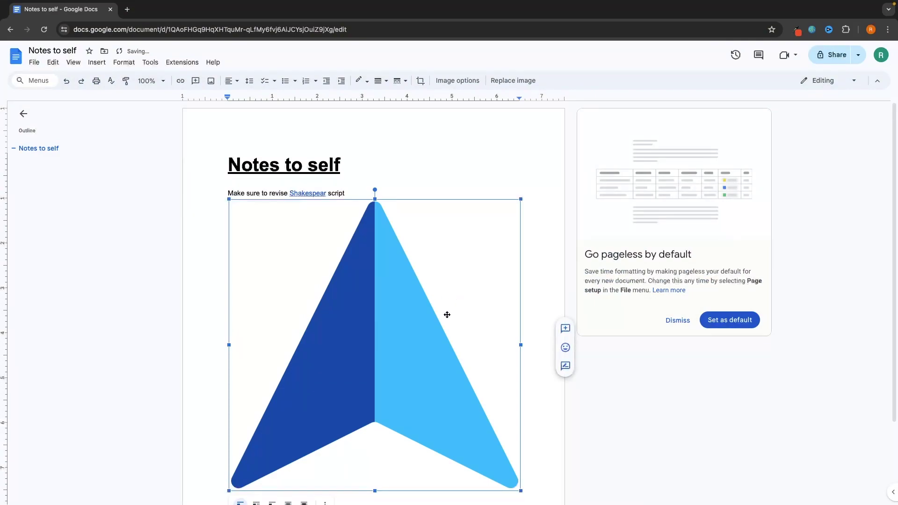
scroll(487, 445, "down", 2)
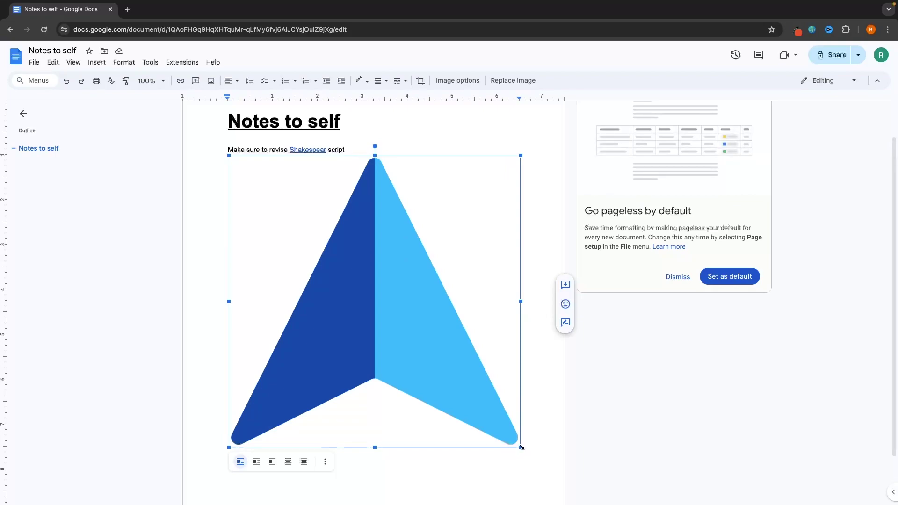
left_click_drag(522, 448, 381, 310)
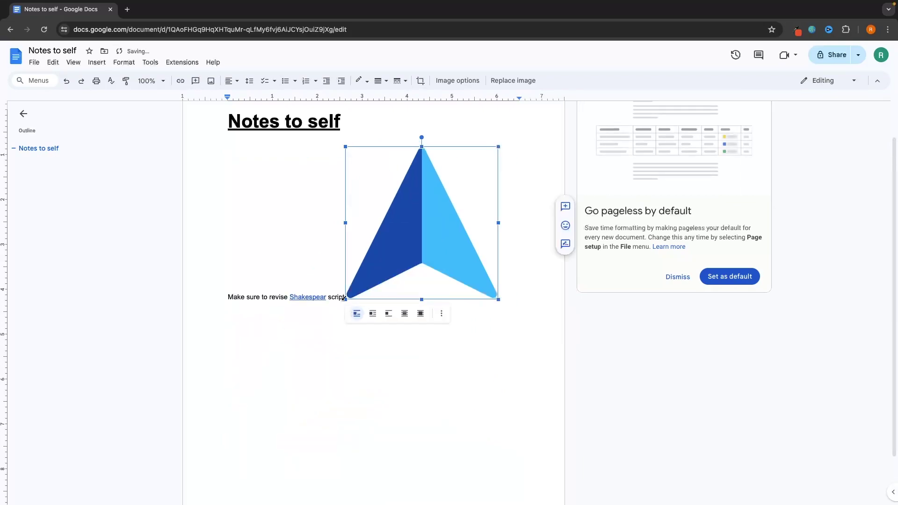
mouse_move(497, 299)
left_mouse_down()
mouse_move(439, 267)
mouse_move(462, 265)
mouse_move(498, 298)
left_mouse_up()
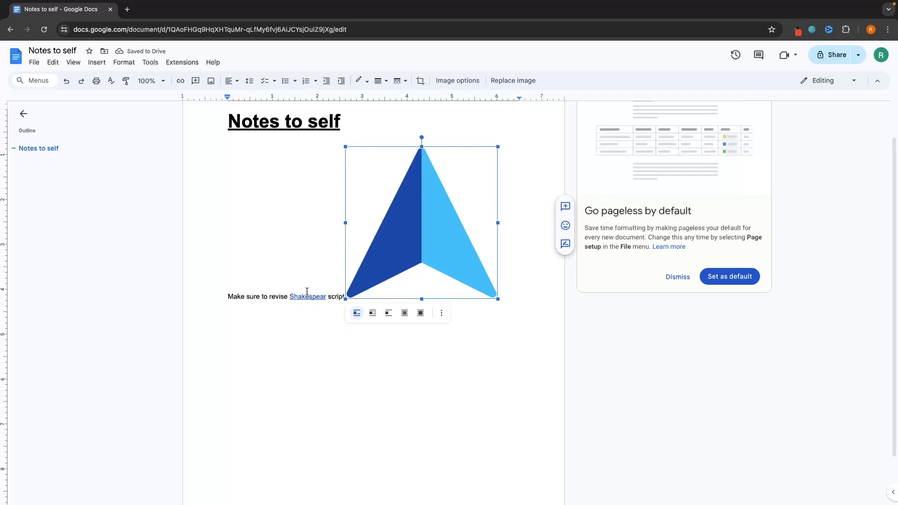
Try the wrap text and break text layouts on the image and set it in front of the text.
left_click(373, 314)
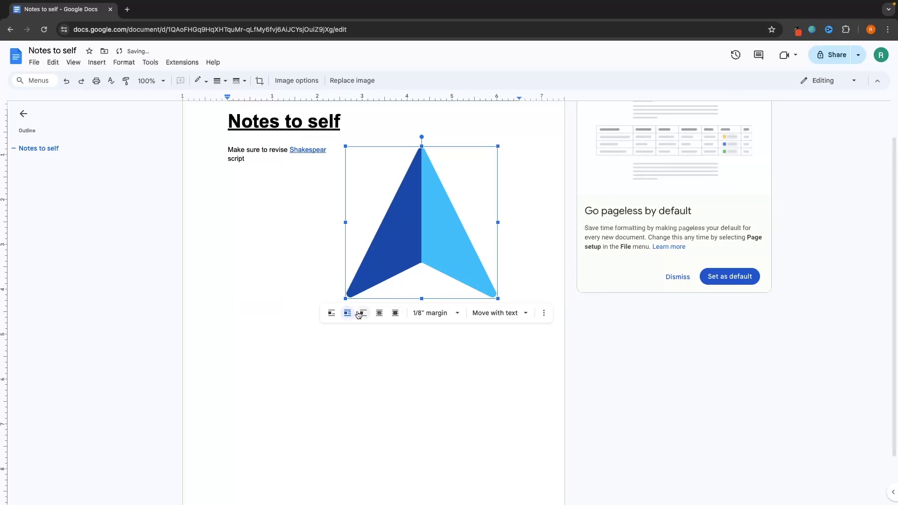
left_click(361, 315)
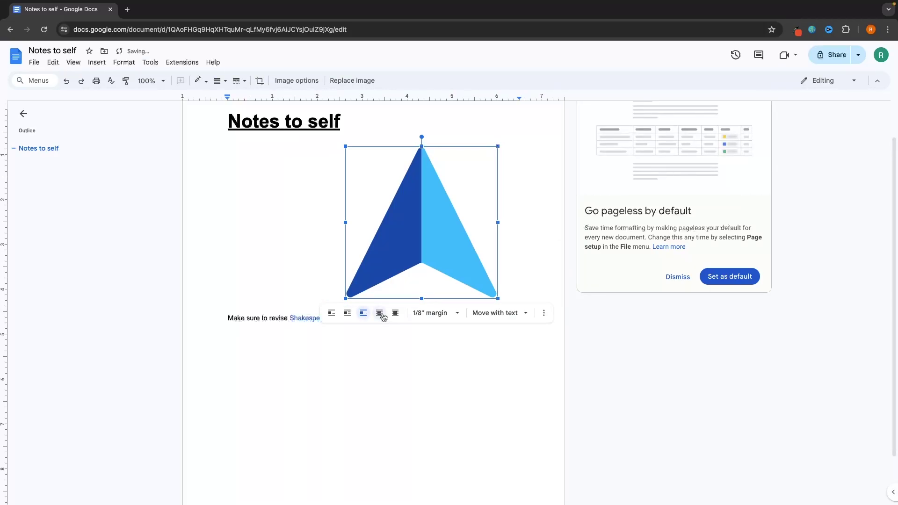
left_click(380, 313)
Shrink the image to about 1 inch wide and place it against the page's right edge, level with the title.
left_click_drag(433, 208, 309, 170)
scroll(316, 142, "up", 1)
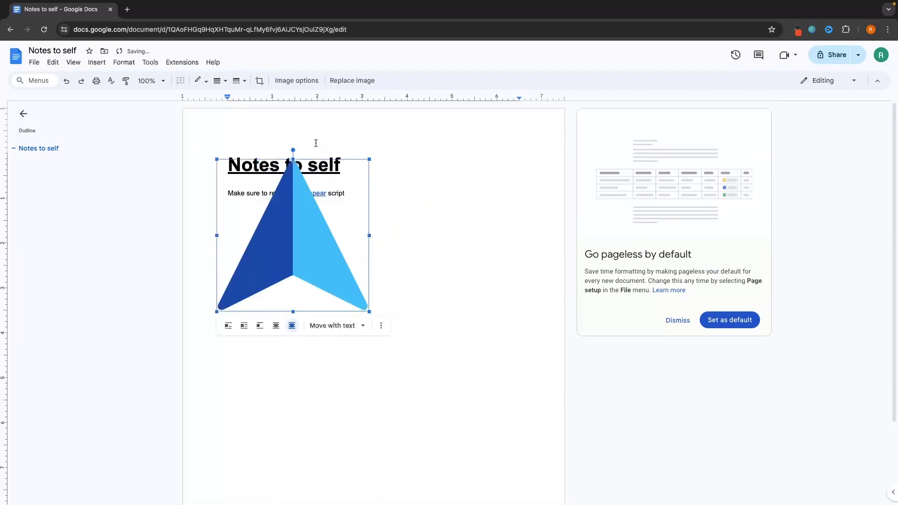
left_click_drag(308, 227, 196, 225)
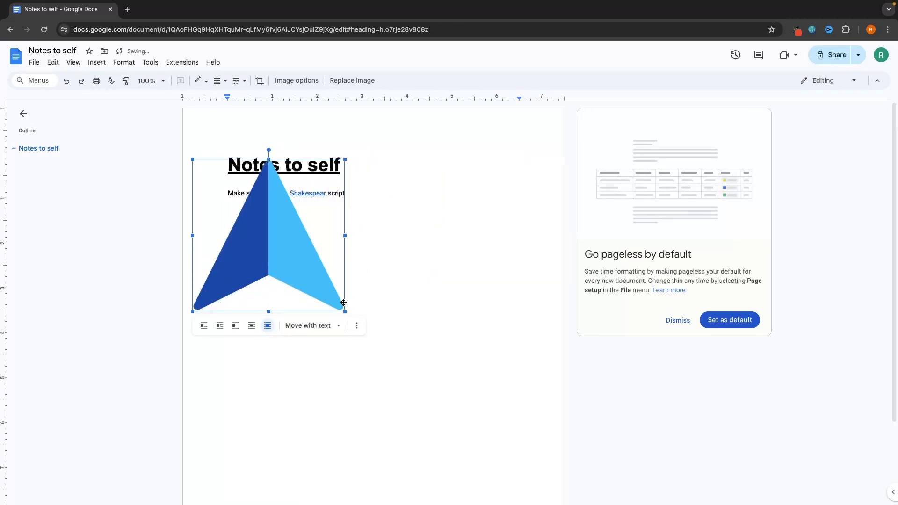
left_click_drag(343, 303, 530, 140)
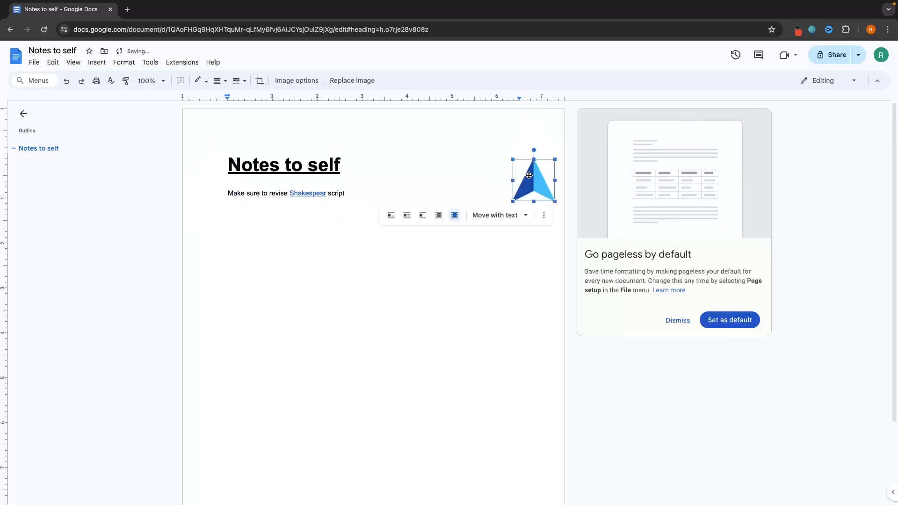
left_click_drag(528, 175, 546, 176)
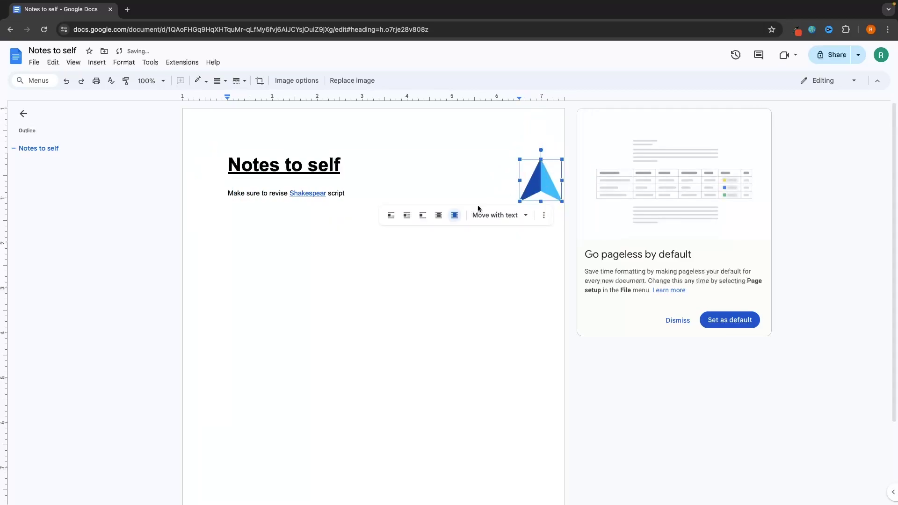
left_click(474, 273)
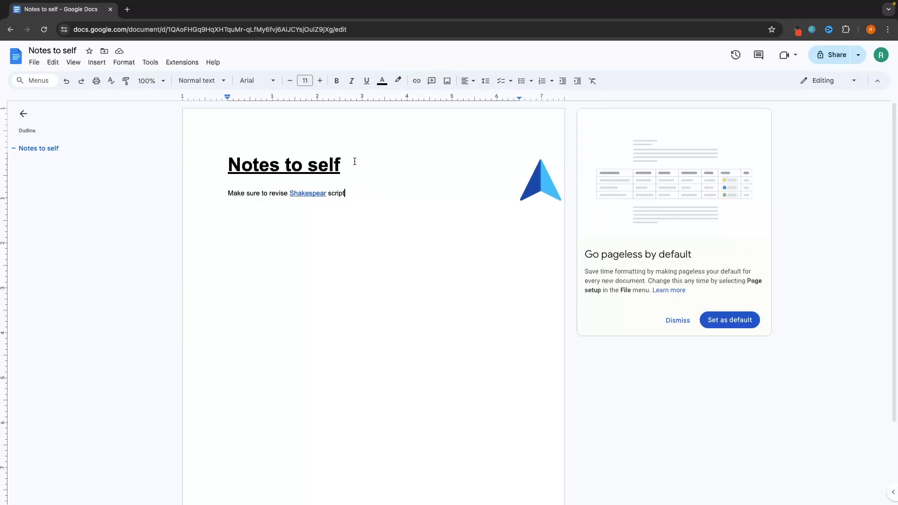
Center-align the title "Notes to self".
left_click_drag(355, 161, 209, 160)
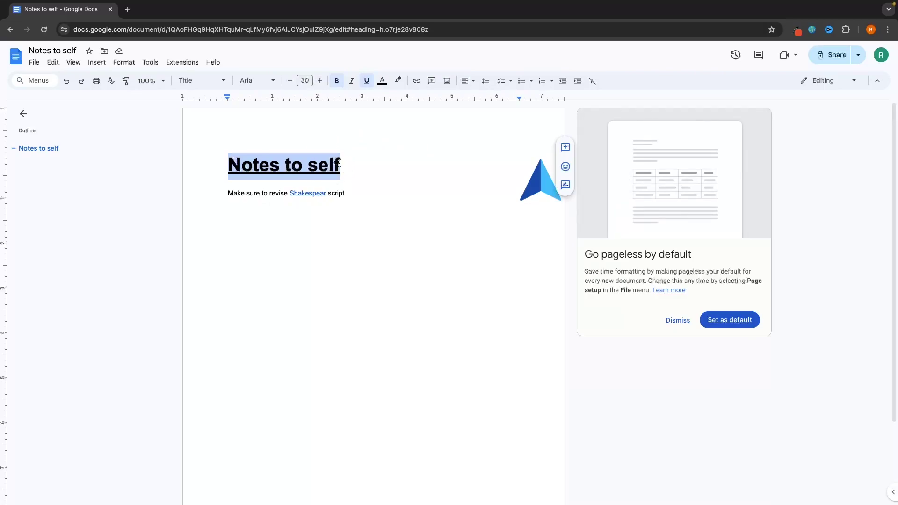
left_click(466, 81)
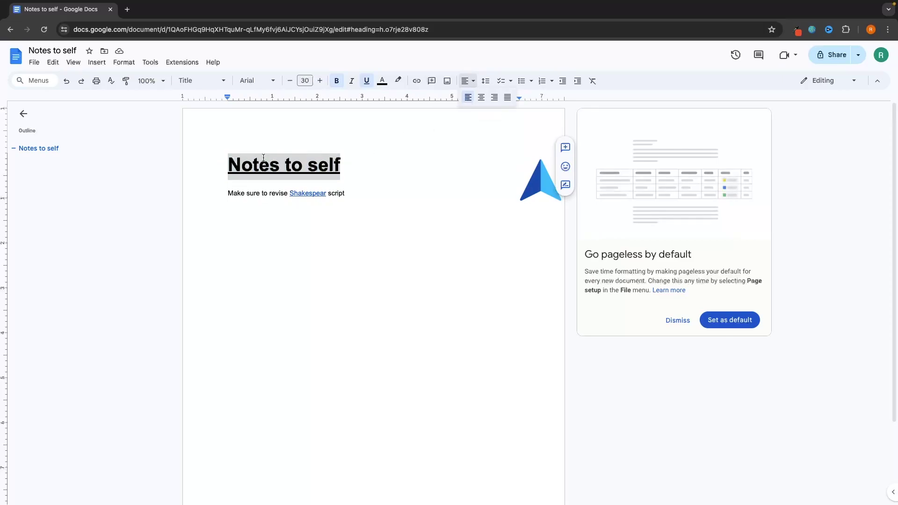
left_click(481, 97)
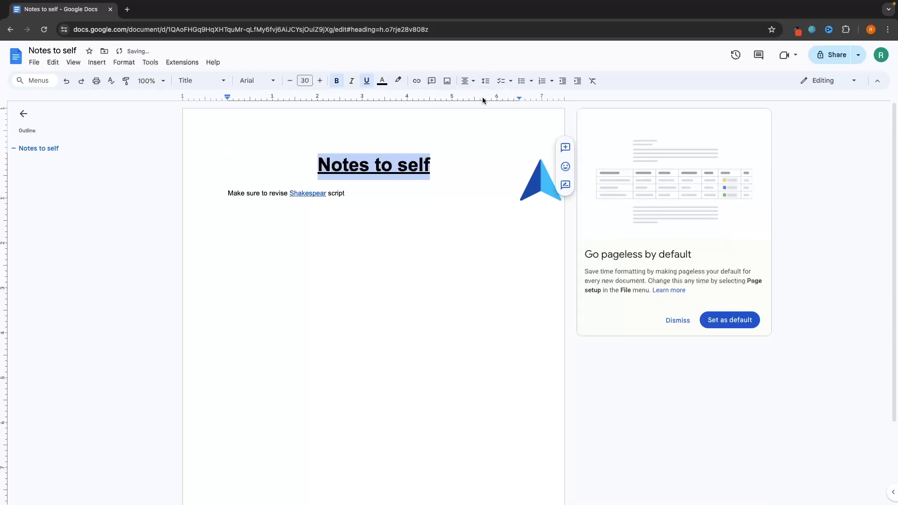
Try right and justified alignment on the title and return it to centered.
left_click(466, 80)
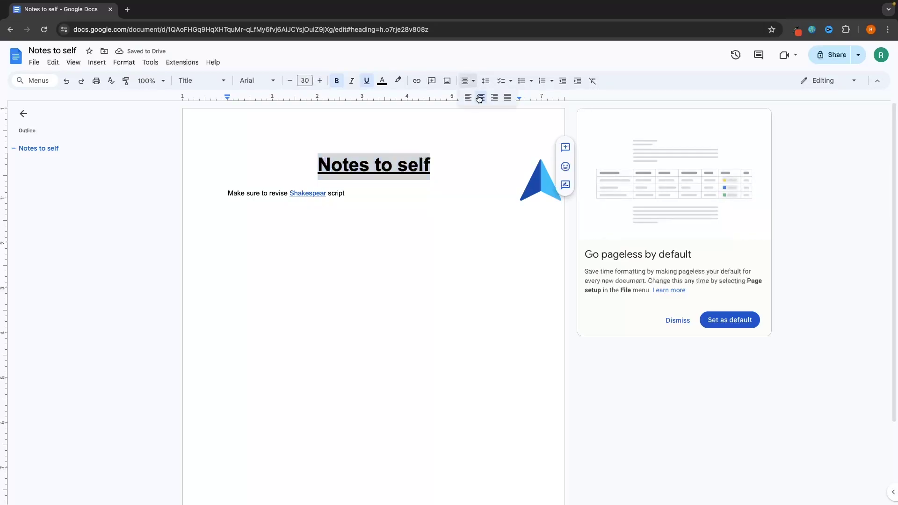
left_click(494, 97)
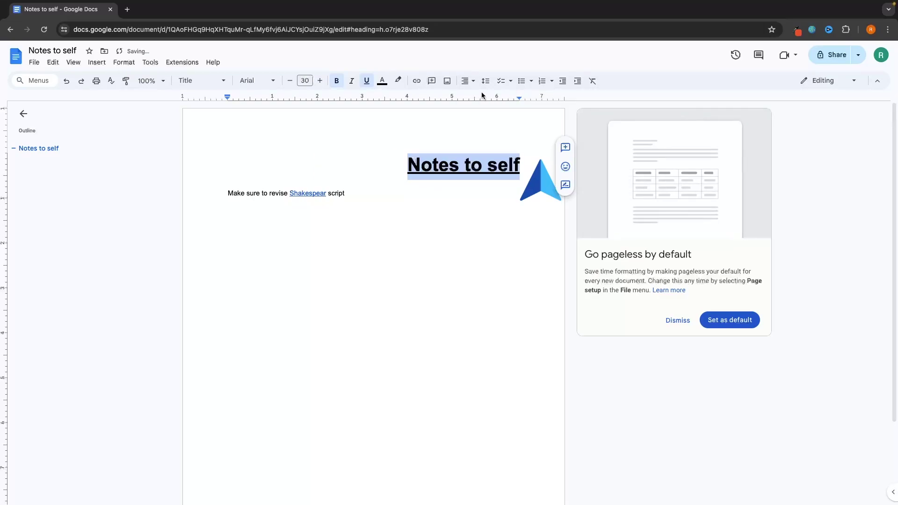
left_click(507, 97)
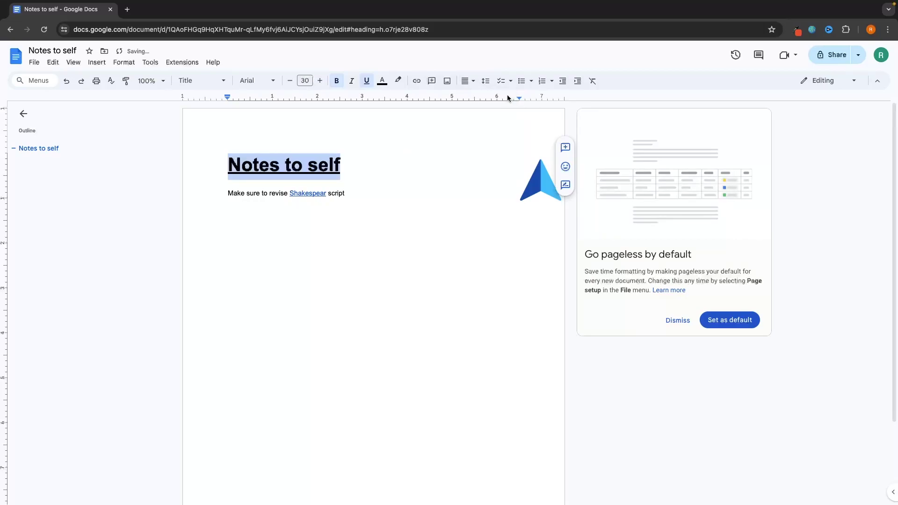
left_click(473, 82)
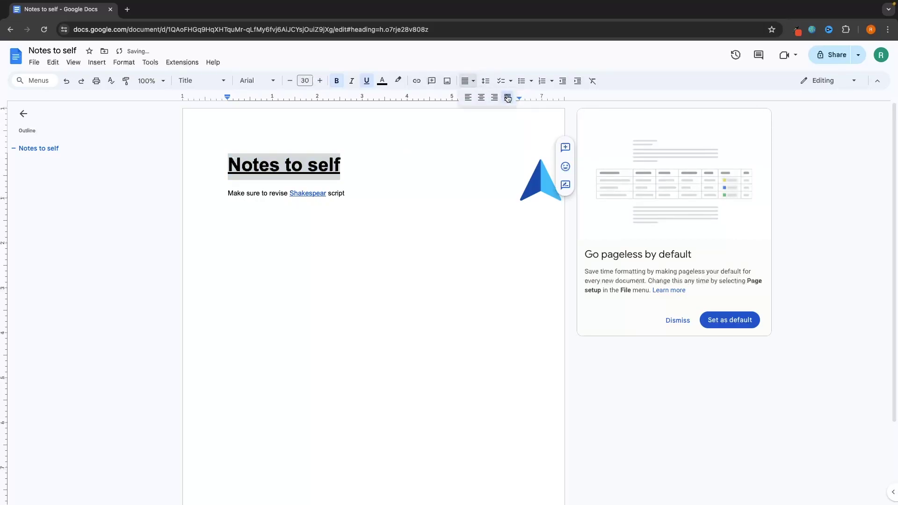
left_click(481, 97)
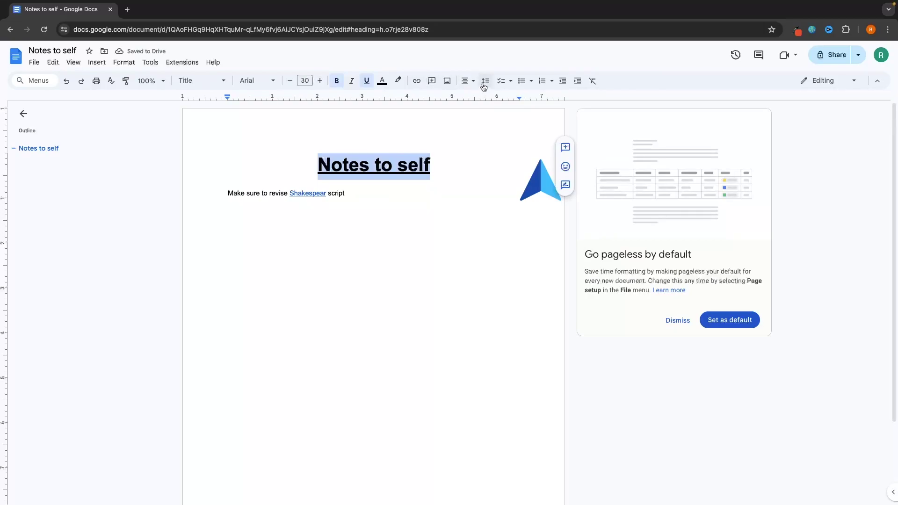
Below the "Make sure to revise Shakespear script" line, add a sample paragraph beginning "This is an example paragraph of text that I am using for this video".
left_click(486, 88)
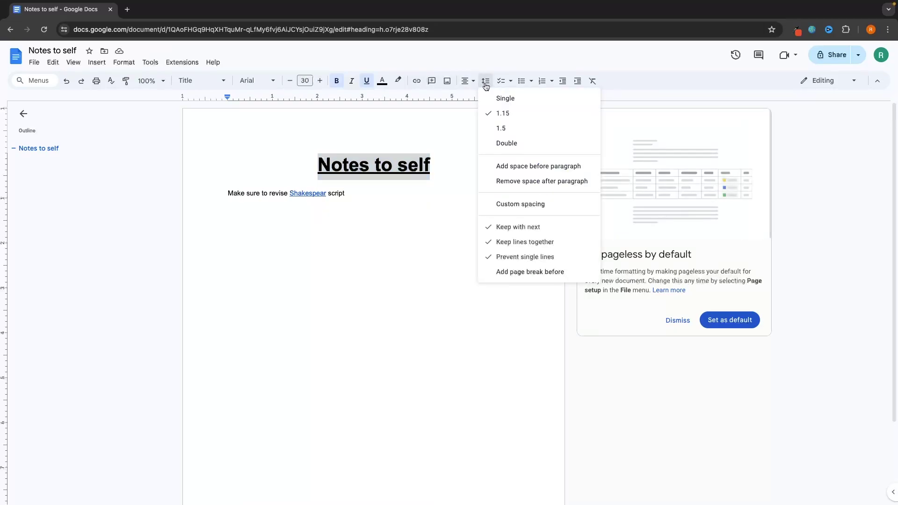
left_click(360, 194)
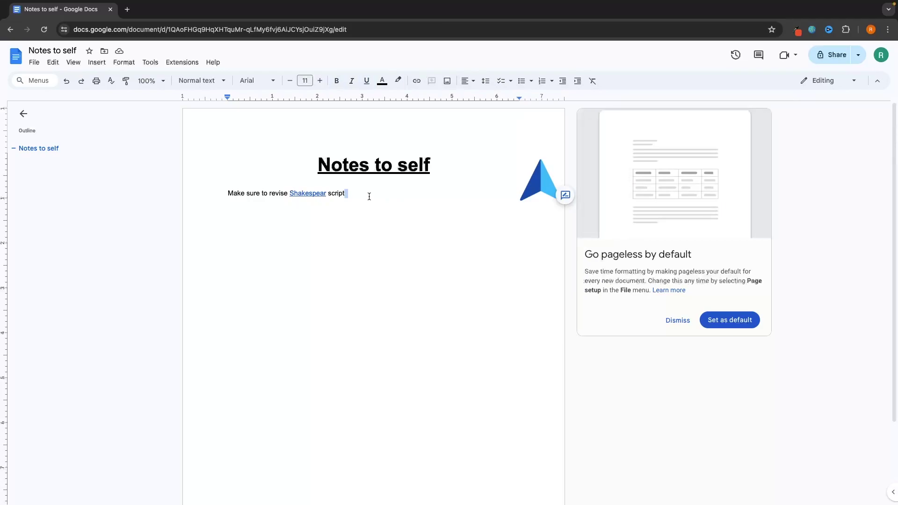
key("Return")
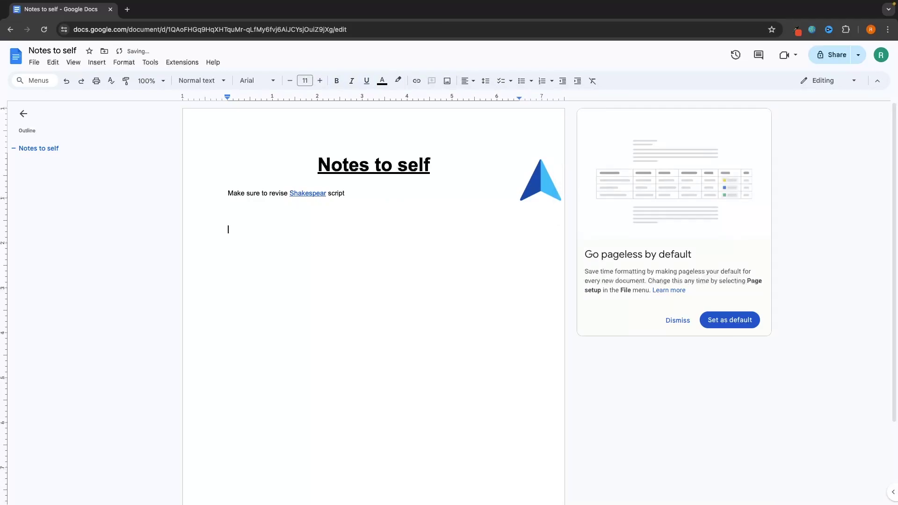
type("This is an example paragraph of text that I am using for this video, I just need this to fill words on the screen so that I can show you an example of how the align tool works, also if you are reading this please subscribe to the channel. I really want that silver play button!")
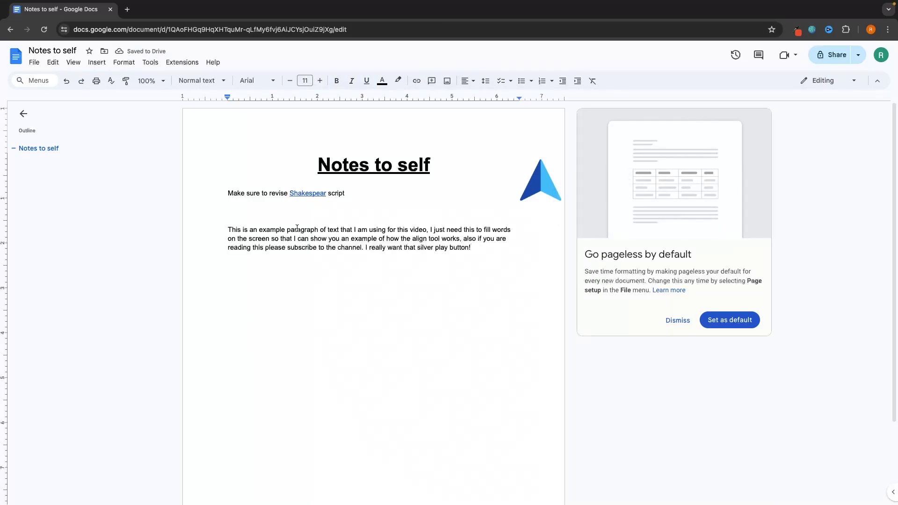
Try single line spacing and 1.5 line spacing on the whole example paragraph.
left_click_drag(489, 248, 198, 220)
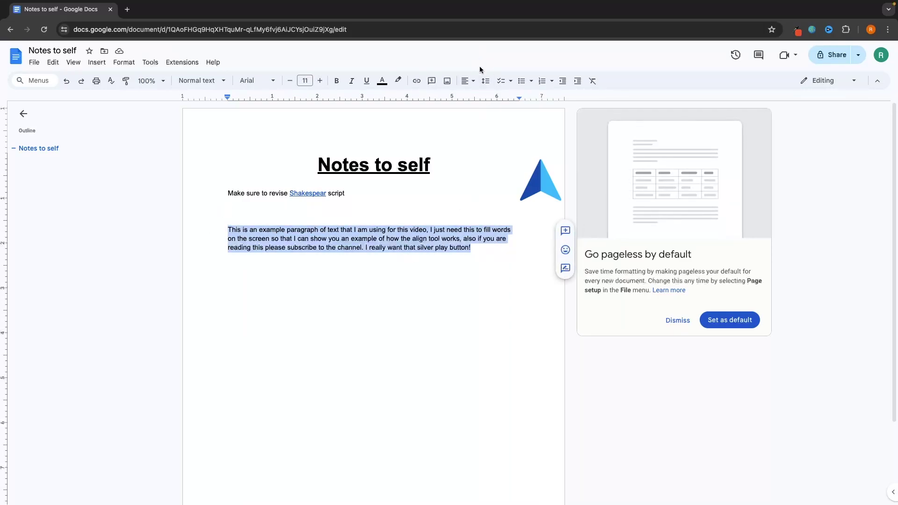
left_click(486, 83)
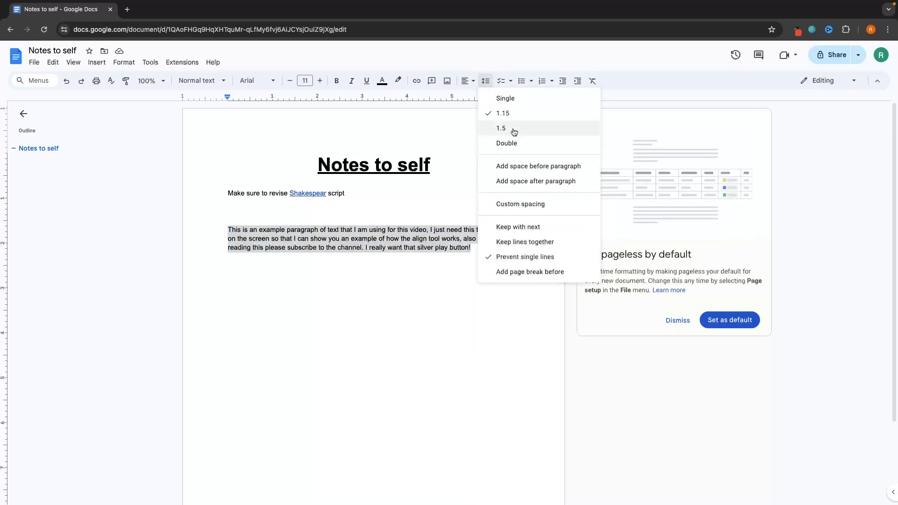
left_click(509, 100)
left_click(485, 82)
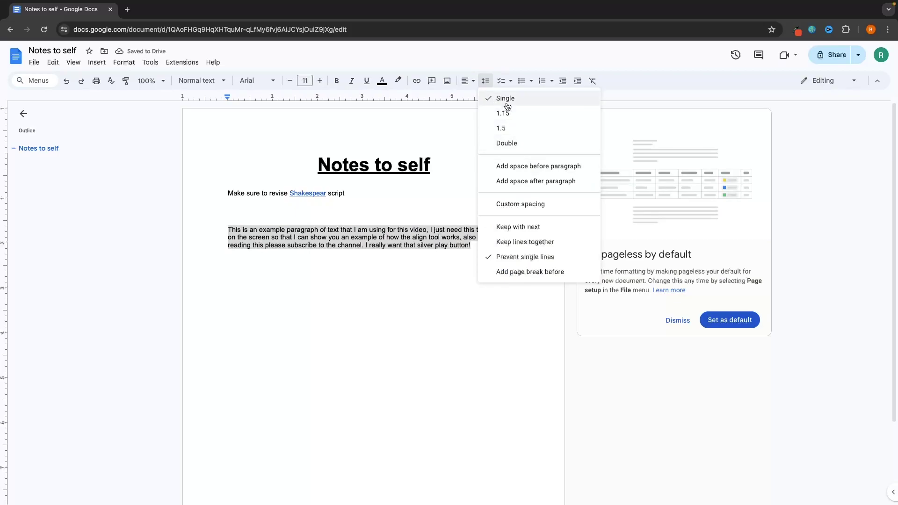
left_click(506, 125)
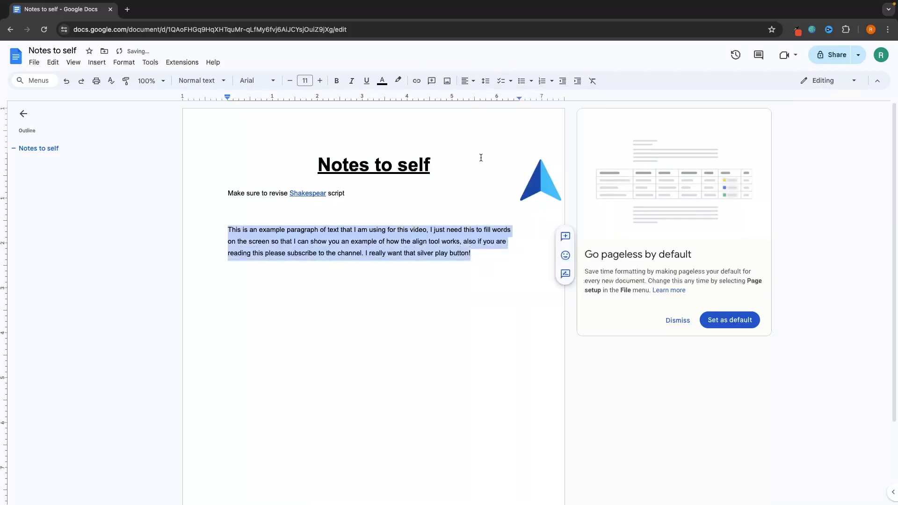
Add space before and after the example paragraph.
left_click(488, 84)
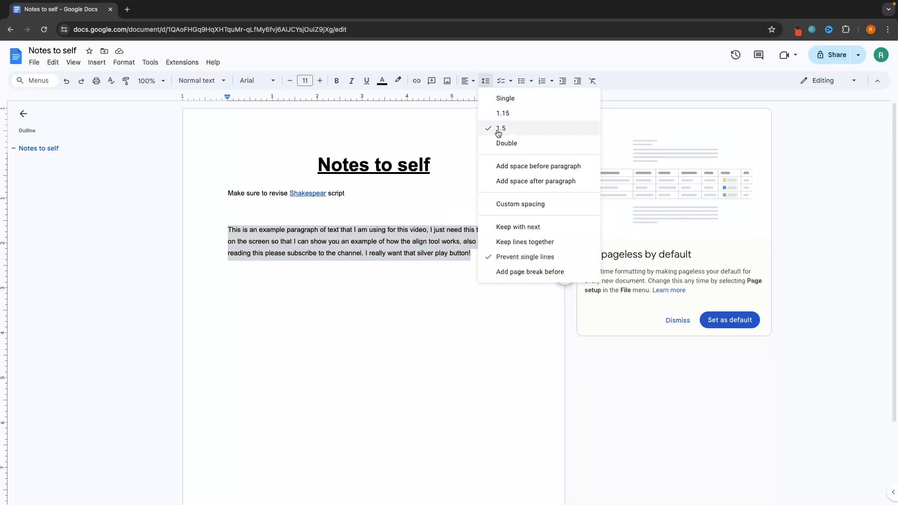
left_click(503, 166)
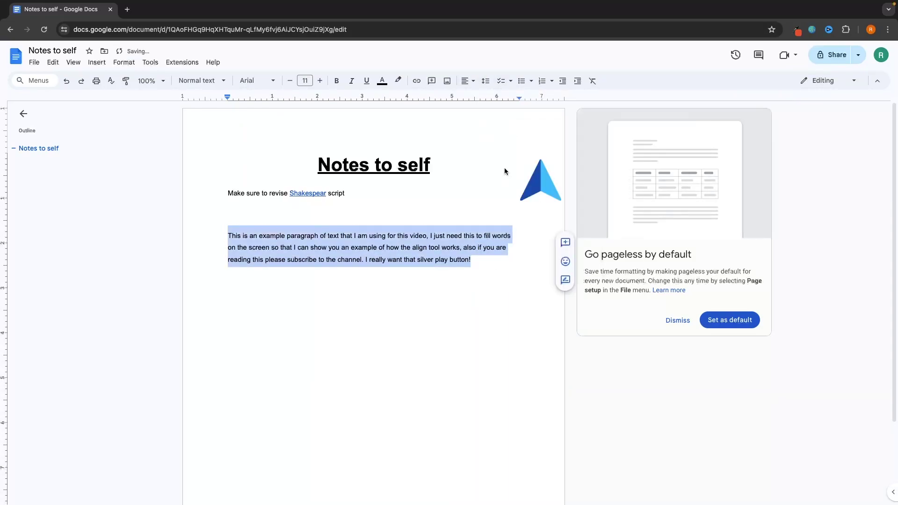
left_click(485, 81)
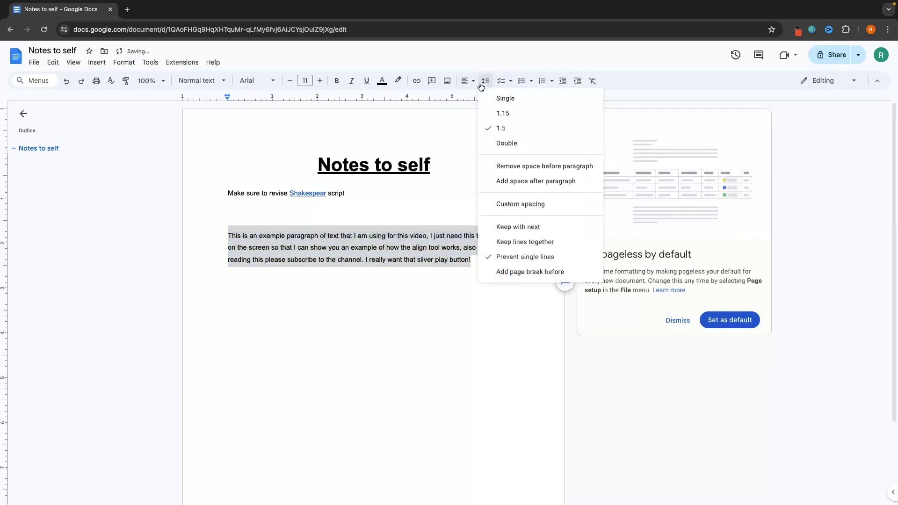
left_click(514, 182)
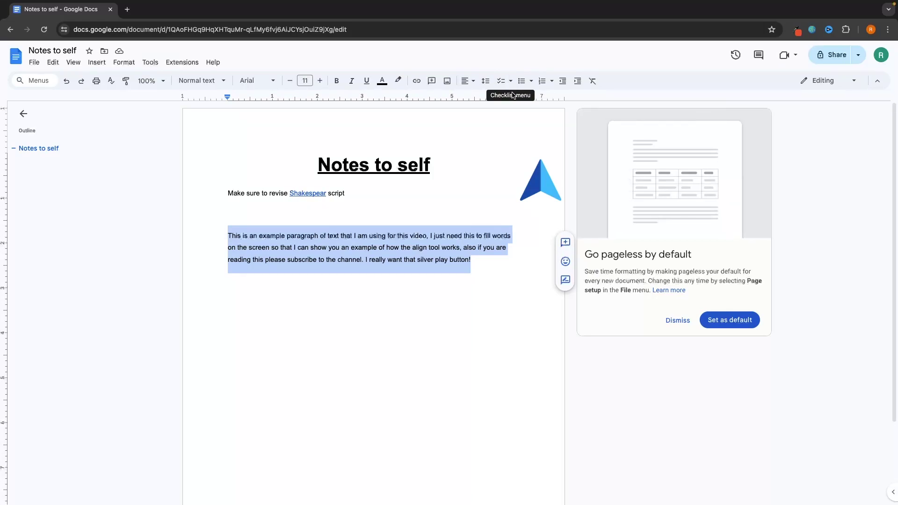
Look at the custom spacing settings without changing them, and set the example paragraph's line spacing to 1.15.
left_click(486, 82)
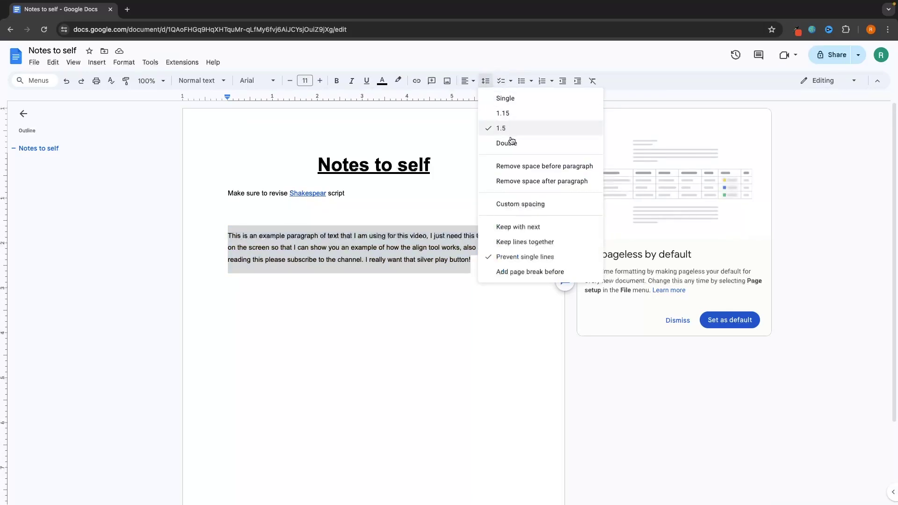
left_click(499, 206)
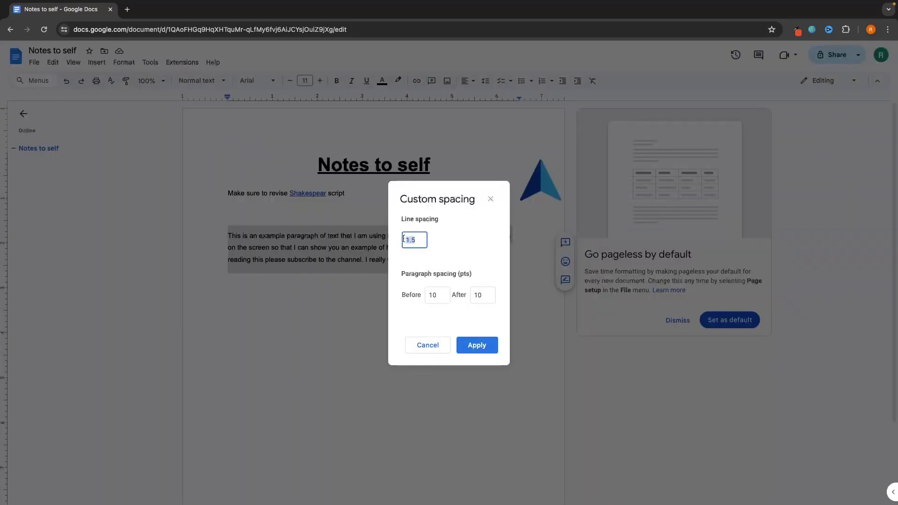
left_click(491, 199)
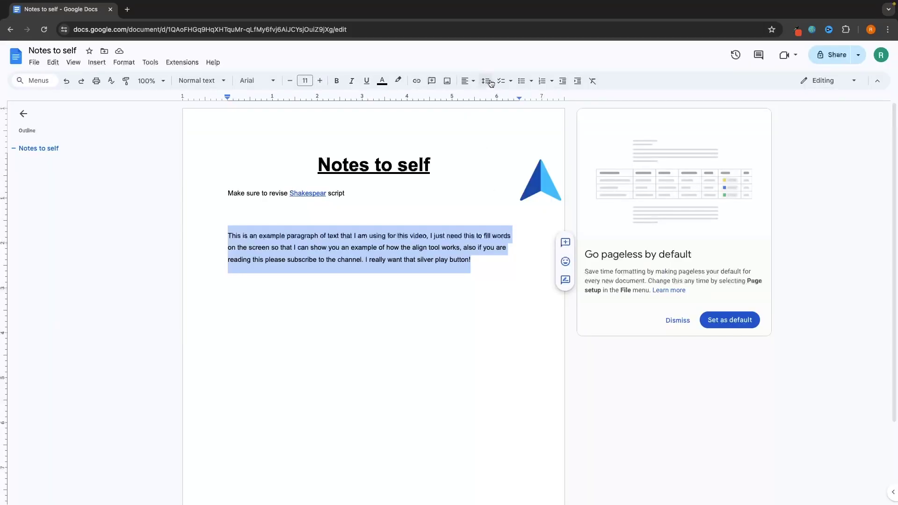
left_click(488, 82)
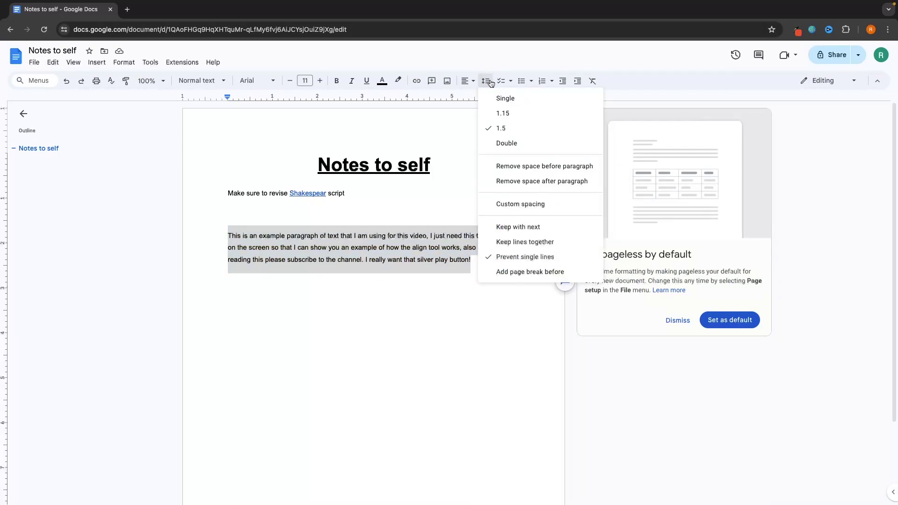
left_click(501, 114)
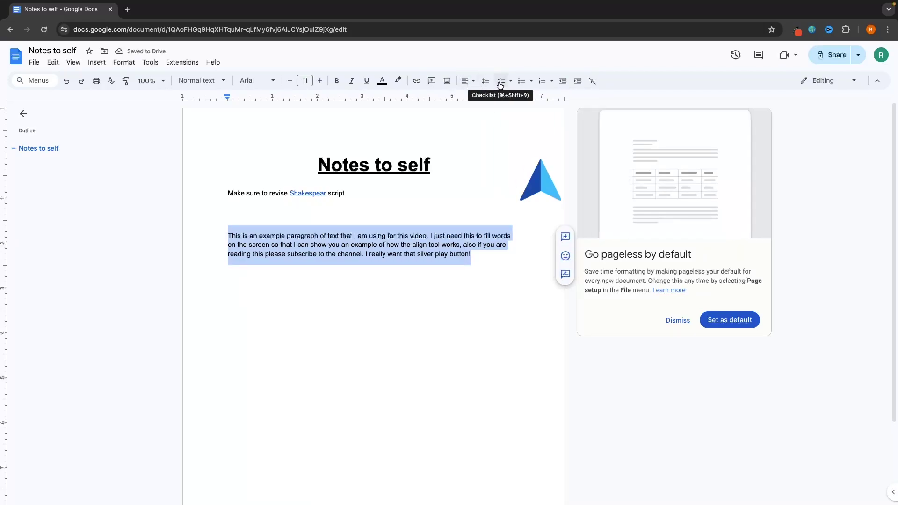
Add the line "Shopping list" below the example paragraph, leaving an empty line between them.
left_click(504, 265)
key("Return")
key("Return")
type("Sho")
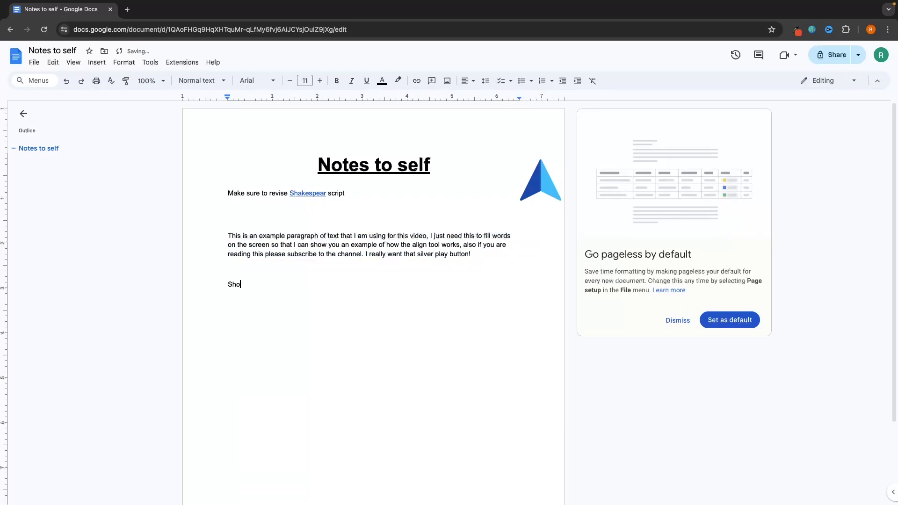
type("pping list")
key("Return")
Create a checklist under "Shopping list" with the items Banana, Apples, Butter and Bread.
left_click(500, 81)
type("Banana")
key("Return")
type("Apples")
key("Return")
type("butter")
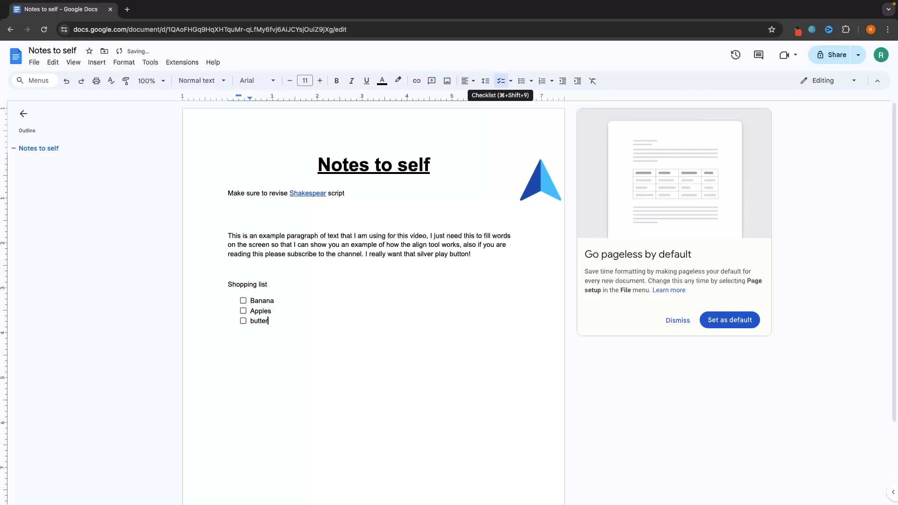
key("Return")
type("bre")
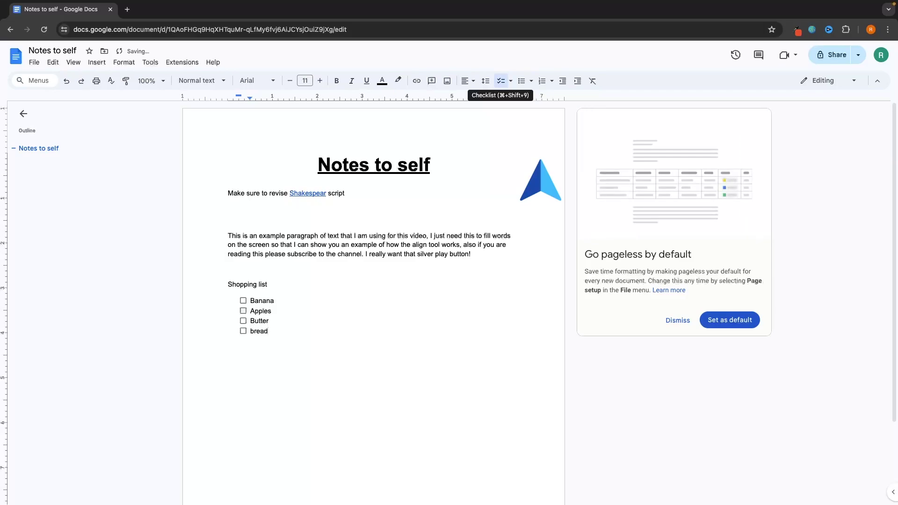
type("ad")
Check off all four items of the shopping checklist and uncheck them again.
left_click(243, 300)
left_click(243, 311)
left_click(243, 321)
left_click(243, 331)
left_click(243, 321)
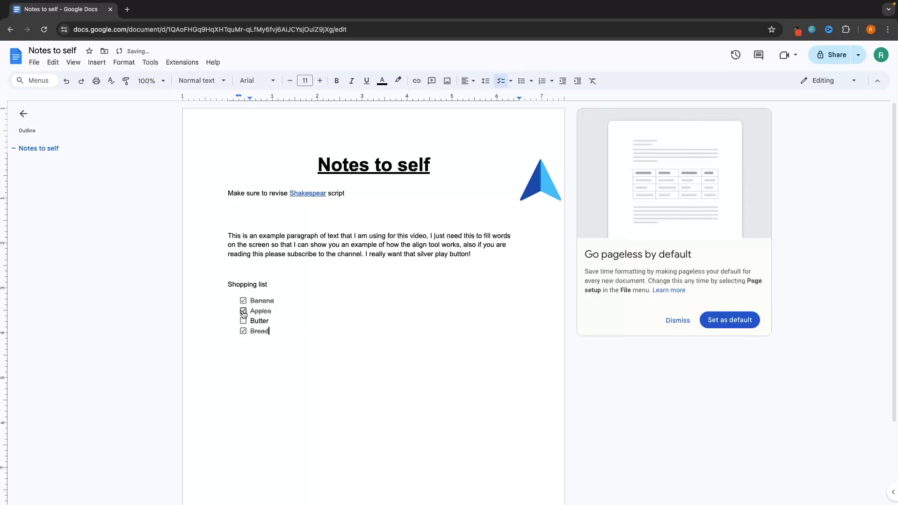
left_click(243, 311)
left_click(243, 301)
left_click(243, 331)
Delete the checklist and replace it with a bulleted list of Banana, Apple and Bread.
left_click_drag(284, 329, 244, 299)
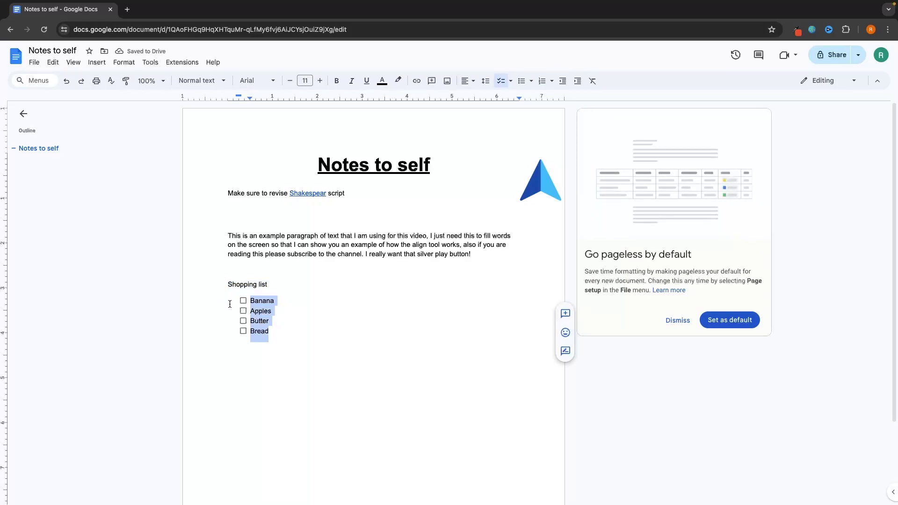
key("BackSpace")
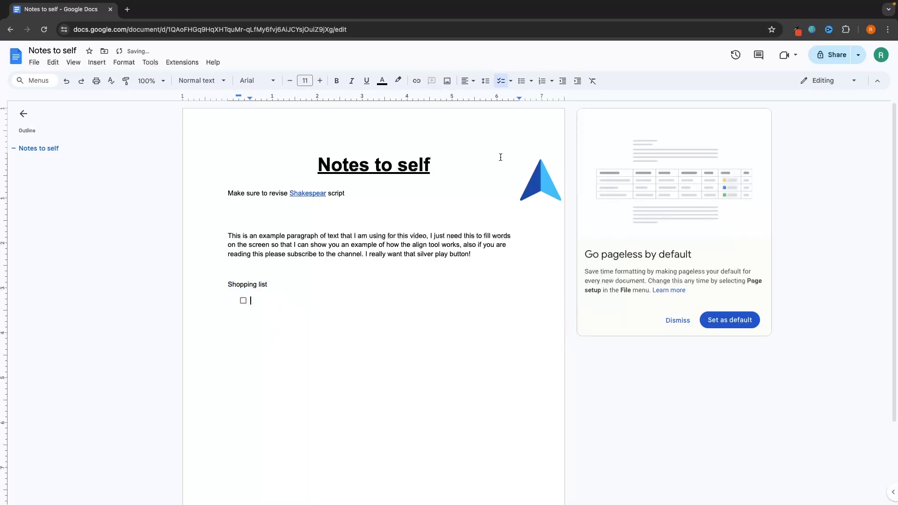
left_click(500, 80)
left_click(523, 82)
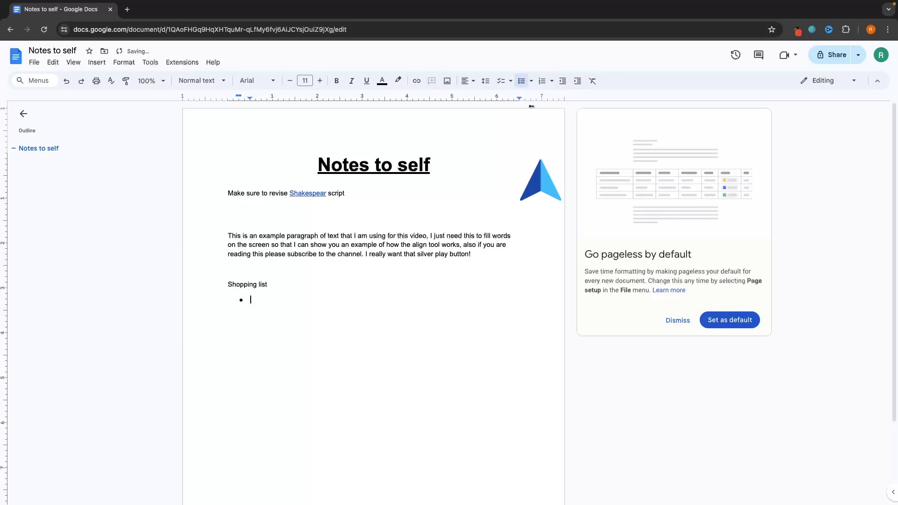
type("banana")
key("Return")
type("Apple")
key("Return")
type("Bread")
key("Return")
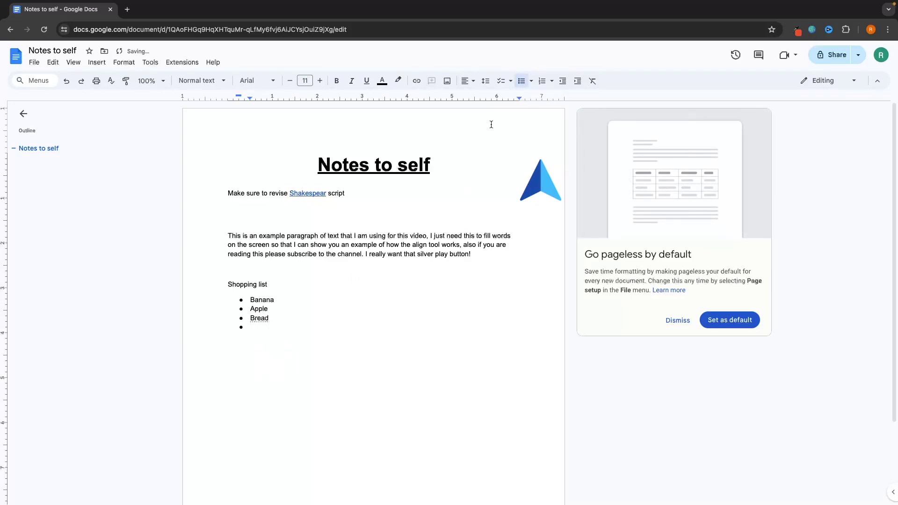
key("Return")
Start a numbered list below the bulleted one with the items Apple and Banana.
key("ctrl+shift+7")
type("apple")
key("Return")
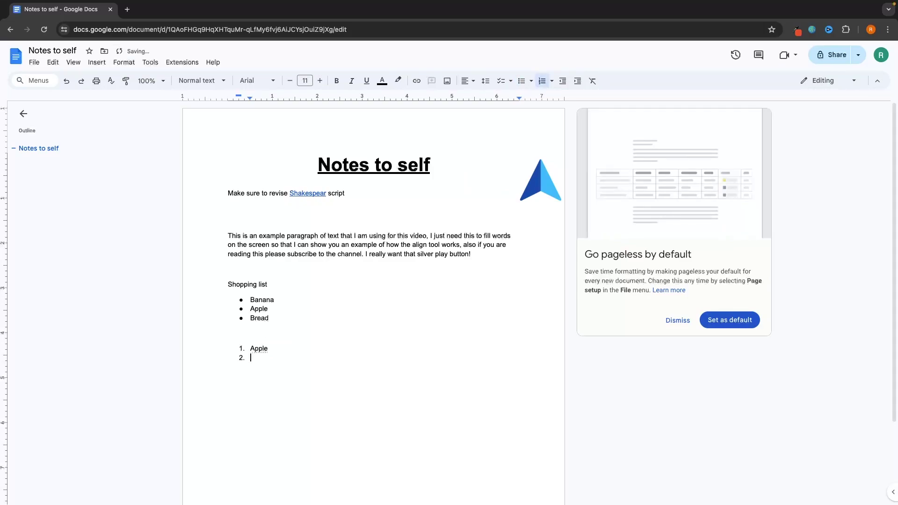
type("banana")
key("Return")
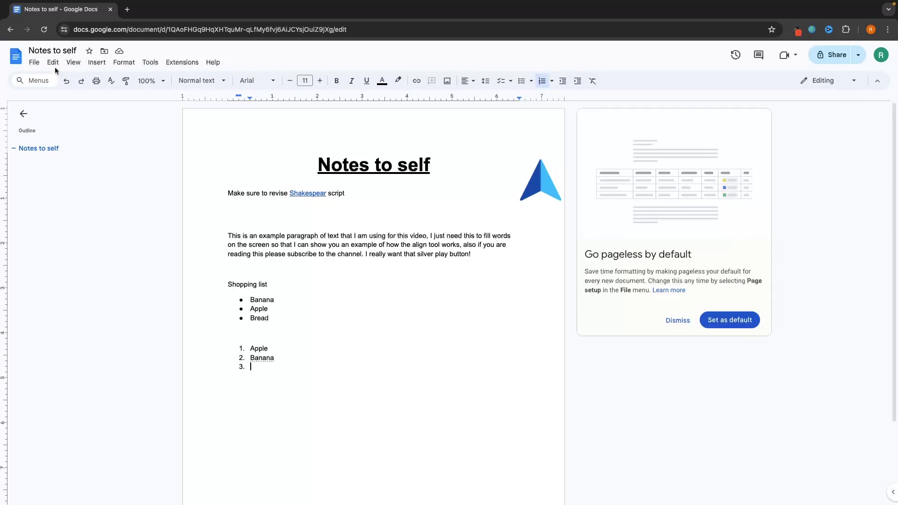
Make a copy of the document in My Drive, named "Copy of Notes to self".
left_click(34, 63)
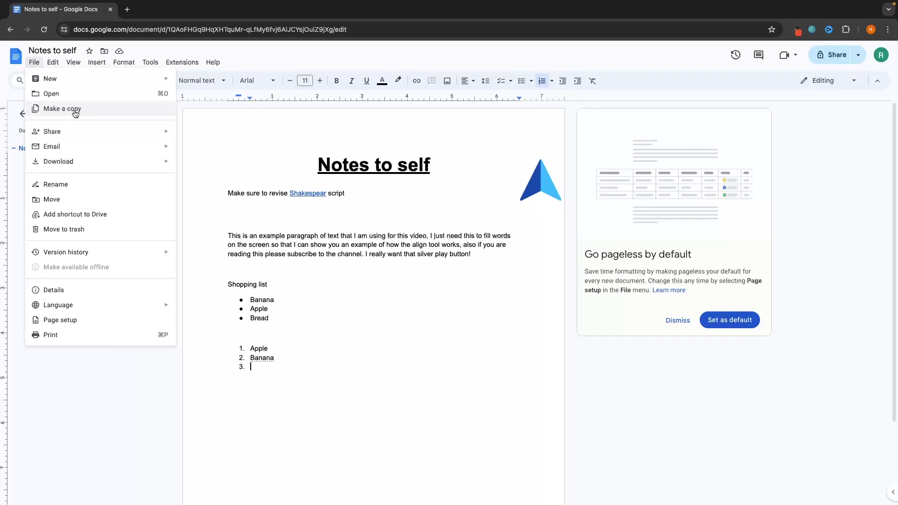
left_click(58, 109)
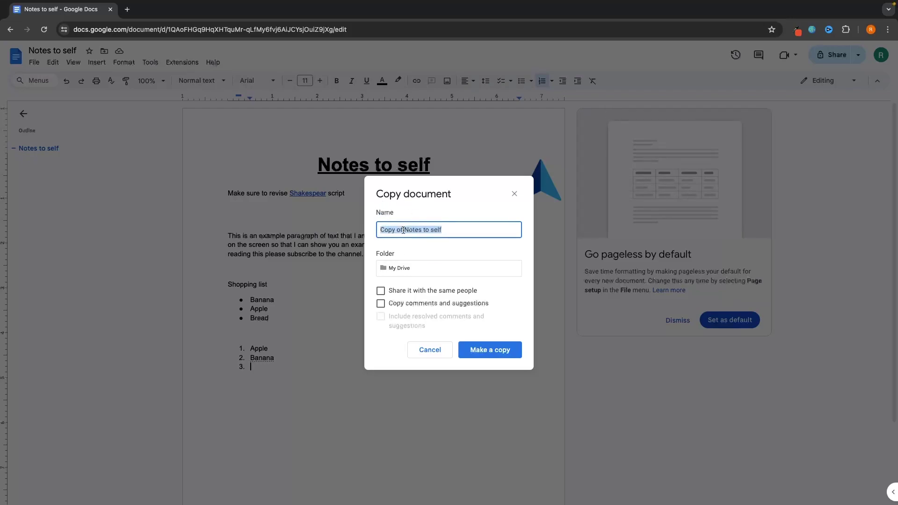
left_click_drag(405, 229, 464, 229)
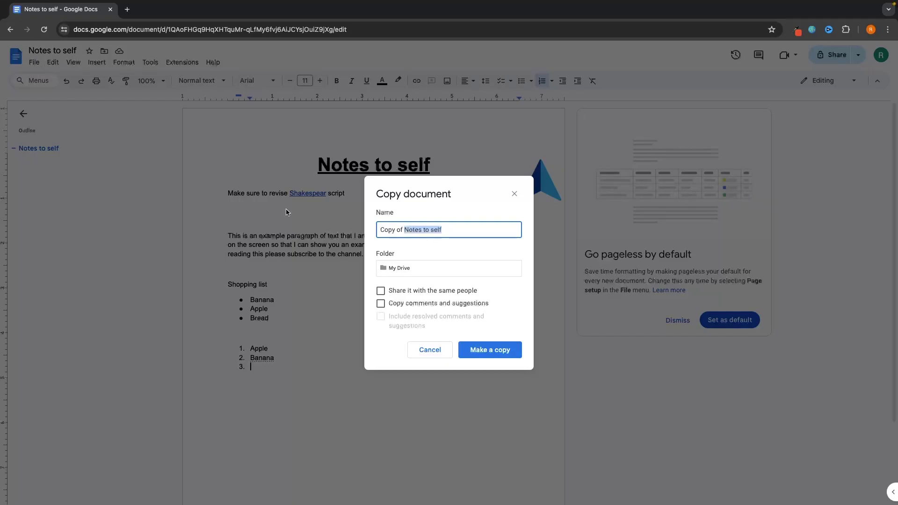
left_click_drag(402, 232, 374, 233)
left_click_drag(461, 226, 369, 231)
left_click(455, 232)
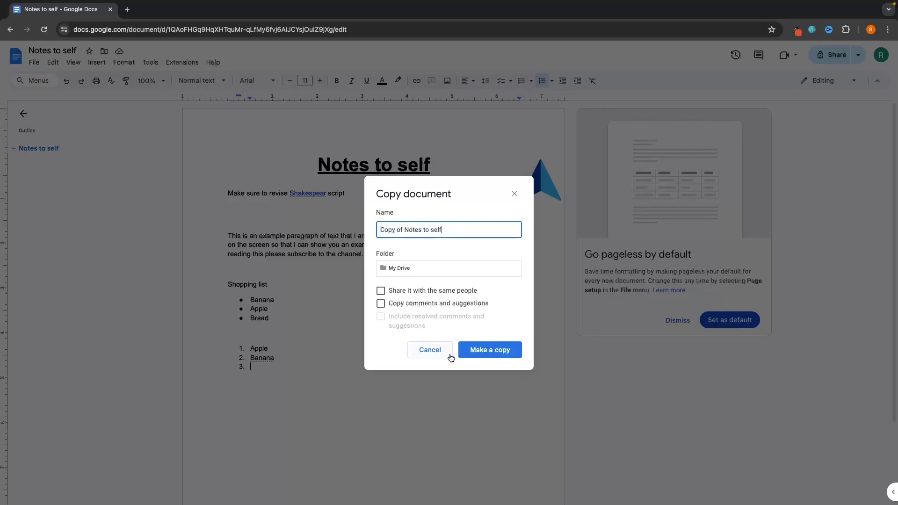
left_click(491, 351)
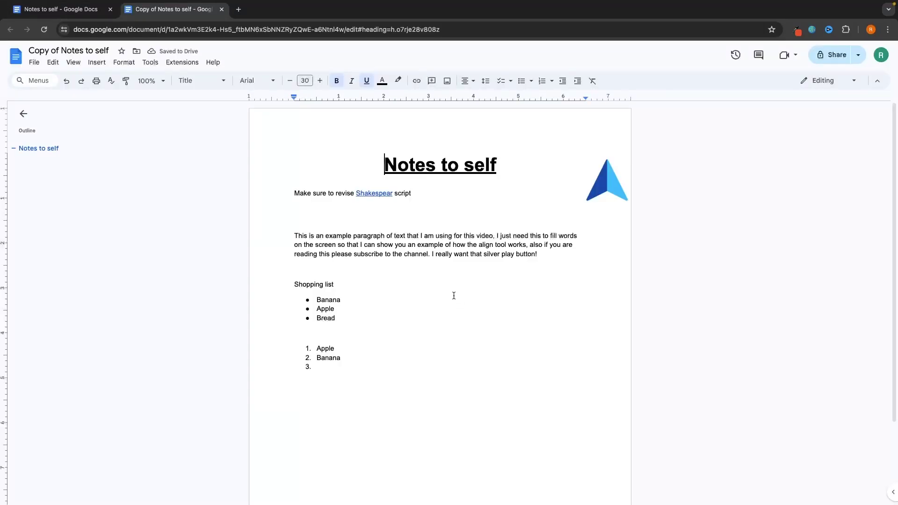
Delete the "Shopping list" line and both lists from the copy, and return to the original "Notes to self" document.
left_click_drag(320, 366, 281, 283)
key("BackSpace")
key("BackSpace")
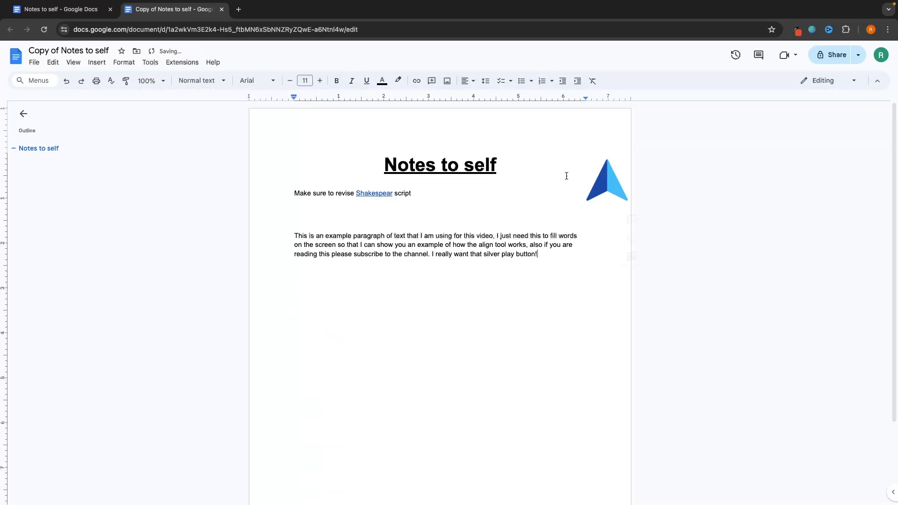
left_click(90, 10)
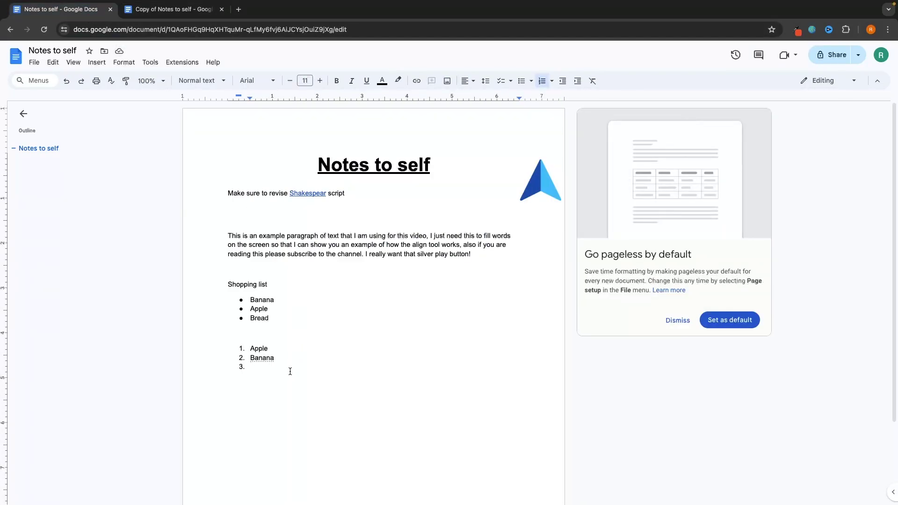
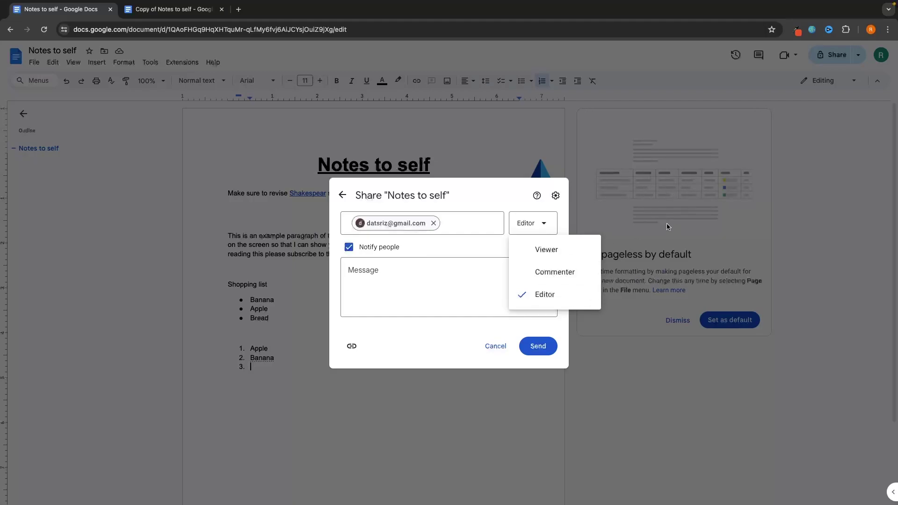
Share the document with the added recipient as Viewer, sending the message "This is my final assignment".
left_click(551, 257)
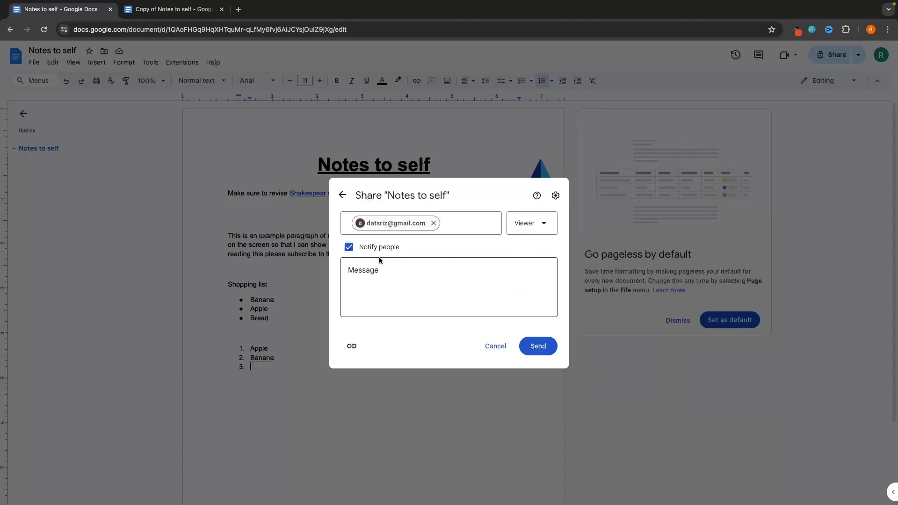
left_click(370, 278)
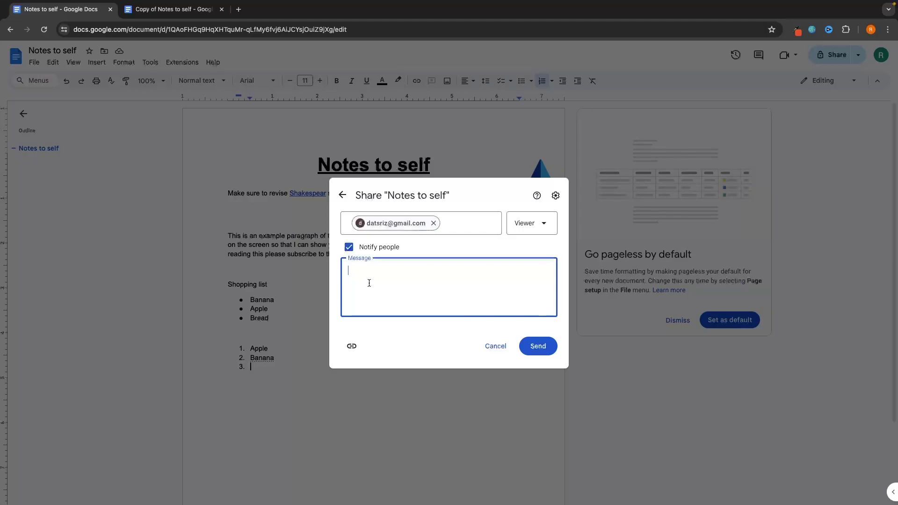
type("Th")
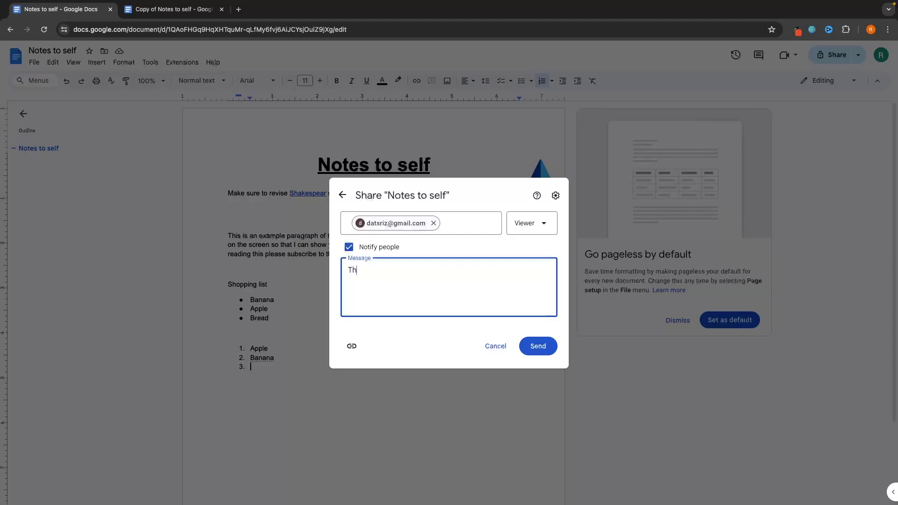
type("is is my final")
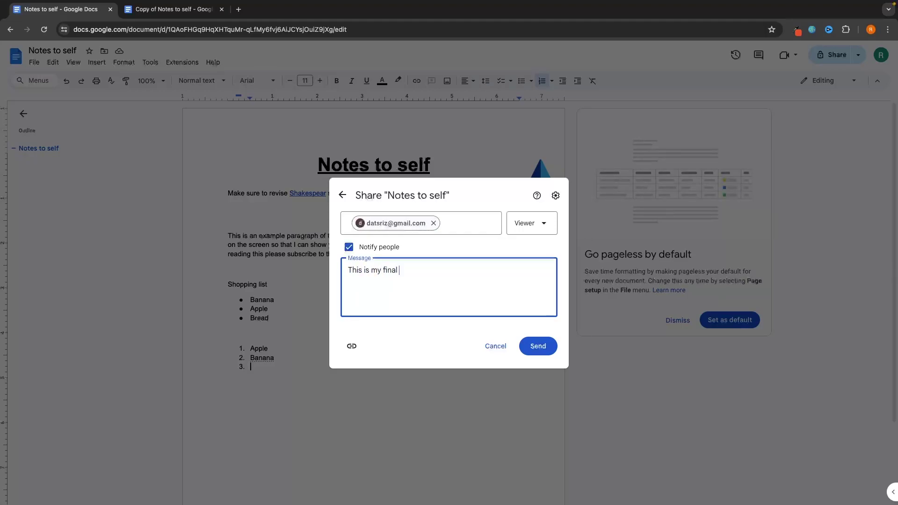
type(" assignment")
left_click(540, 348)
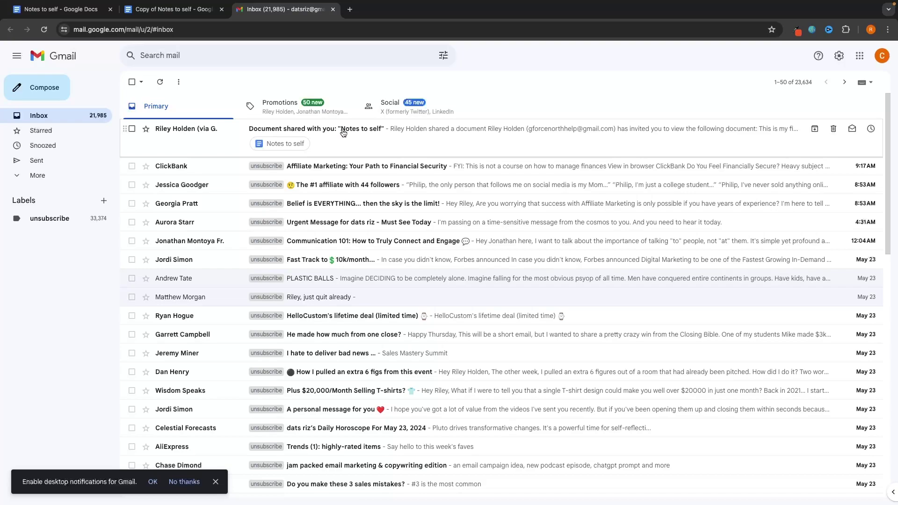
Open the sharing notification in the recipient's Gmail inbox, check its message, and open the shared "Notes to self" document from it.
left_click(353, 134)
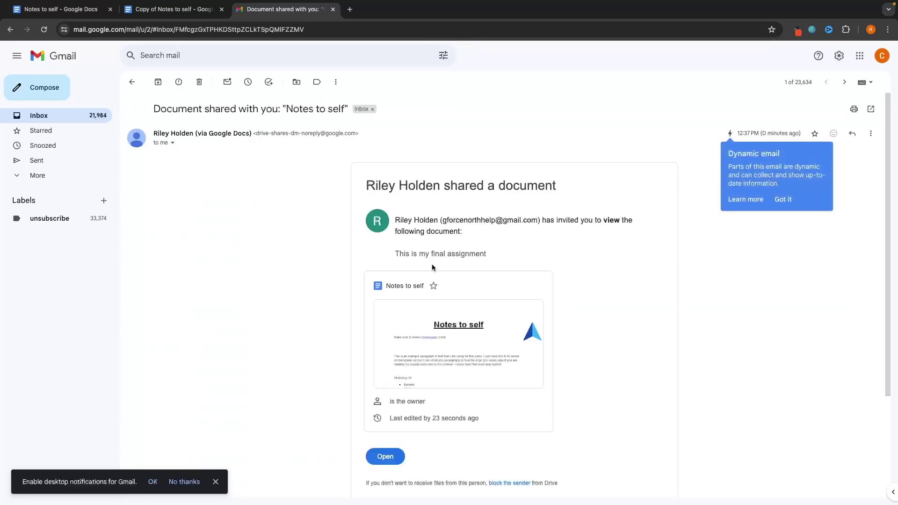
left_click_drag(392, 255, 503, 251)
left_click(503, 251)
left_click(383, 450)
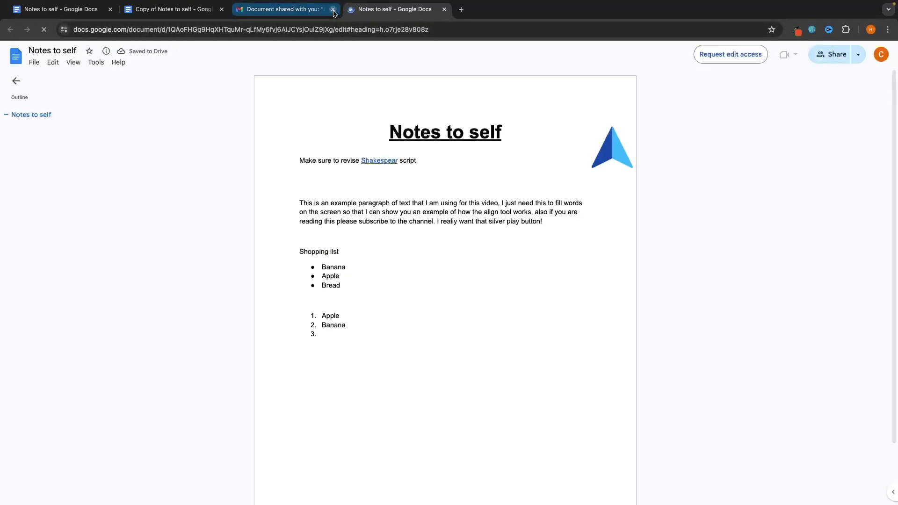
left_click(333, 10)
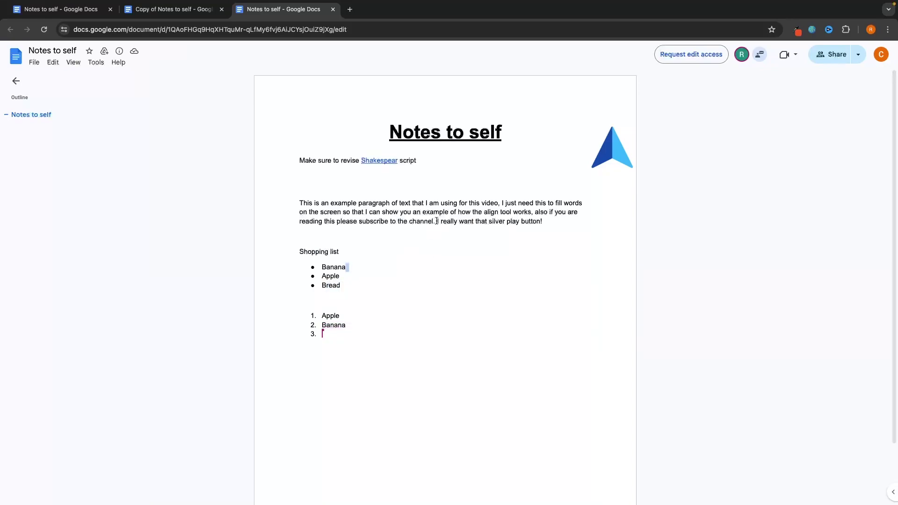
left_click_drag(457, 213, 344, 217)
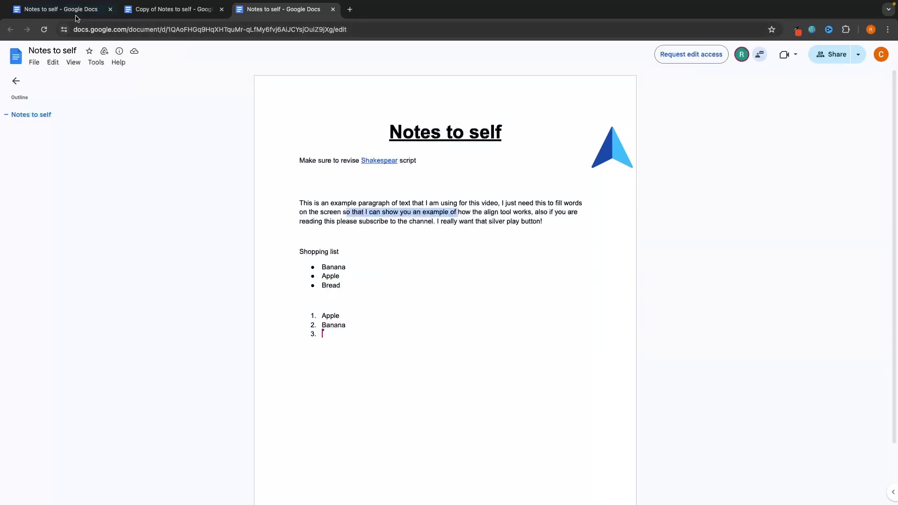
Return to the original "Notes to self" document and close both the copy and the recipient's view of it.
left_click(48, 12)
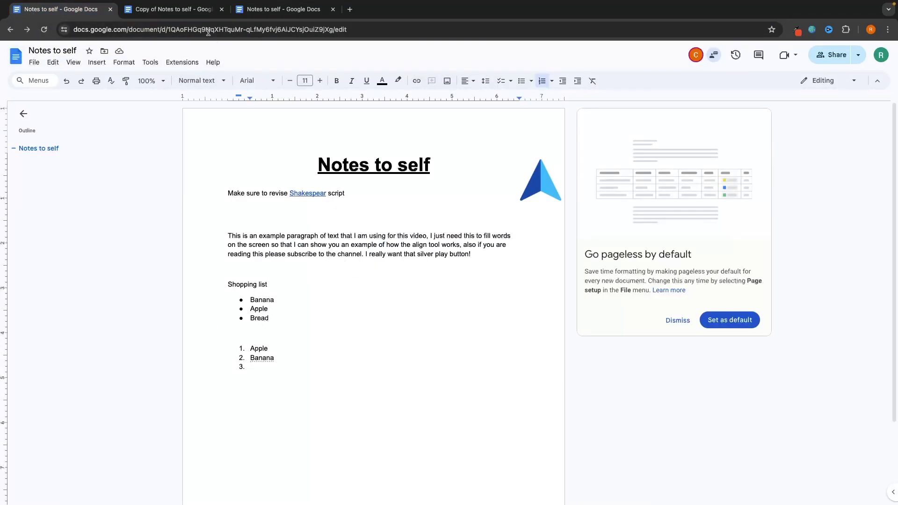
left_click(222, 9)
left_click(221, 9)
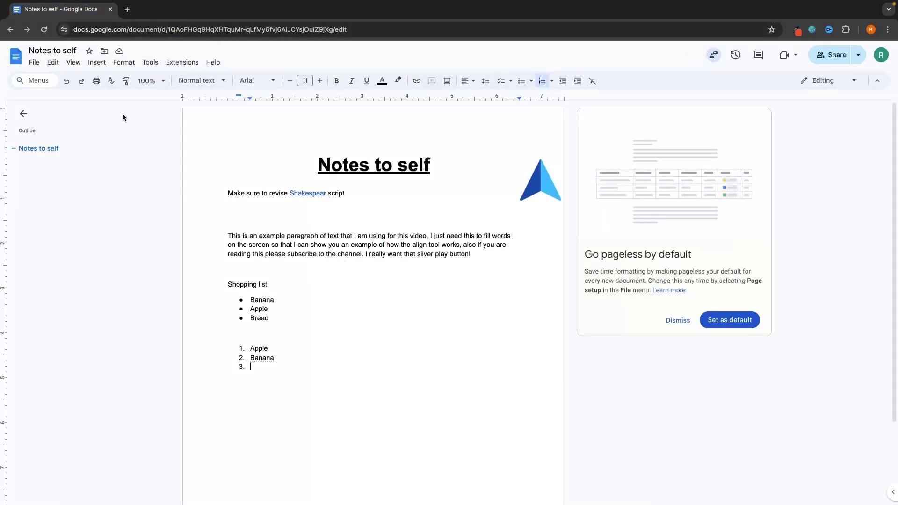
Open the Publish to the web dialog for the document and leave it without publishing.
left_click(36, 65)
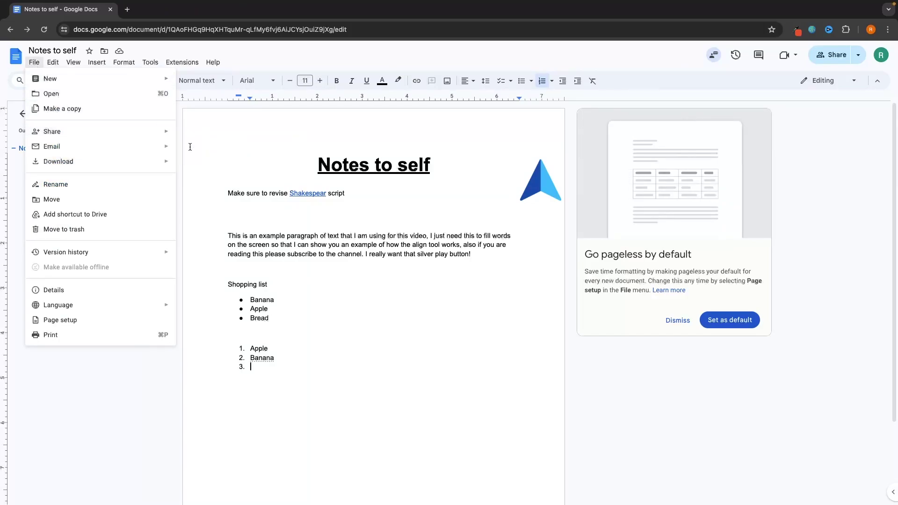
mouse_move(150, 131)
left_click(201, 148)
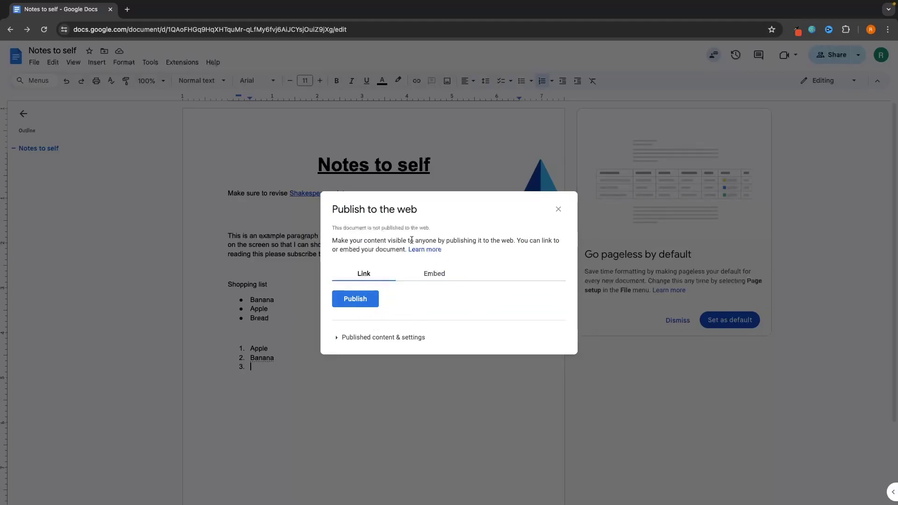
key("Escape")
Examine the document's options for emailing it and the file formats offered for downloading it.
left_click(34, 63)
mouse_move(46, 149)
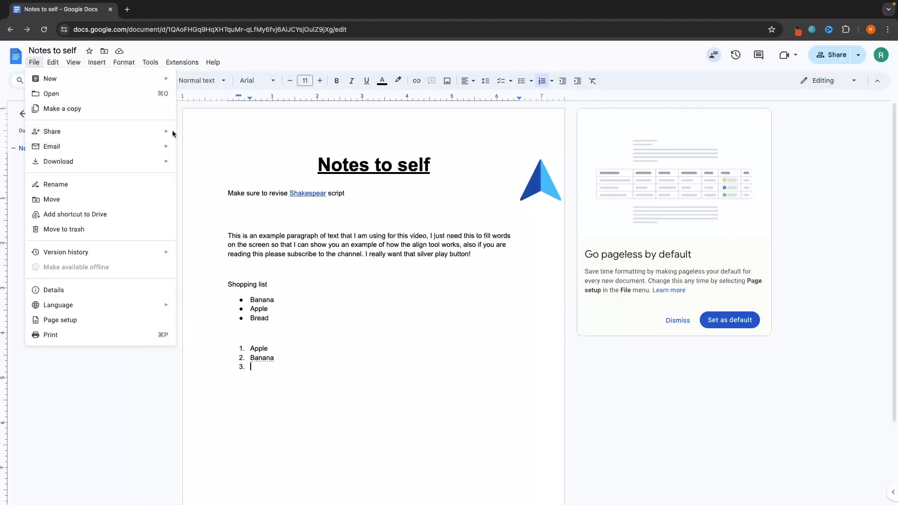
mouse_move(162, 137)
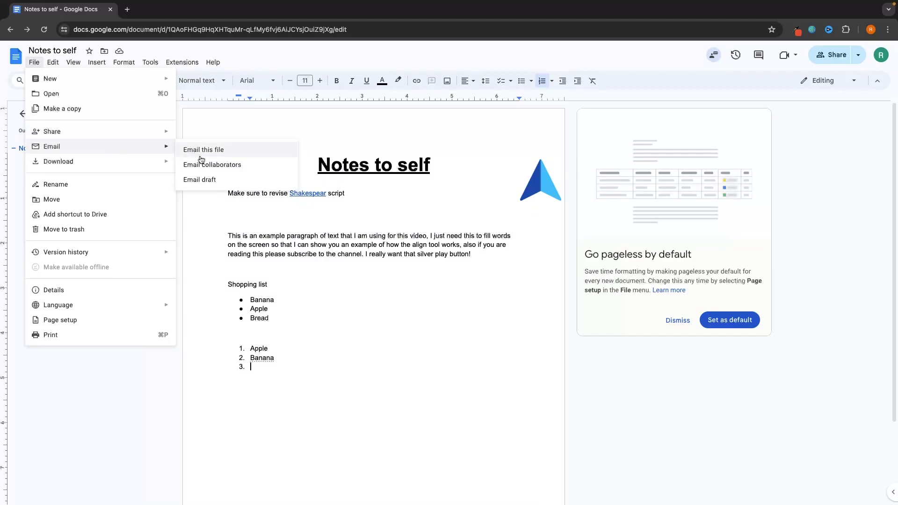
mouse_move(94, 157)
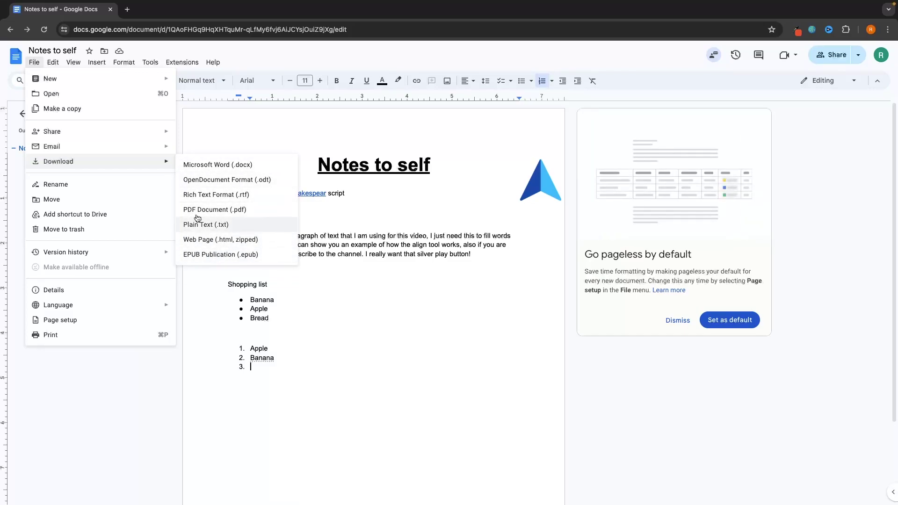
Try to rename the document as "rgrg".
left_click(54, 185)
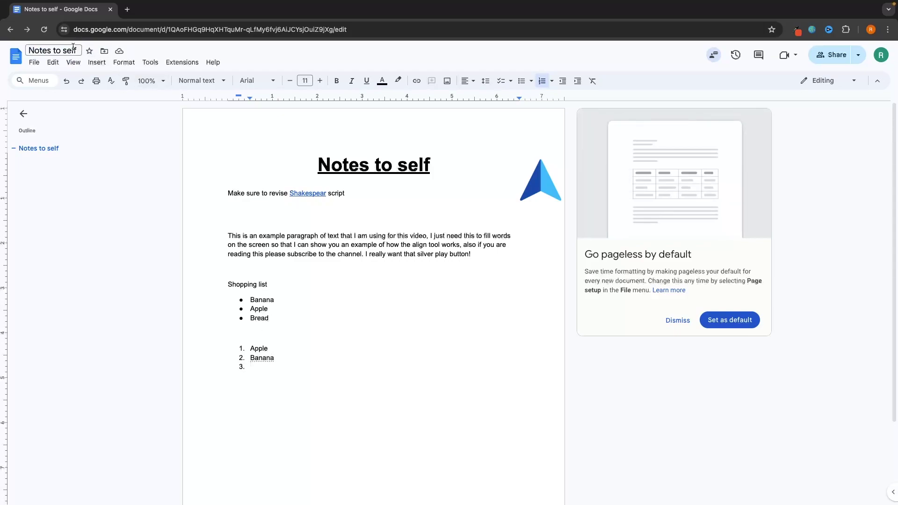
type("rgr")
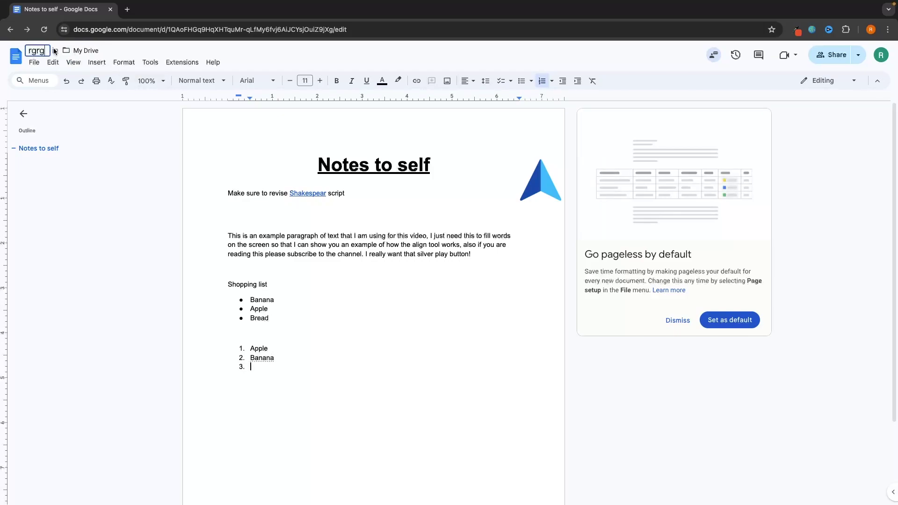
key("Escape")
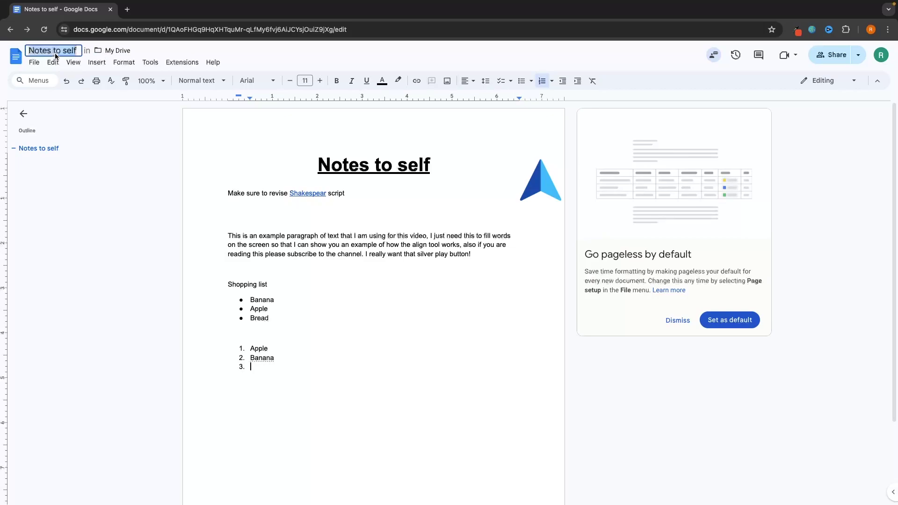
Set the document's language to Deutsch and place the text cursor on the empty line above "Shopping list".
left_click(34, 63)
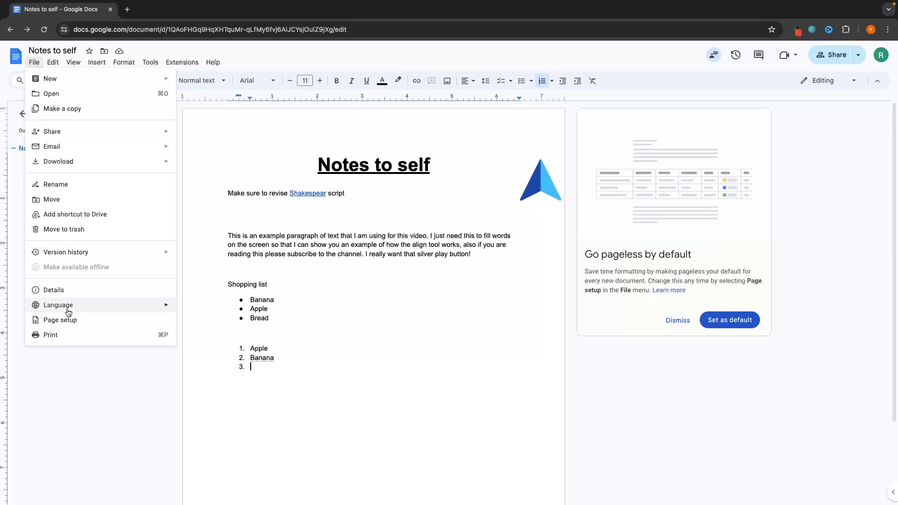
mouse_move(74, 310)
scroll(225, 364, "down", 4)
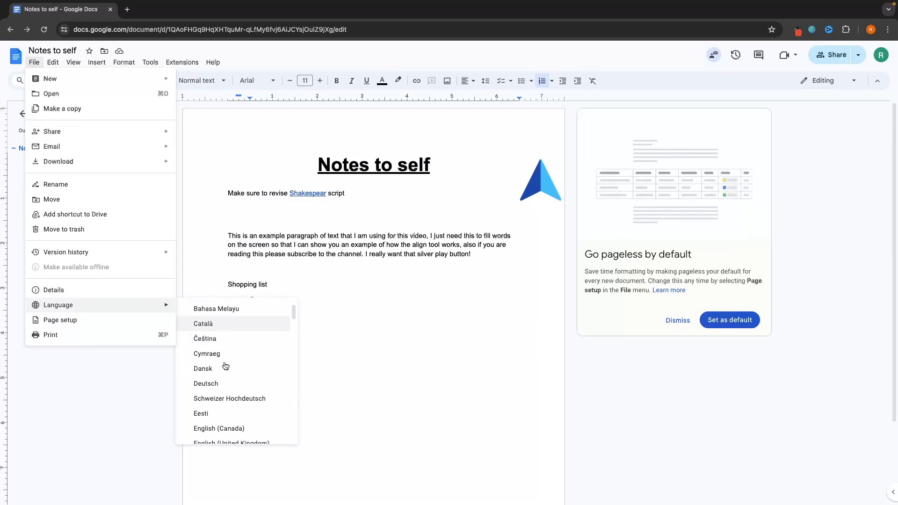
scroll(225, 365, "up", 2)
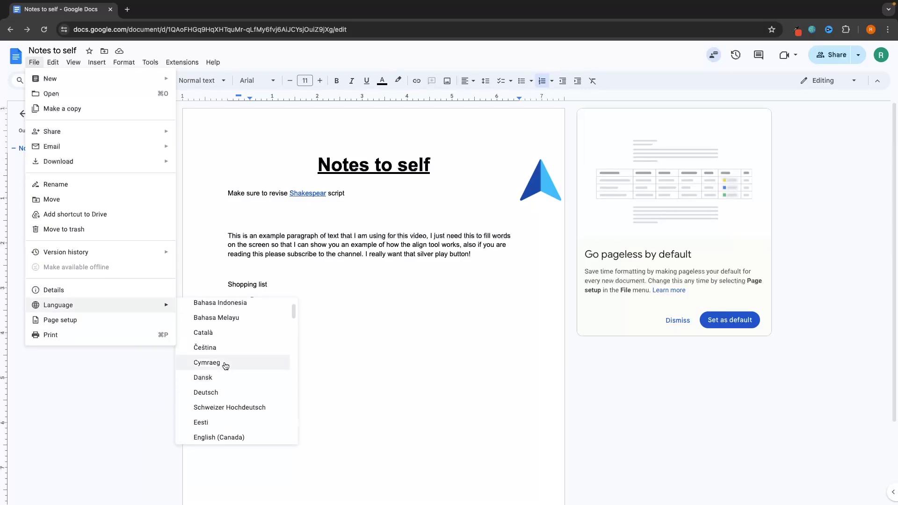
left_click(213, 394)
left_click(281, 269)
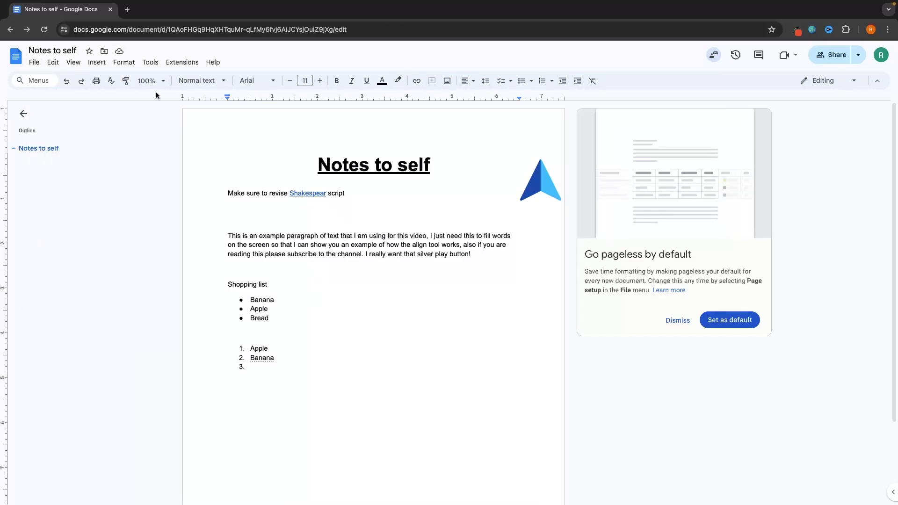
Look through the available document languages again and view the document's print preview without saving it.
left_click(34, 63)
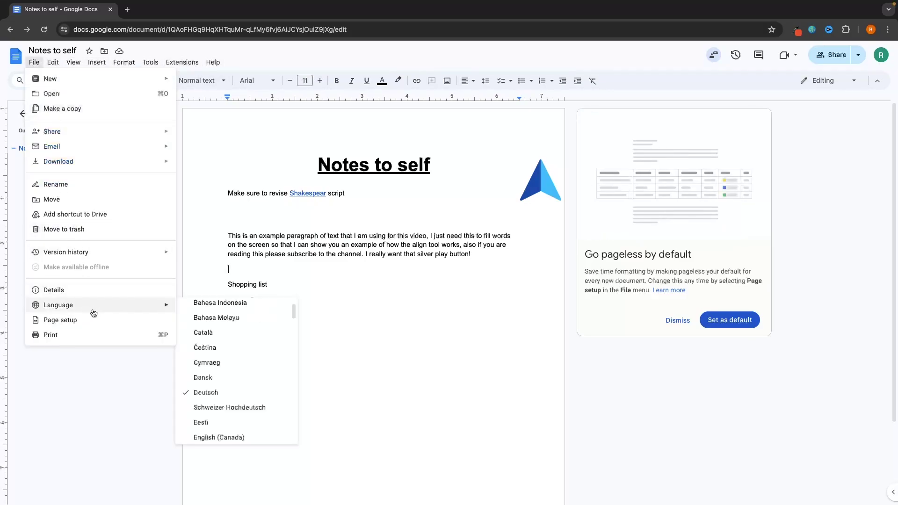
scroll(221, 374, "up", 2)
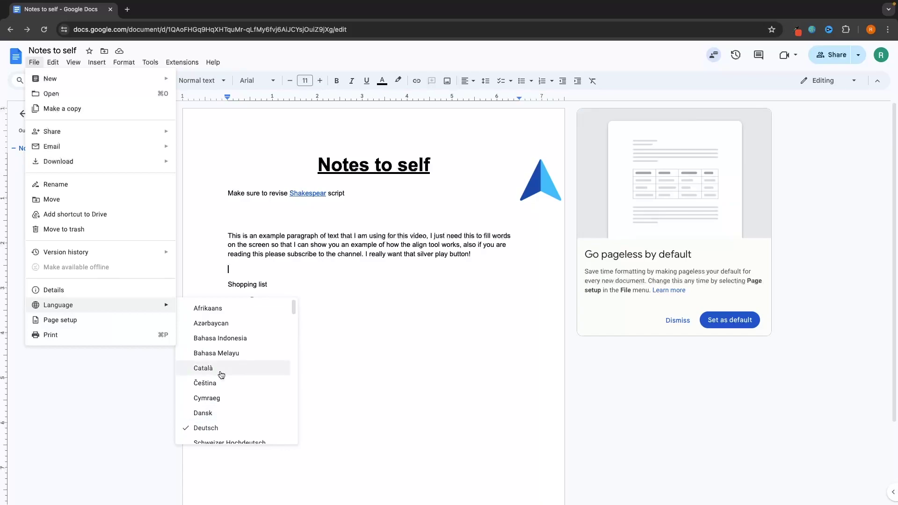
scroll(221, 374, "down", 4)
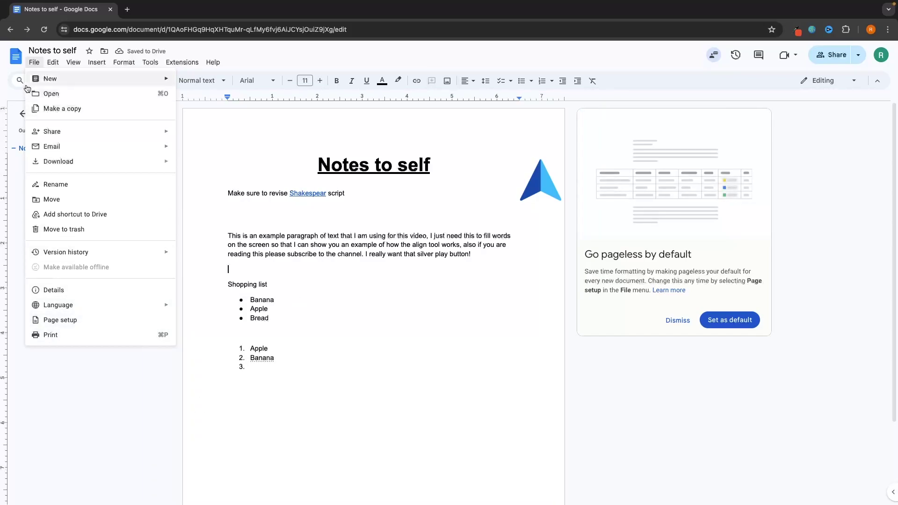
left_click(51, 335)
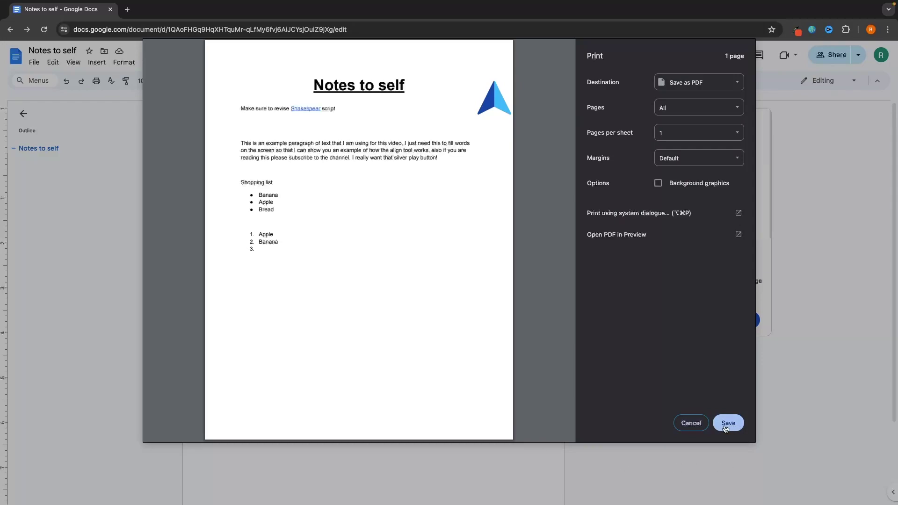
left_click(690, 425)
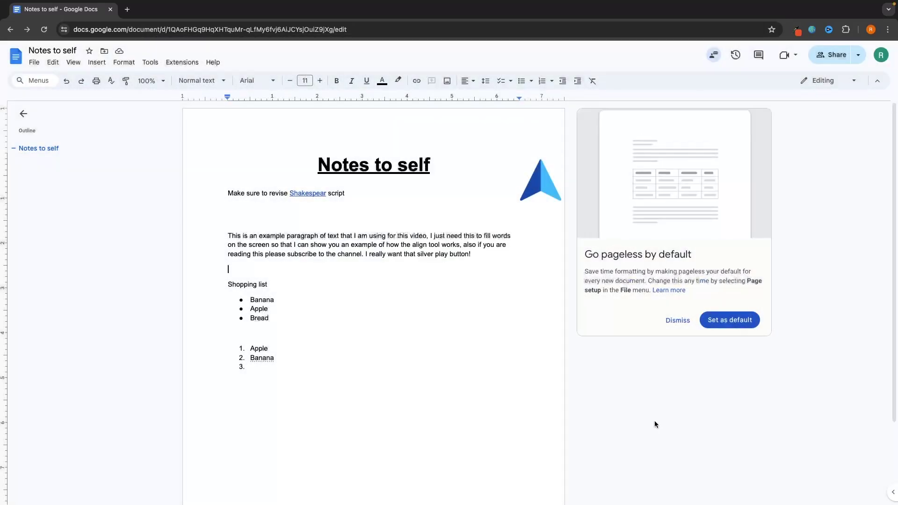
Try undoing the last edit and look over the undo, redo, copy and paste commands.
left_click(54, 63)
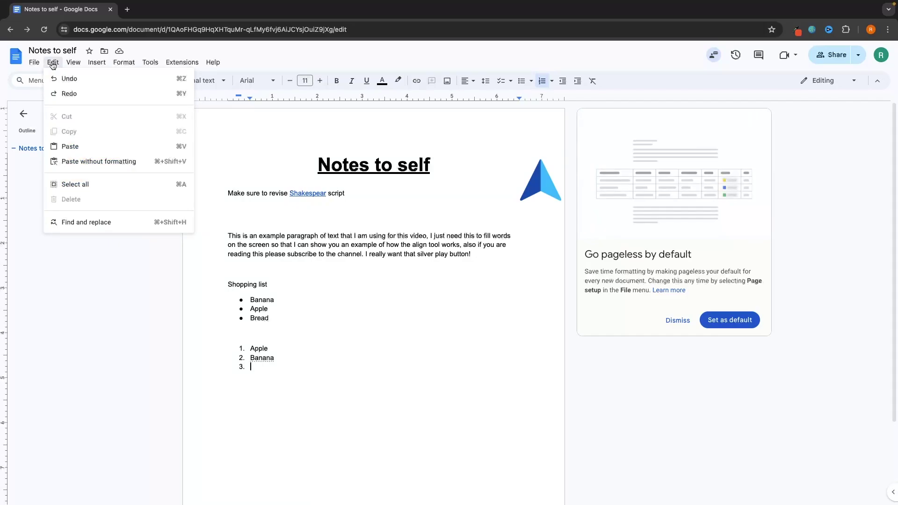
left_click(68, 82)
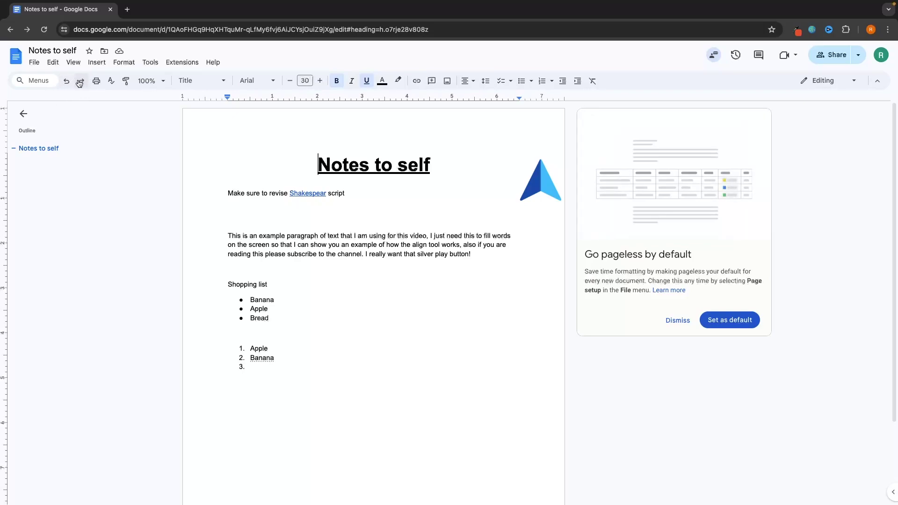
left_click(53, 62)
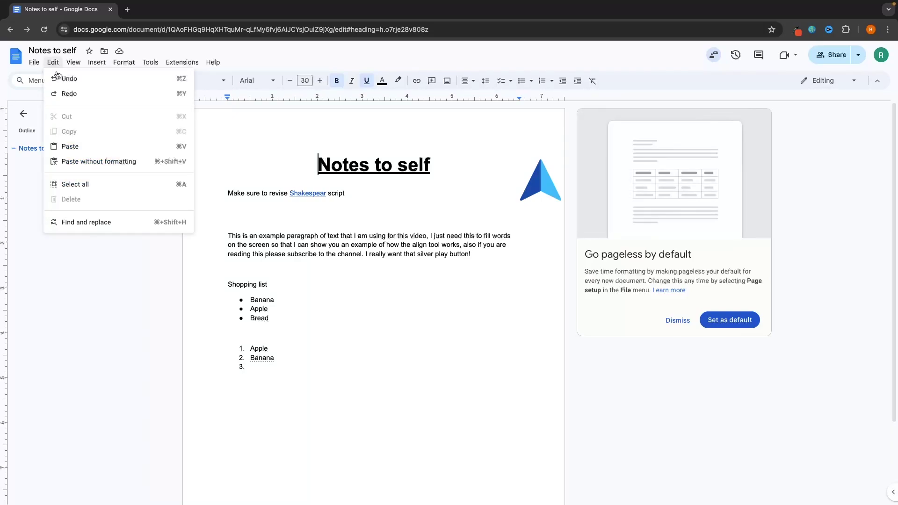
left_click(74, 62)
left_click(53, 62)
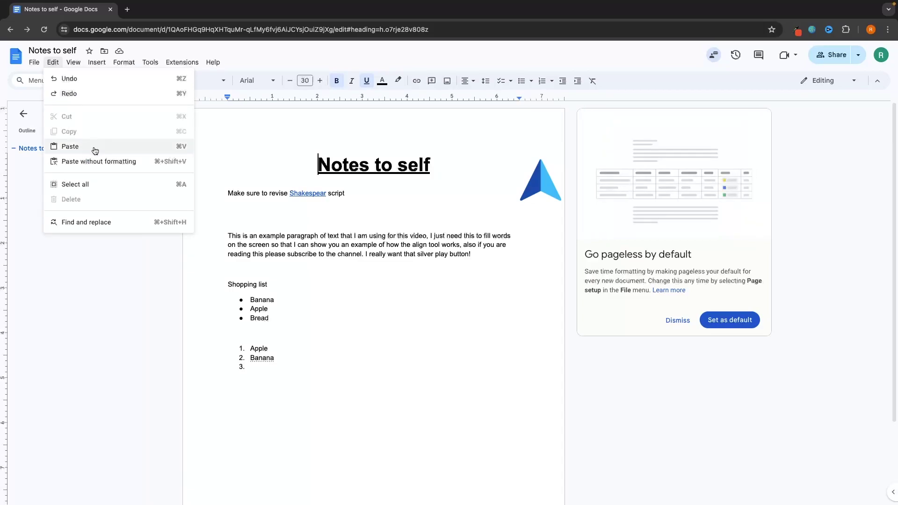
Switch to Wikipedia's William Shakespeare article and copy its opening paragraph.
left_click(149, 63)
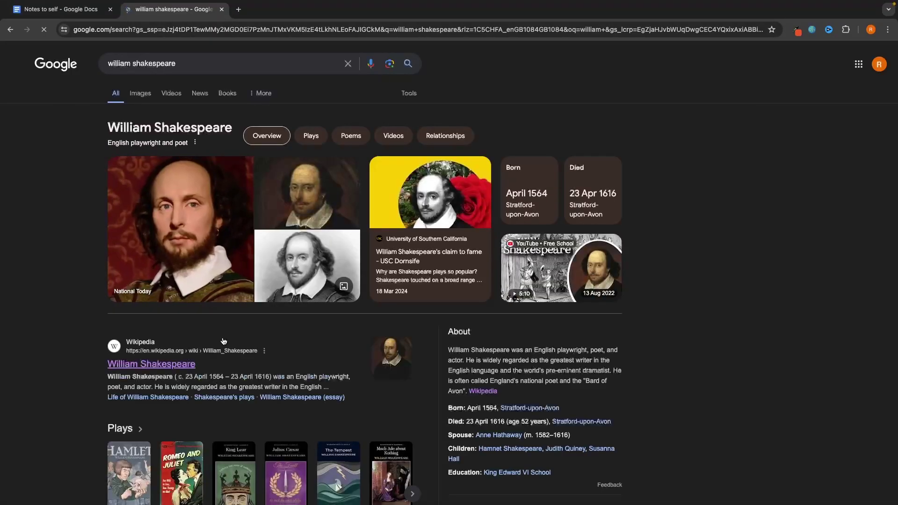
scroll(168, 322, "down", 1)
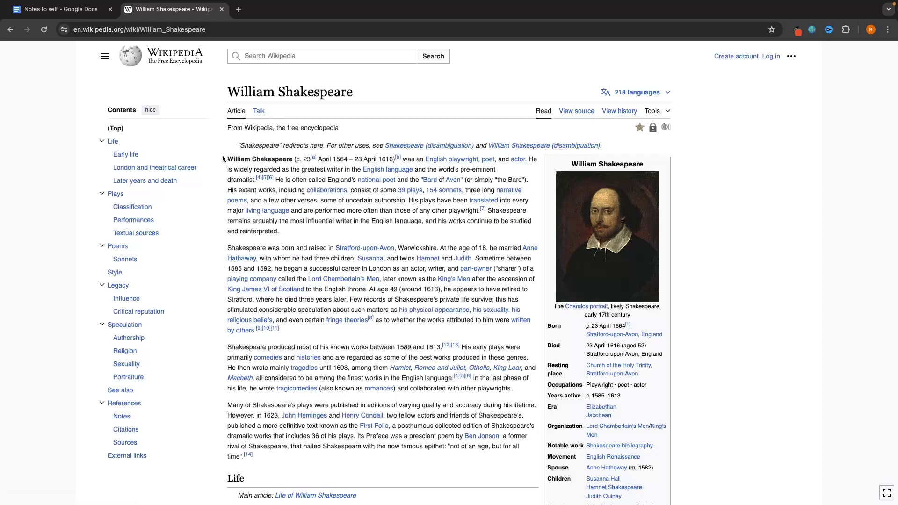
left_click_drag(223, 155, 322, 232)
right_click(322, 208)
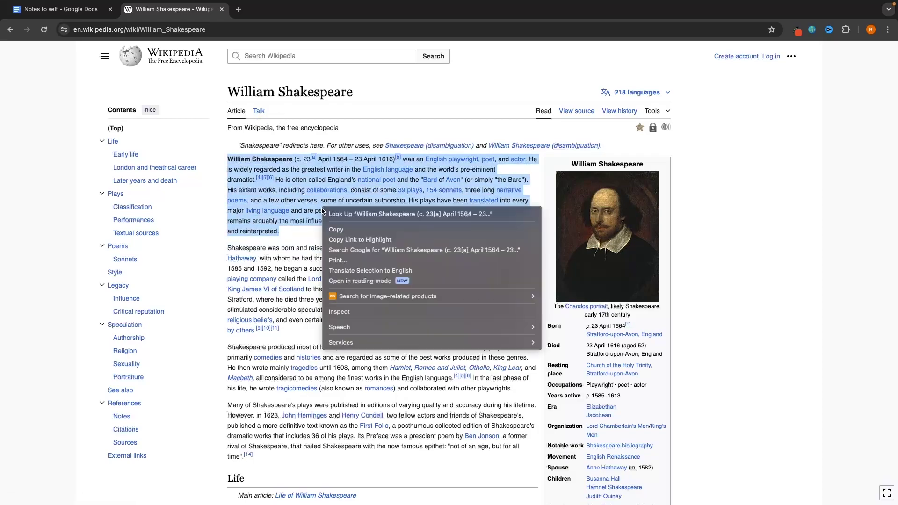
left_click(332, 228)
Return to the "Notes to self" document and paste the copied paragraph on a new line below the numbered list.
left_click(81, 12)
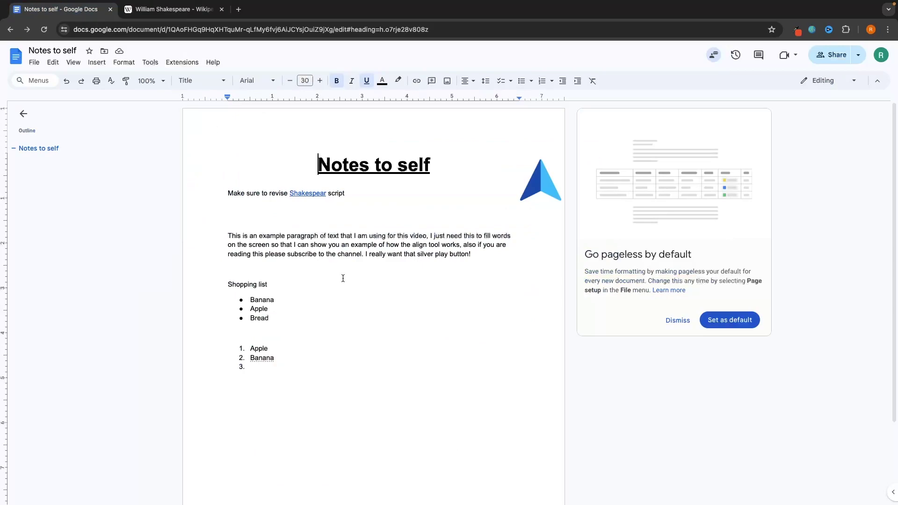
left_click(291, 381)
scroll(374, 281, "down", 2)
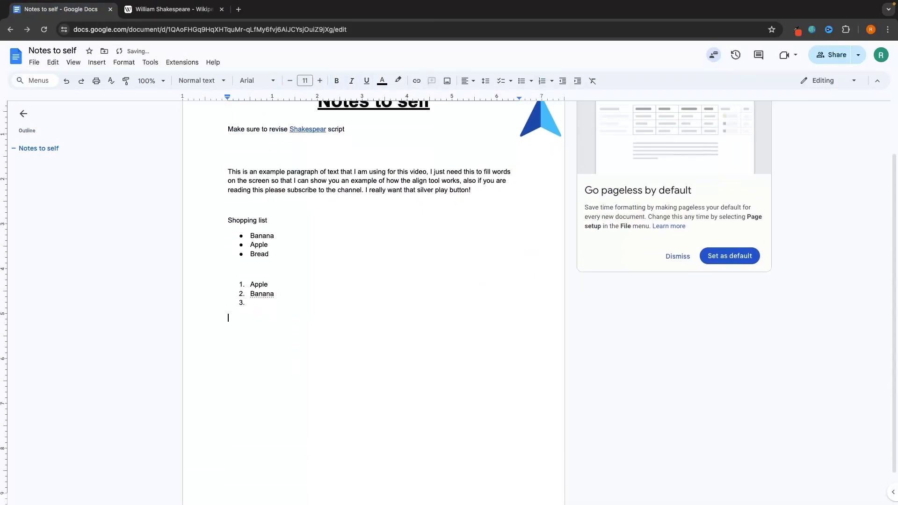
key("Return")
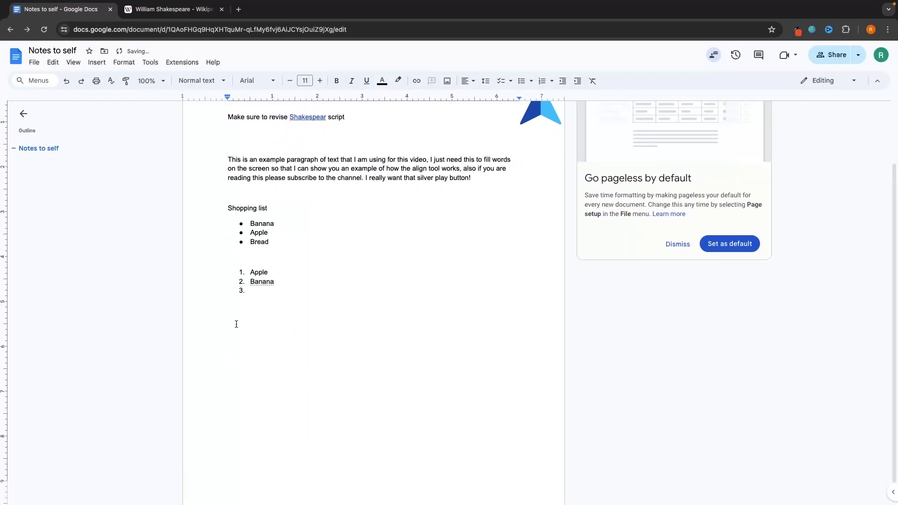
left_click(53, 62)
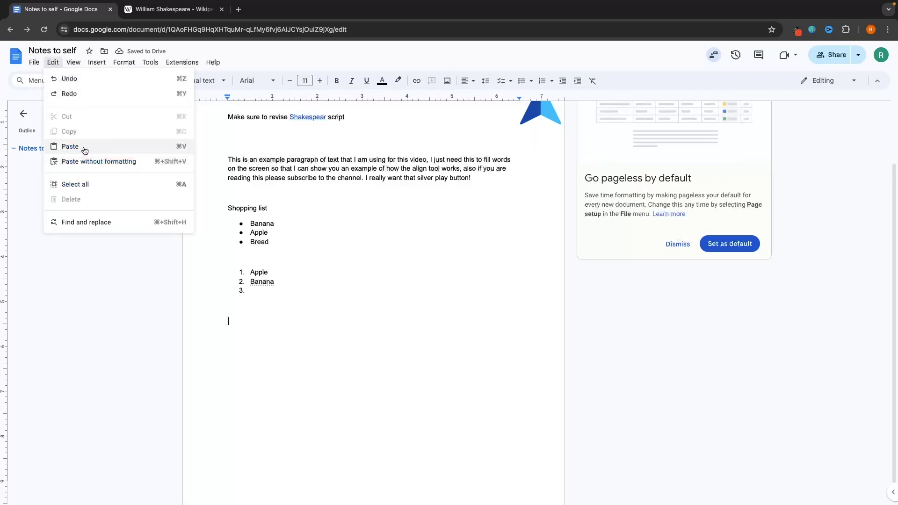
left_click(70, 152)
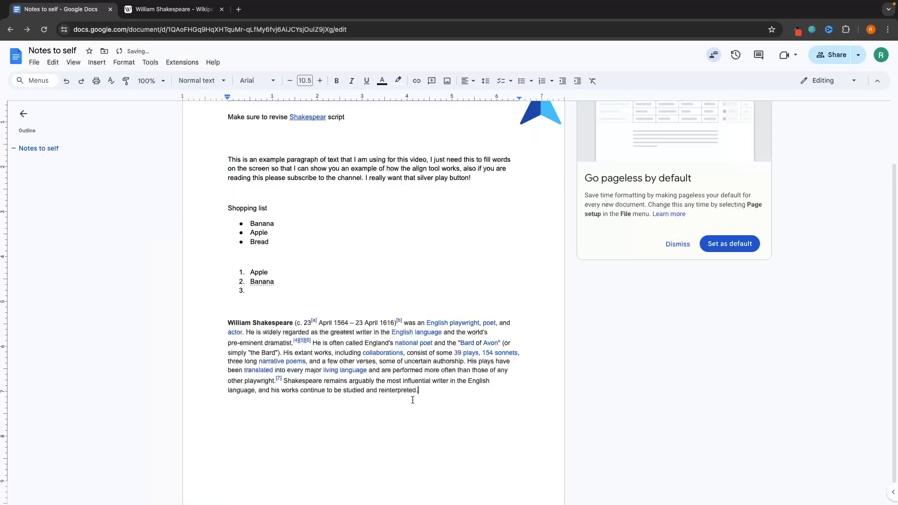
Copy the pasted Shakespeare paragraph below the numbered list and delete it from the document.
left_click_drag(411, 395, 208, 318)
key("ctrl+c")
key("BackSpace")
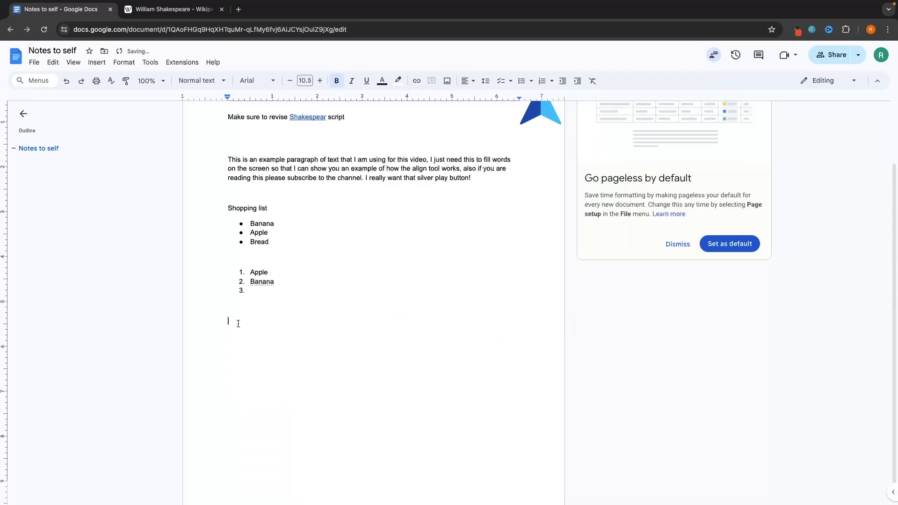
Paste the Shakespeare paragraph below the numbered list again and remove it.
left_click(34, 63)
mouse_move(51, 64)
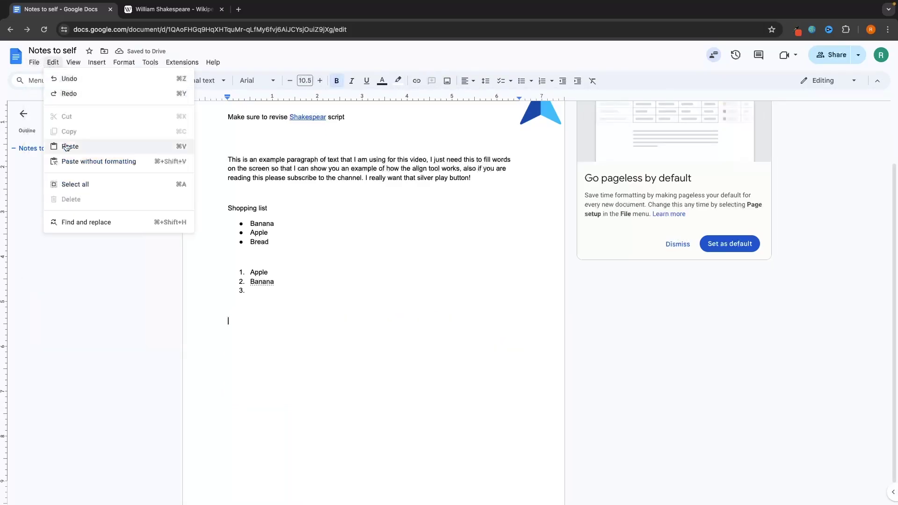
left_click(227, 321)
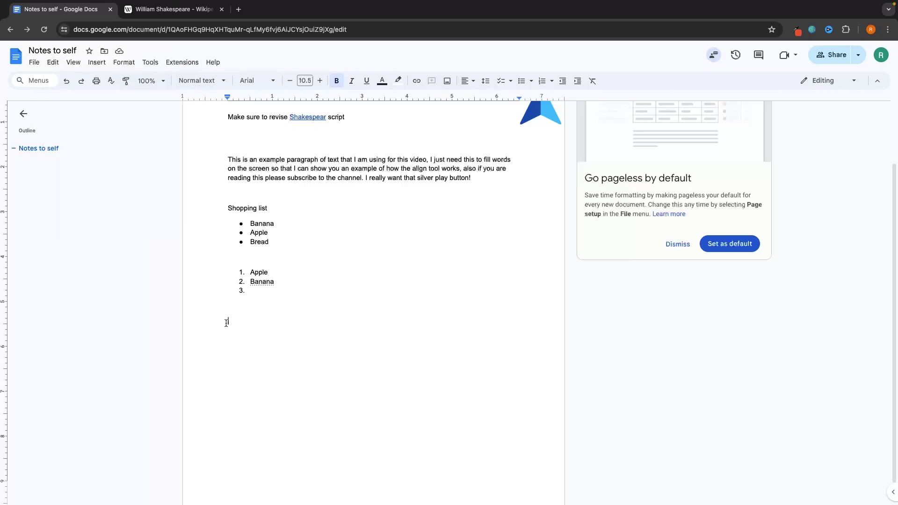
right_click(226, 323)
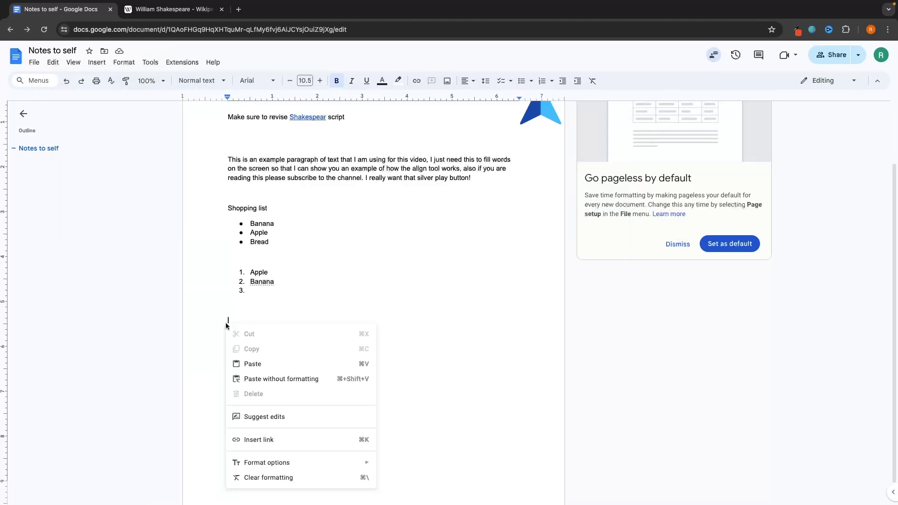
left_click(252, 363)
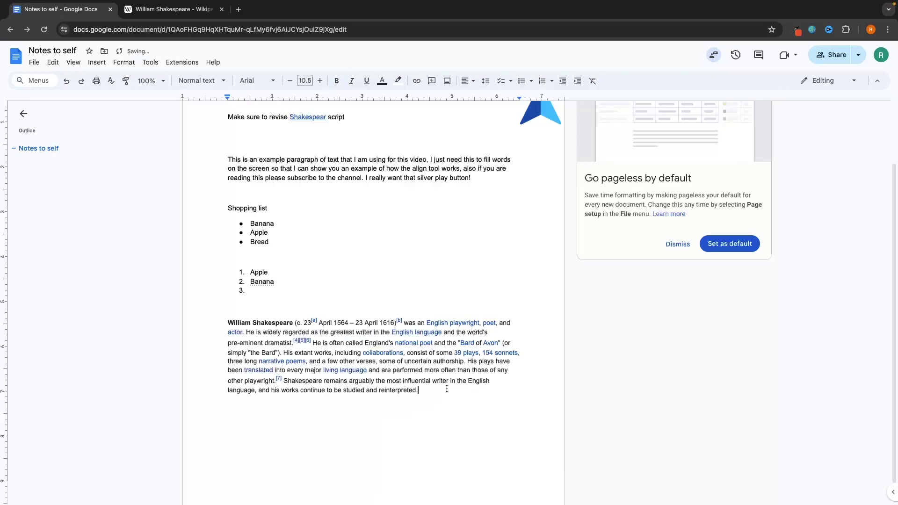
triple_click(245, 323)
key("BackSpace")
Switch the document to Viewing mode, search the page for "merlkgjgm" and close the search.
left_click(73, 62)
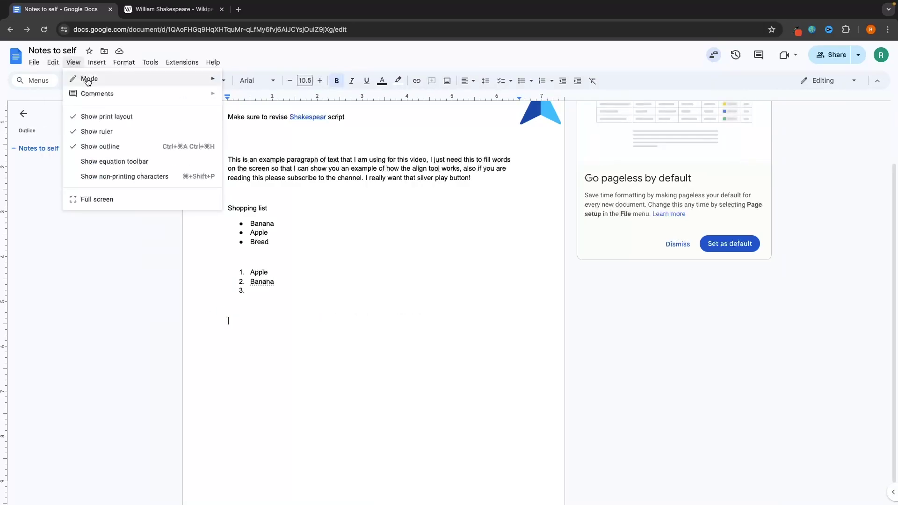
mouse_move(93, 79)
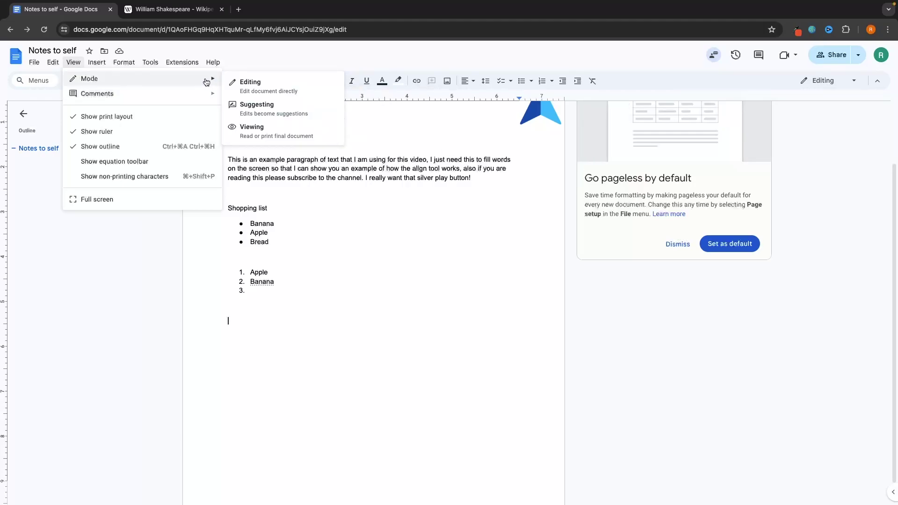
left_click(249, 138)
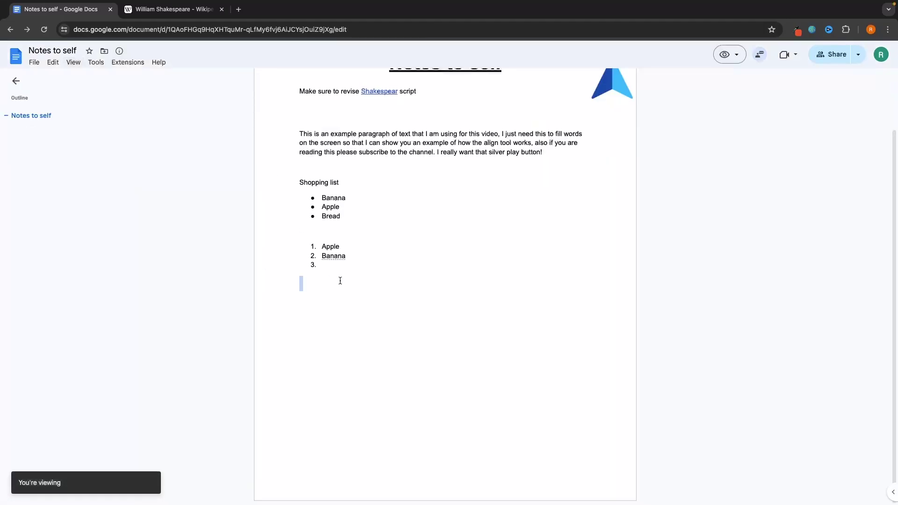
key("ctrl+f")
type("merlkgjgm")
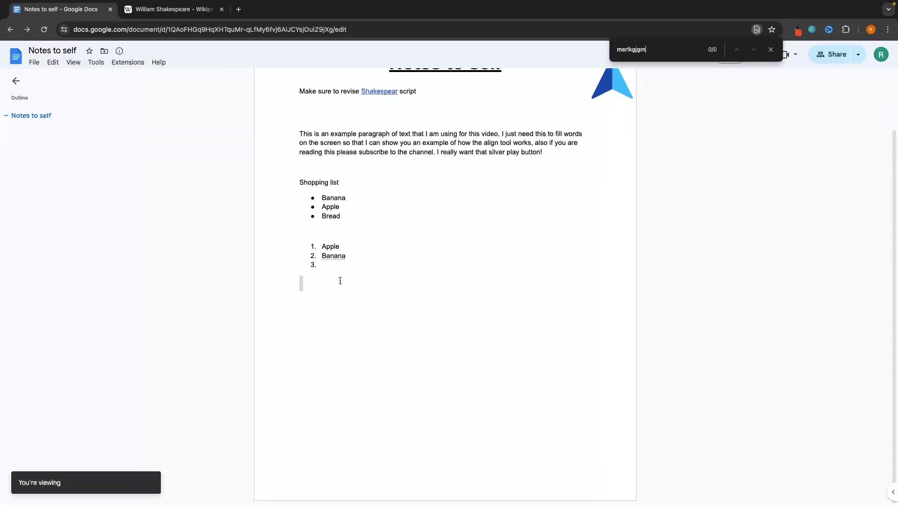
key("Escape")
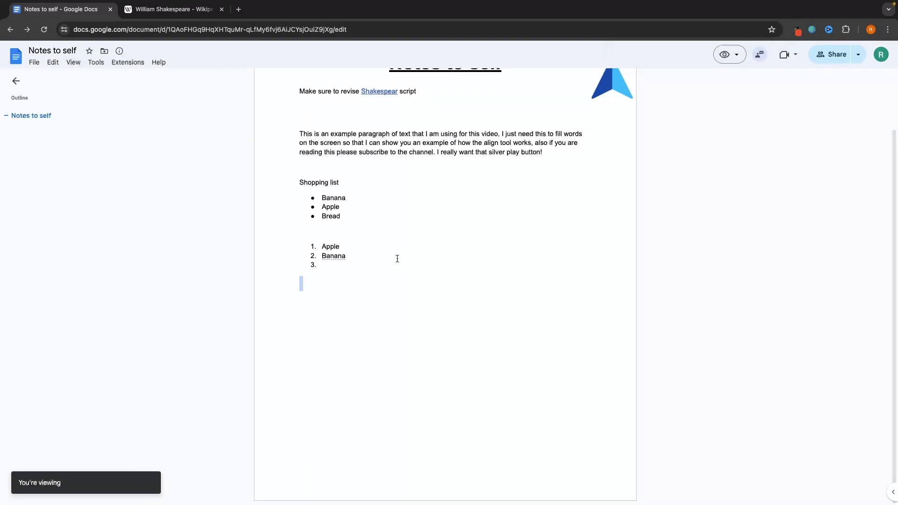
Switch the document back to Editing mode, enter "gtrh" below the numbered list and erase it.
left_click(56, 63)
mouse_move(70, 64)
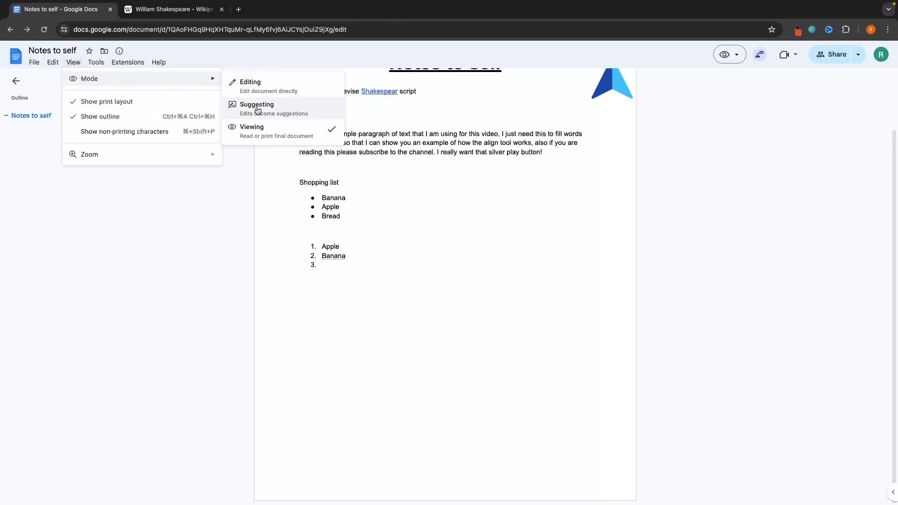
left_click(238, 86)
type("gtrh")
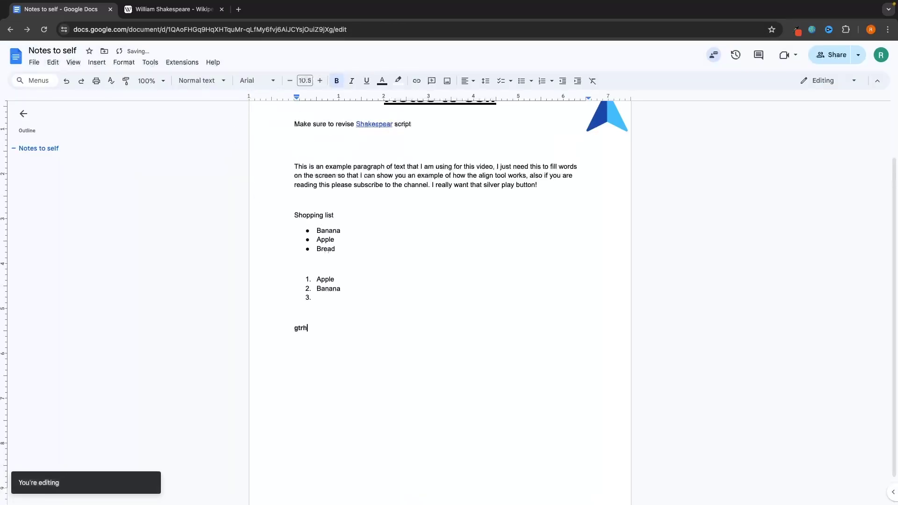
key("BackSpace")
key("BackSpace")
key("BackSpace")
key("BackSpace")
key("BackSpace")
Hide the ruler and turn off the print layout in the document view.
left_click(74, 62)
mouse_move(98, 101)
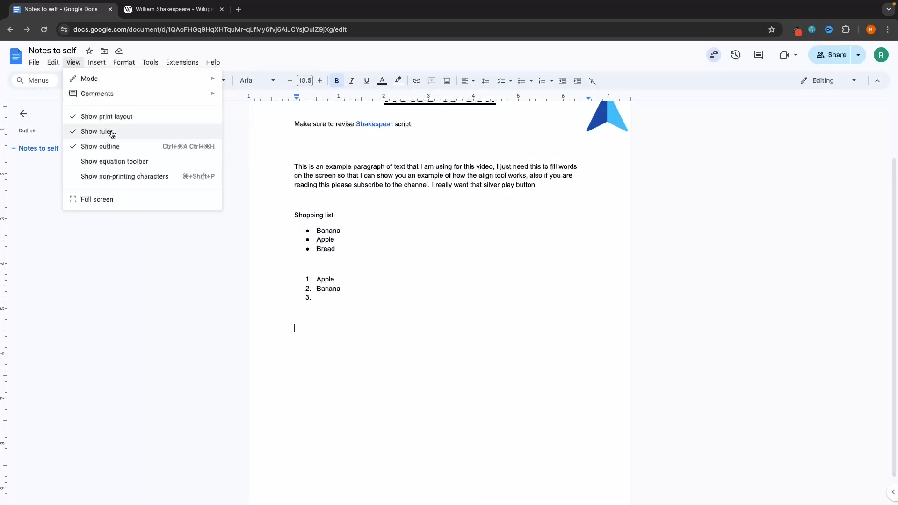
right_click(347, 100)
left_click(245, 96)
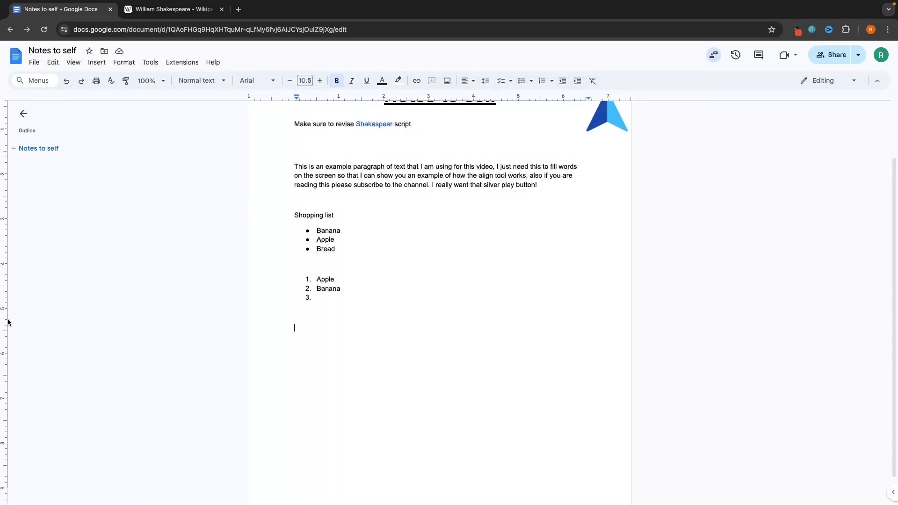
left_click(73, 62)
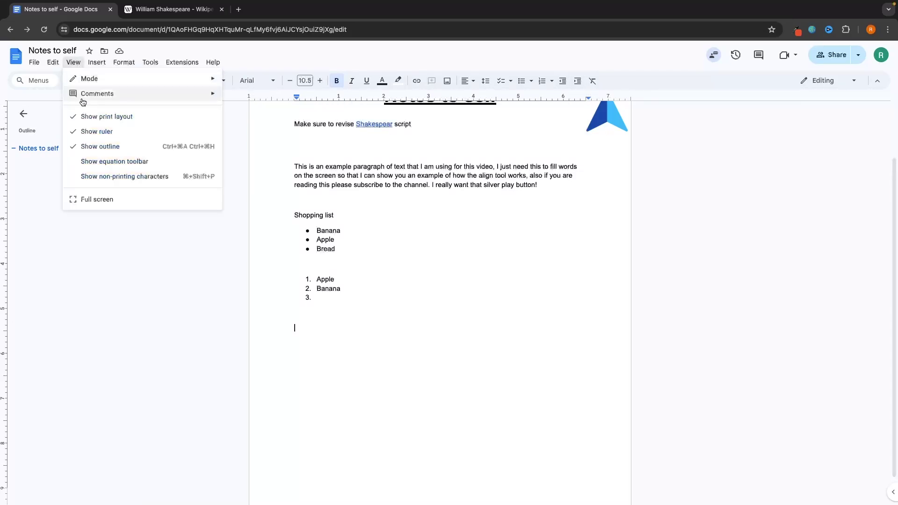
left_click(104, 134)
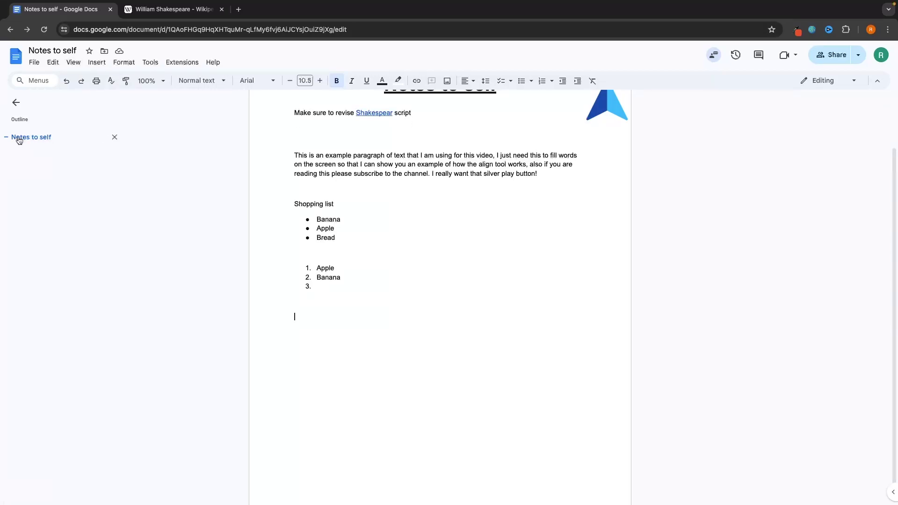
left_click(76, 63)
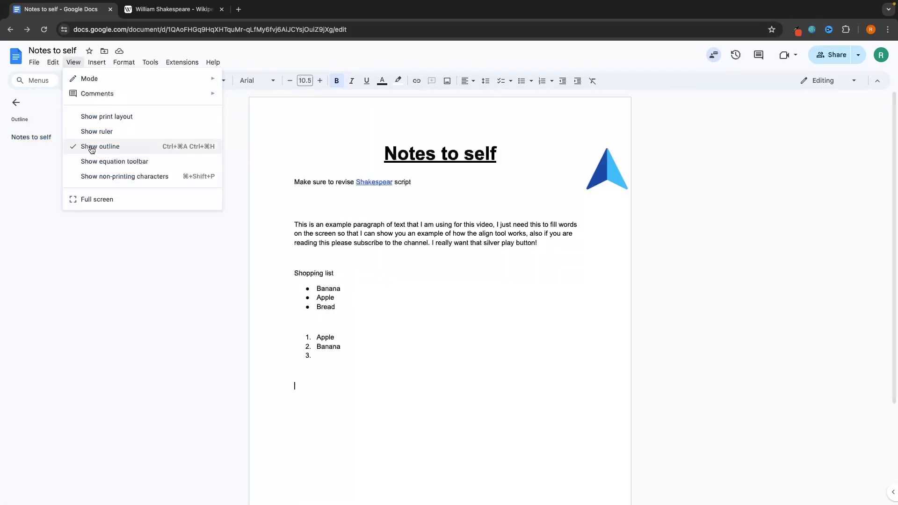
left_click(13, 127)
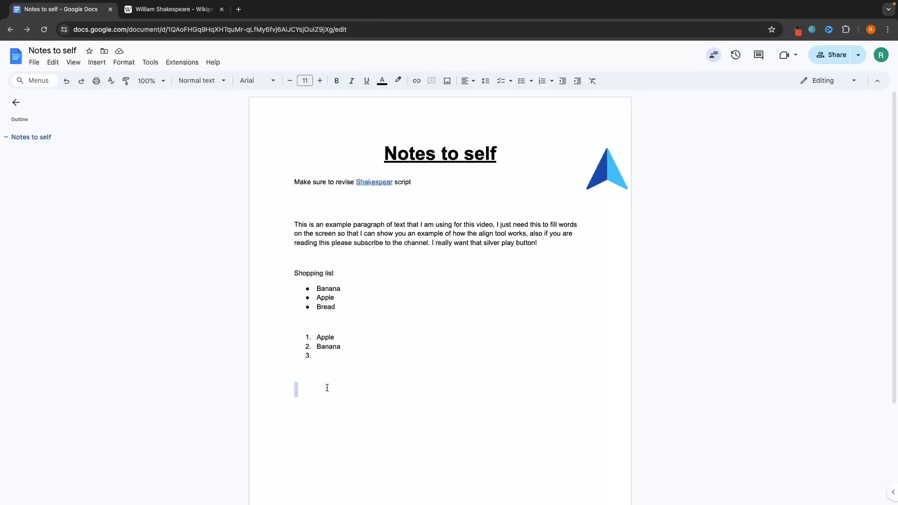
Write "Part 2" on the empty line below the numbered list and apply the Title style to it.
type("p")
key("BackSpace")
key("BackSpace")
left_click_drag(312, 388, 282, 384)
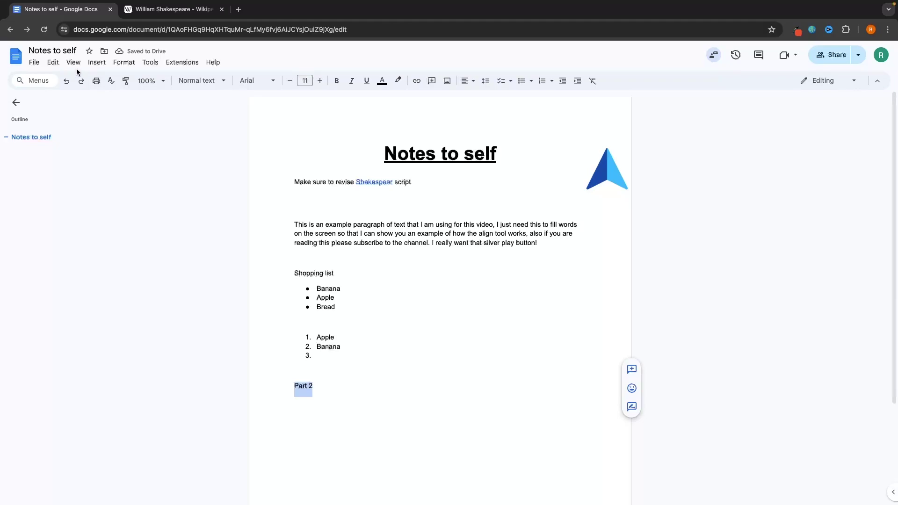
left_click(201, 81)
left_click(198, 138)
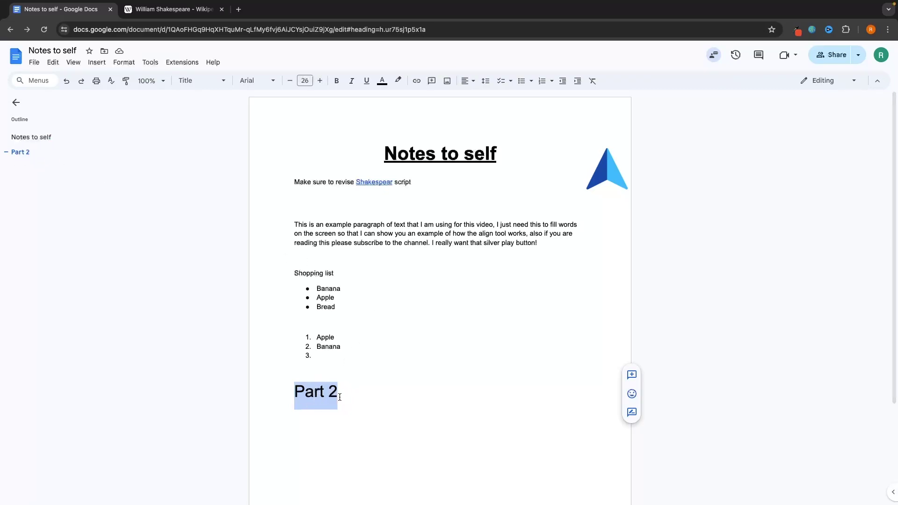
Jump back and forth between the "Notes to self" and "Part 2" headings using the document outline.
left_click(36, 138)
left_click(28, 151)
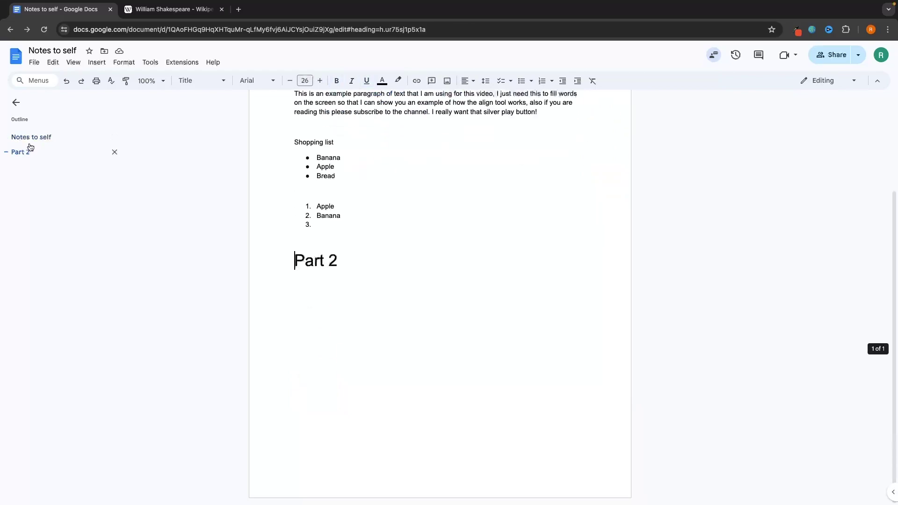
left_click(30, 143)
left_click(26, 153)
left_click(35, 143)
left_click(29, 154)
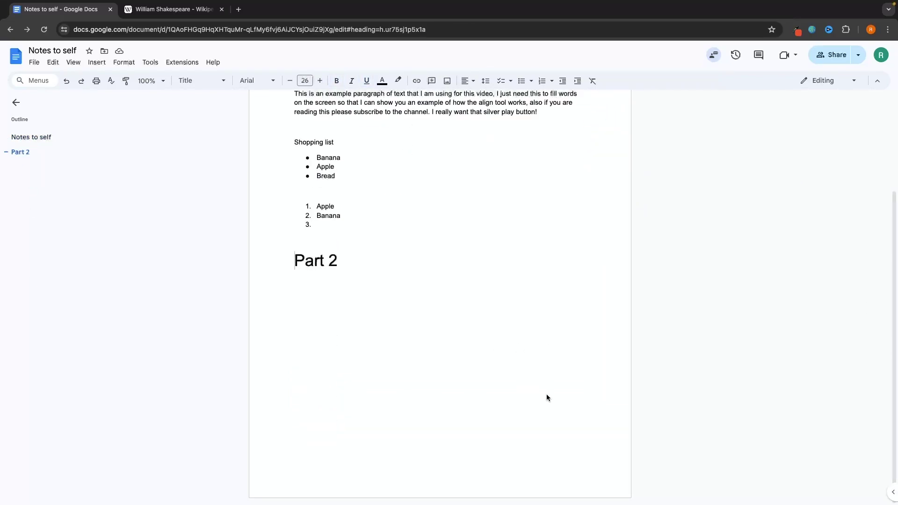
scroll(547, 394, "up", 5)
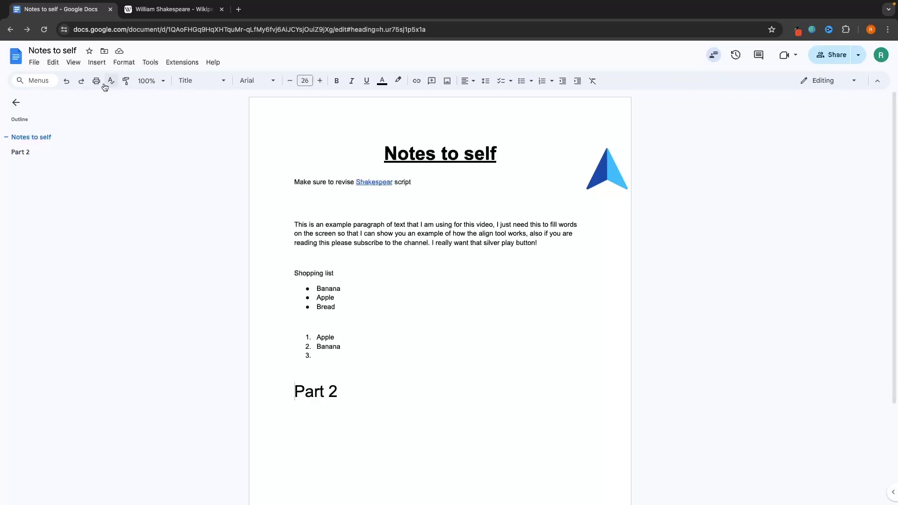
Hide the document outline.
left_click(73, 62)
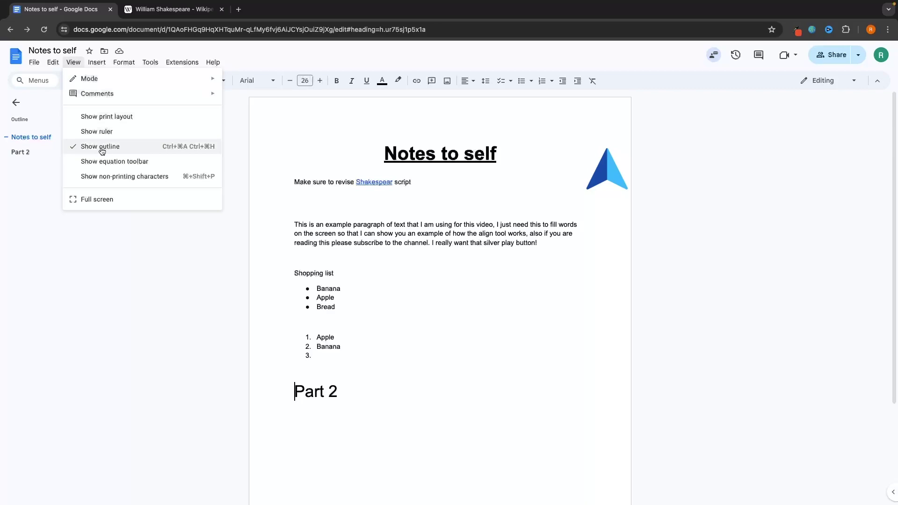
left_click(99, 147)
Show the equation toolbar and hide it again.
left_click(74, 63)
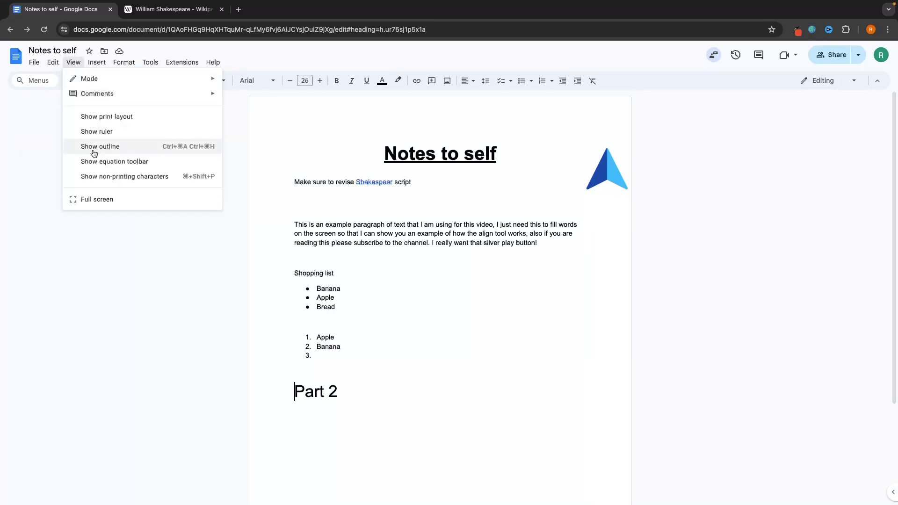
left_click(95, 161)
left_click(73, 62)
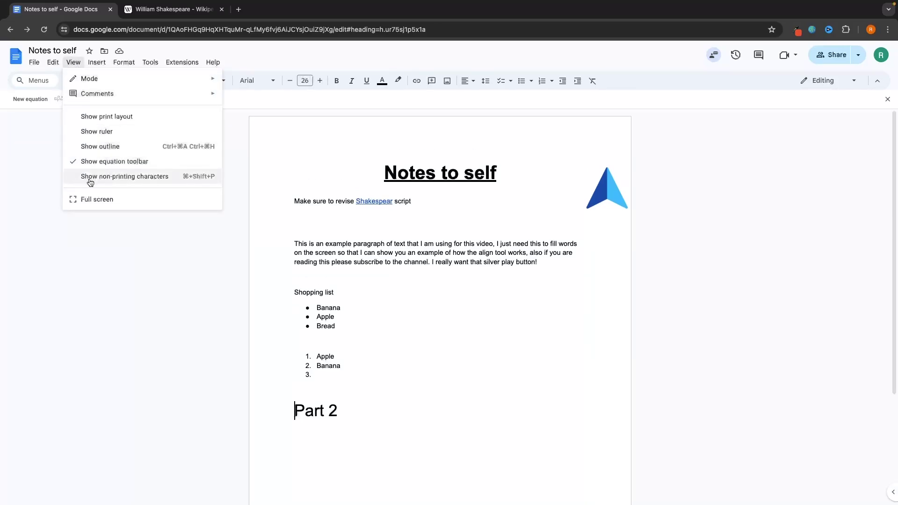
left_click(96, 163)
Show the ruler around the document page.
left_click(73, 62)
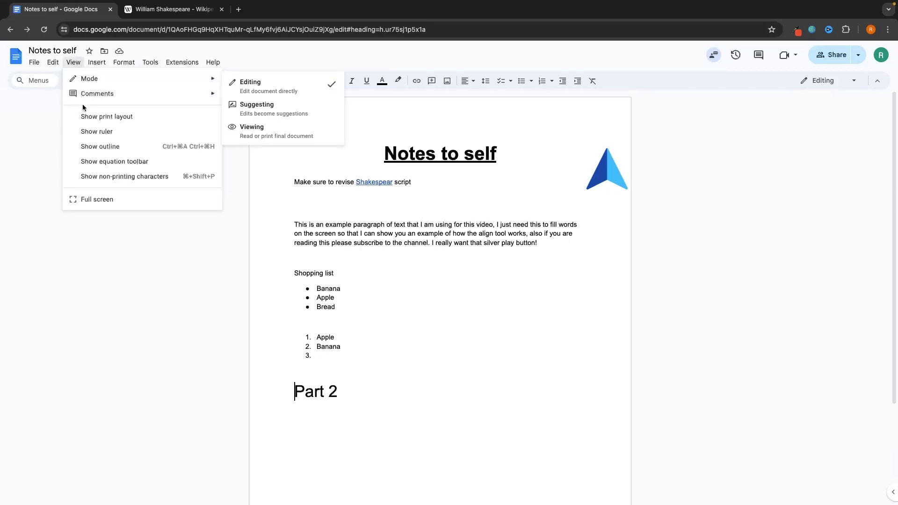
left_click(87, 126)
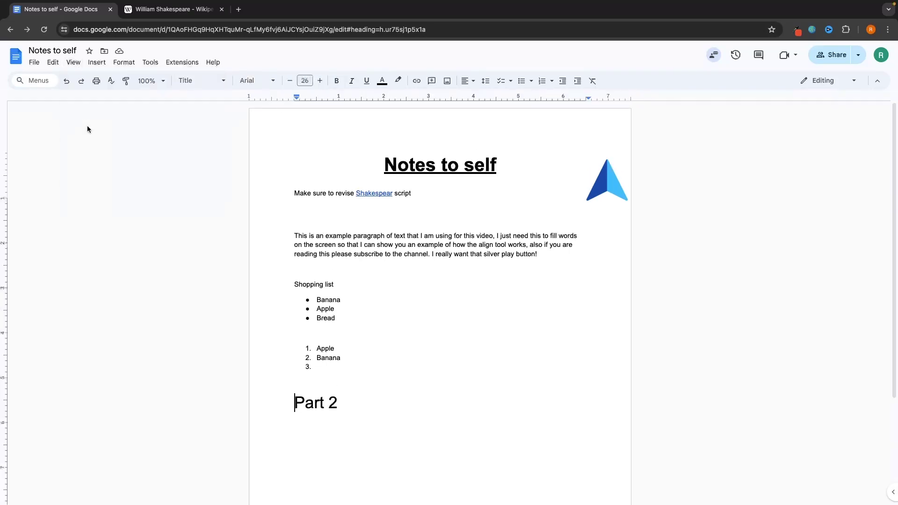
Insert a 5 x 5 table on a new line below the "Part 2" heading.
left_click(97, 62)
mouse_move(106, 80)
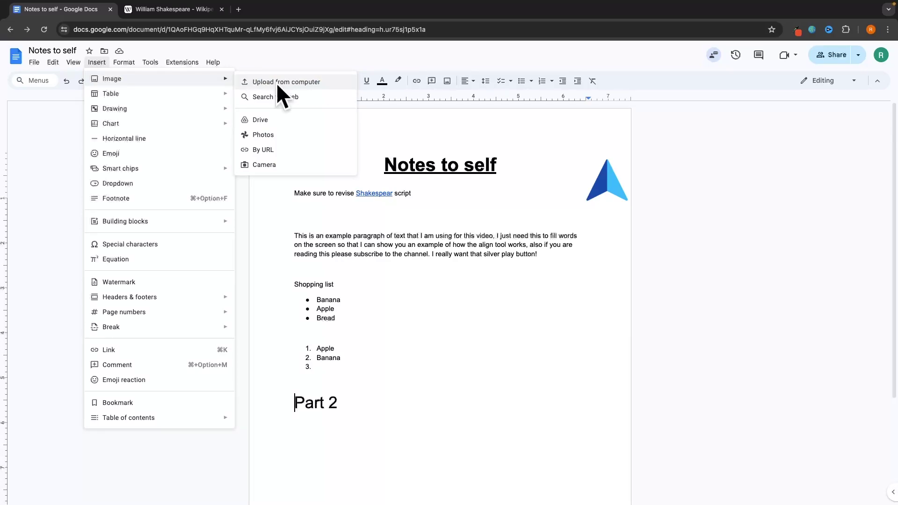
mouse_move(179, 95)
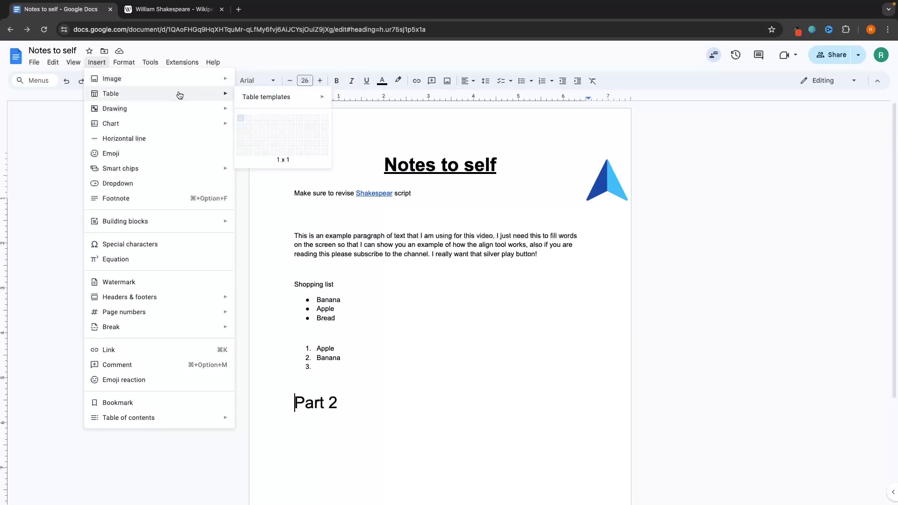
left_click(348, 433)
key("Return")
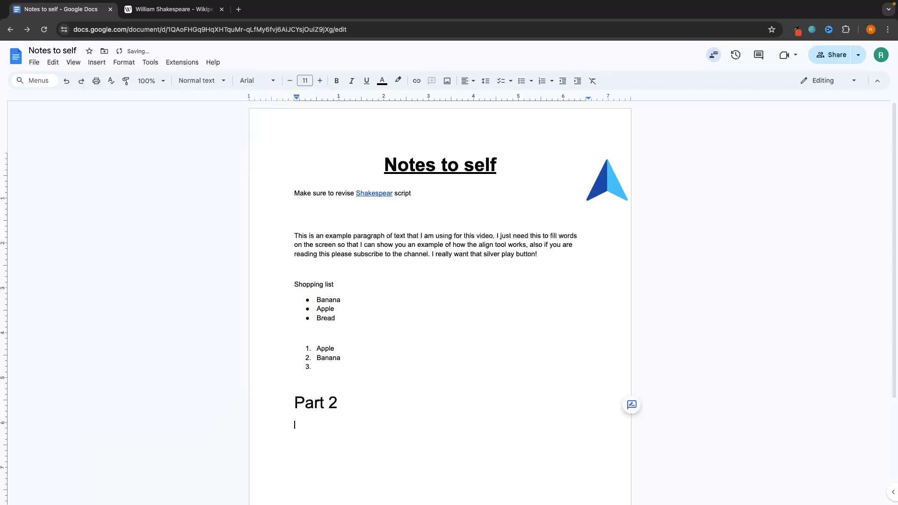
scroll(349, 421, "down", 3)
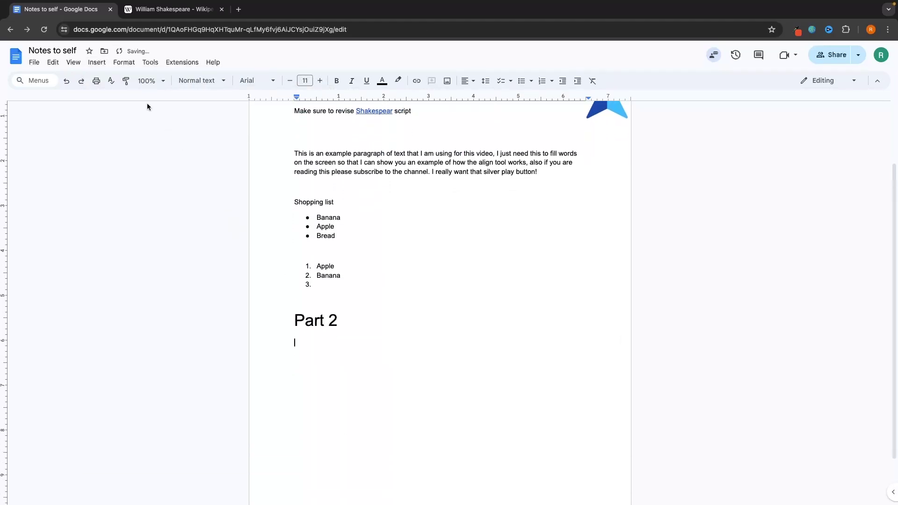
left_click(97, 63)
mouse_move(94, 96)
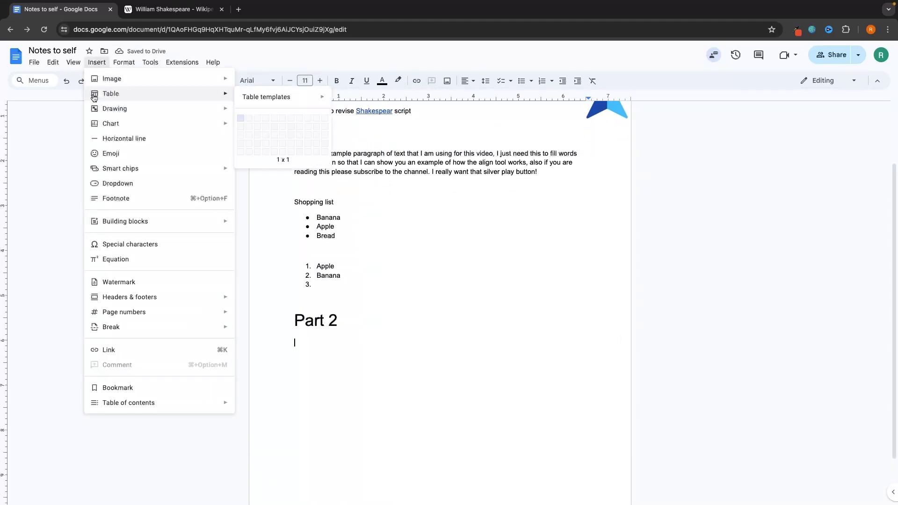
left_click(275, 152)
scroll(496, 313, "down", 2)
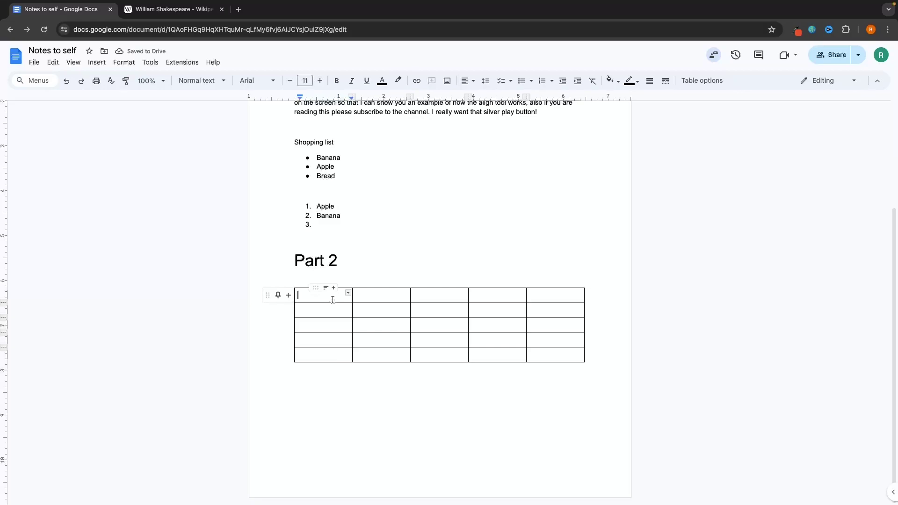
Fill the first table row with "FRJGIR", "TGHg" and "grgerger", and write "gregreg" in the second row's second cell.
type("FRJGIR")
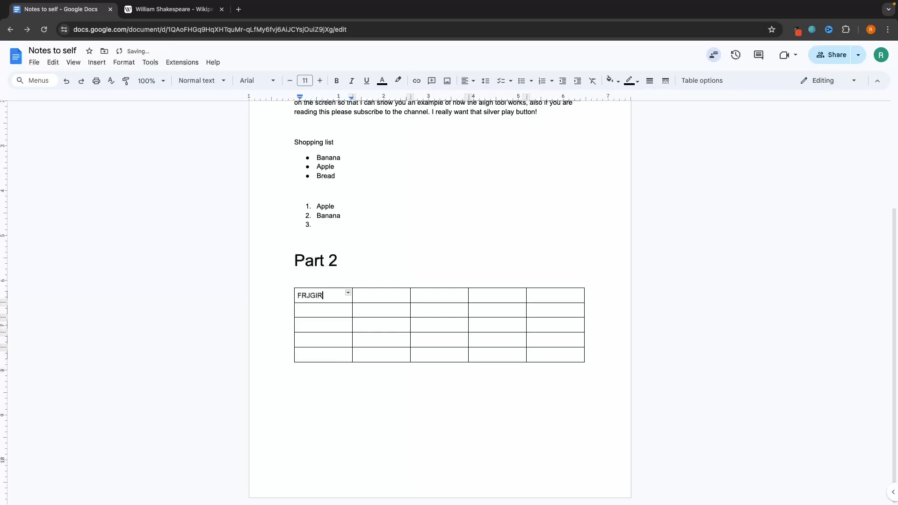
left_click(384, 293)
type("TGHg")
left_click(381, 307)
type("gregreg")
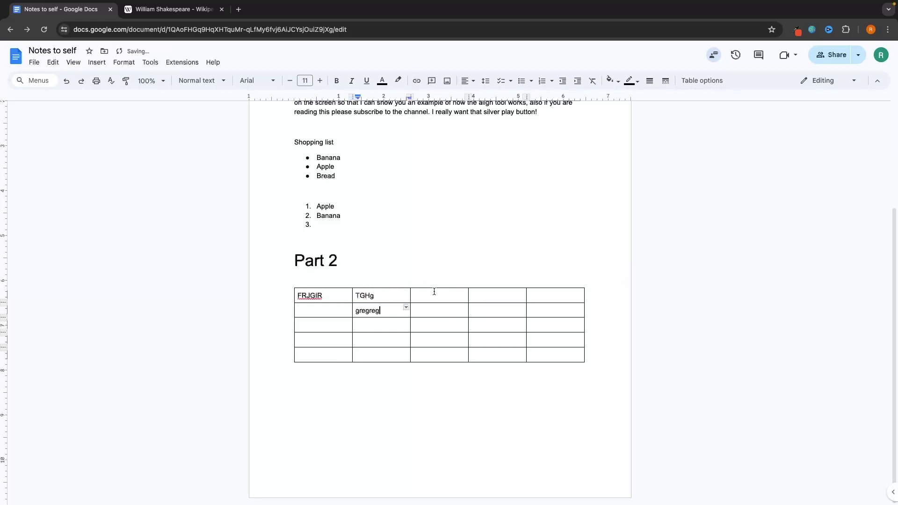
left_click(455, 293)
type("grgerger")
Make the "TGHg" text in the table bold, underlined and orange.
left_click_drag(390, 294, 370, 297)
left_click(336, 81)
left_click(367, 81)
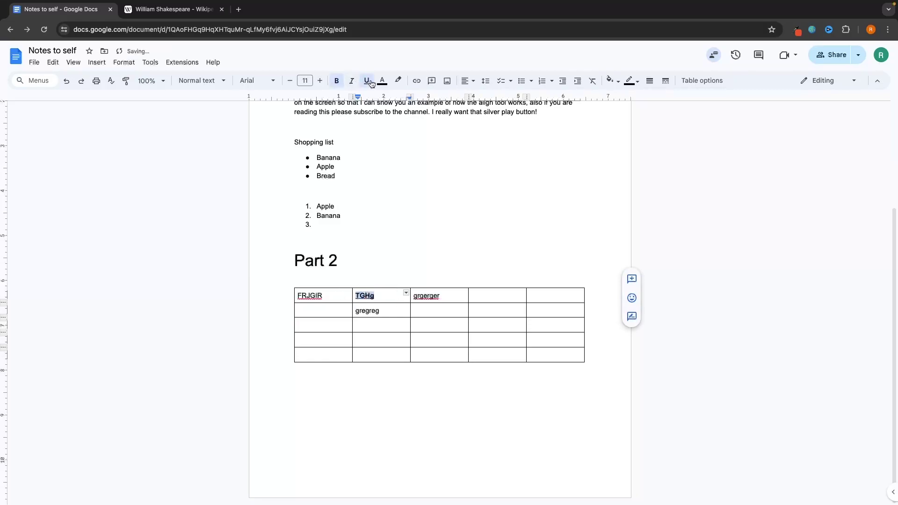
left_click(382, 80)
left_click(405, 110)
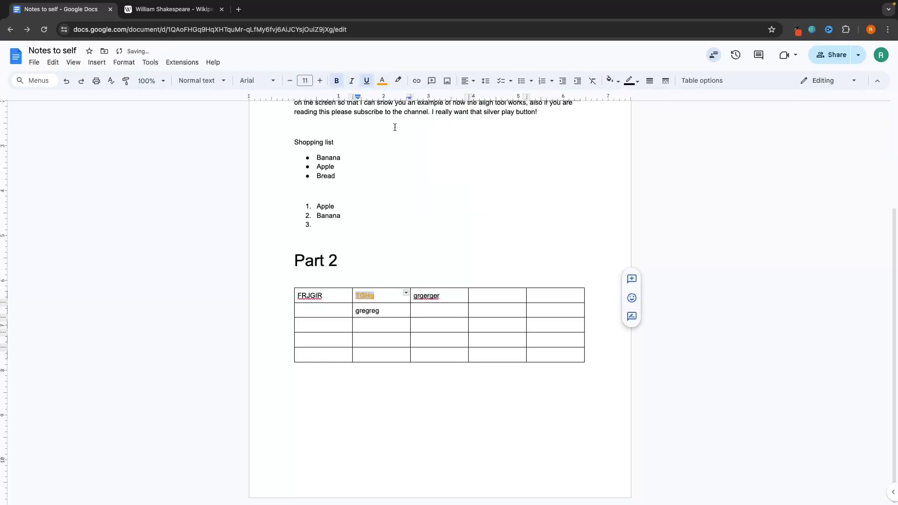
left_click(390, 301)
Start a new drawing on a line below the table.
left_click(97, 62)
mouse_move(160, 110)
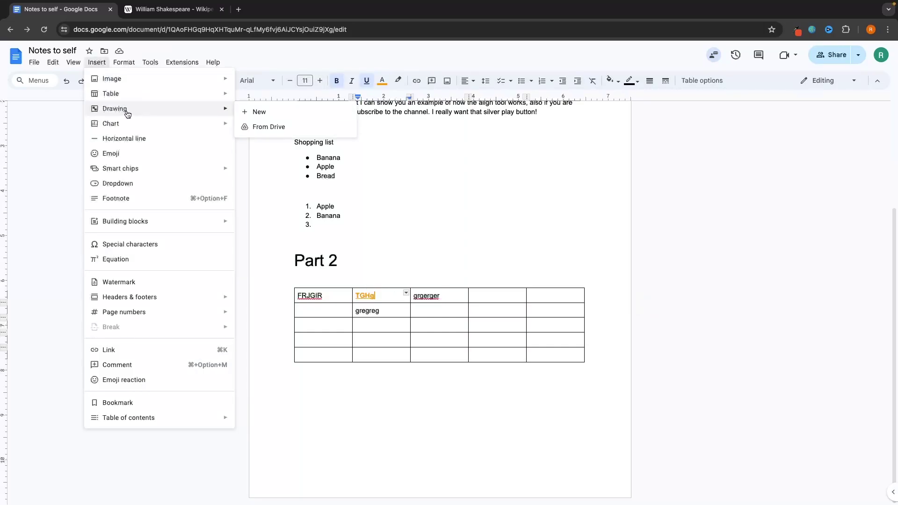
left_click(357, 402)
key("Return")
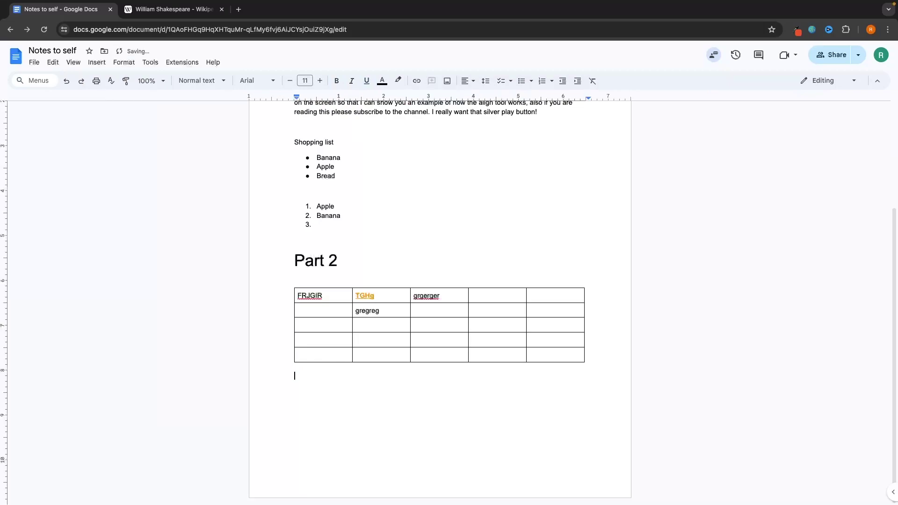
left_click(97, 62)
mouse_move(116, 110)
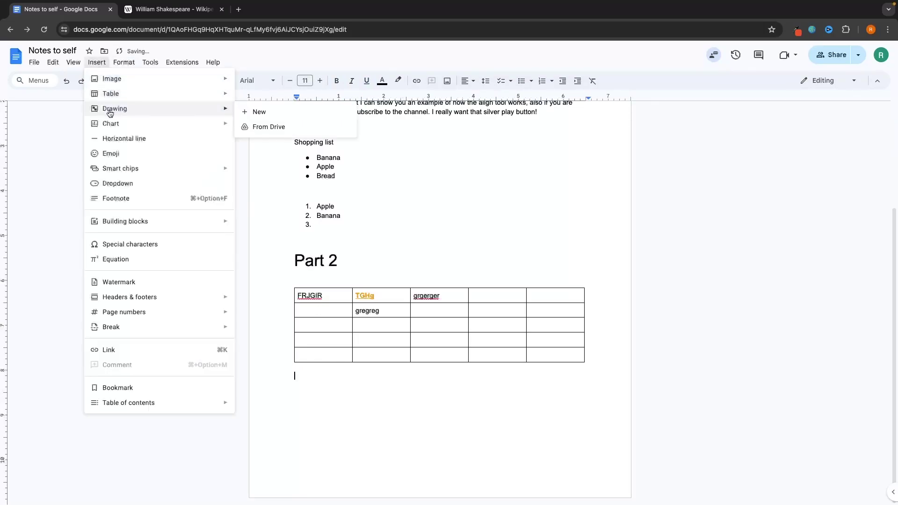
left_click(253, 112)
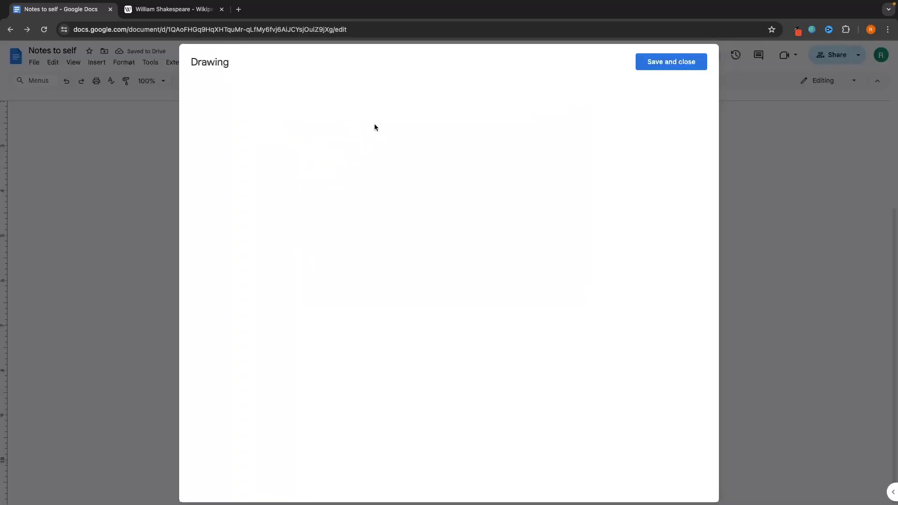
Draw a smiley face shape about 5 inches wide and move it slightly to the left on the canvas.
left_click(313, 92)
mouse_move(348, 110)
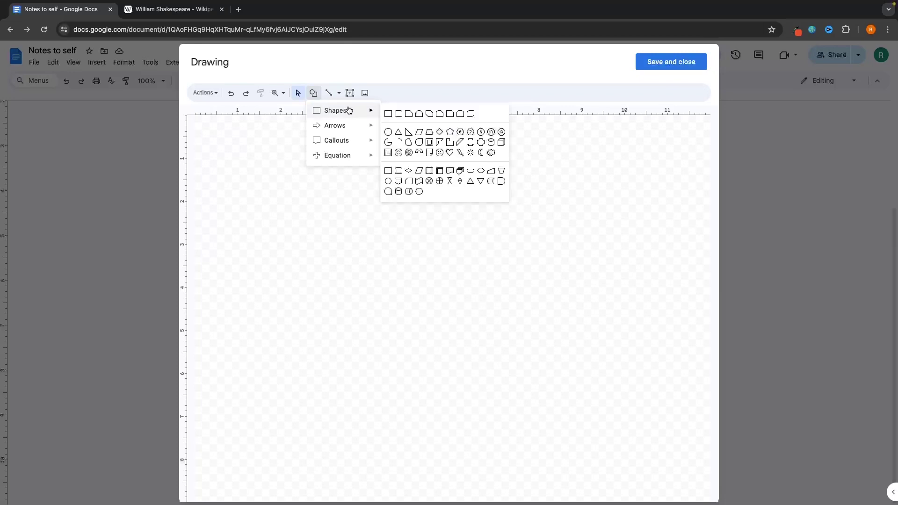
left_click(440, 153)
left_click_drag(348, 178, 571, 397)
left_click_drag(522, 255, 496, 252)
Fill the smiley face with solid orange and save the drawing into the document.
left_click(383, 94)
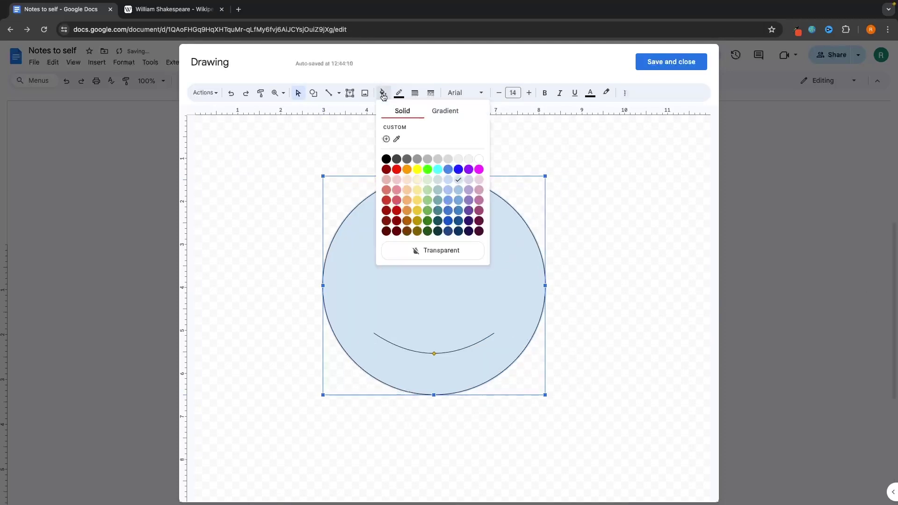
left_click(408, 173)
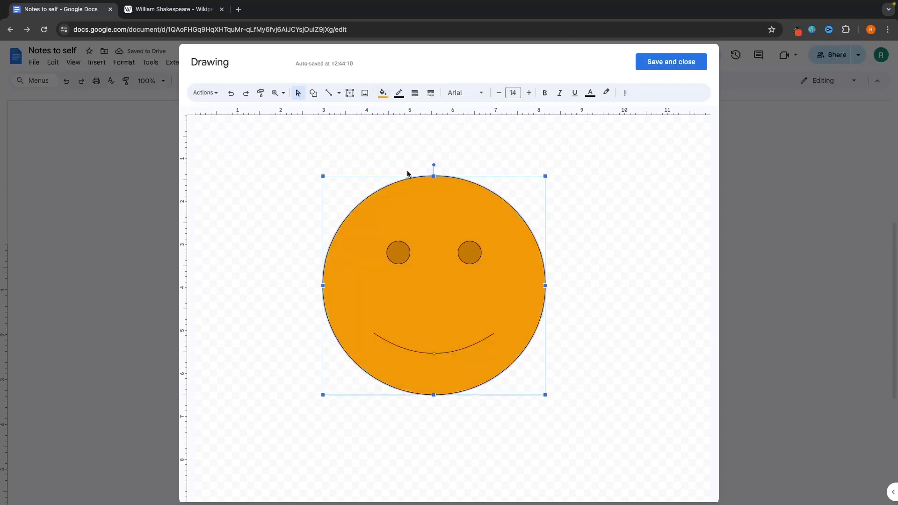
left_click(649, 55)
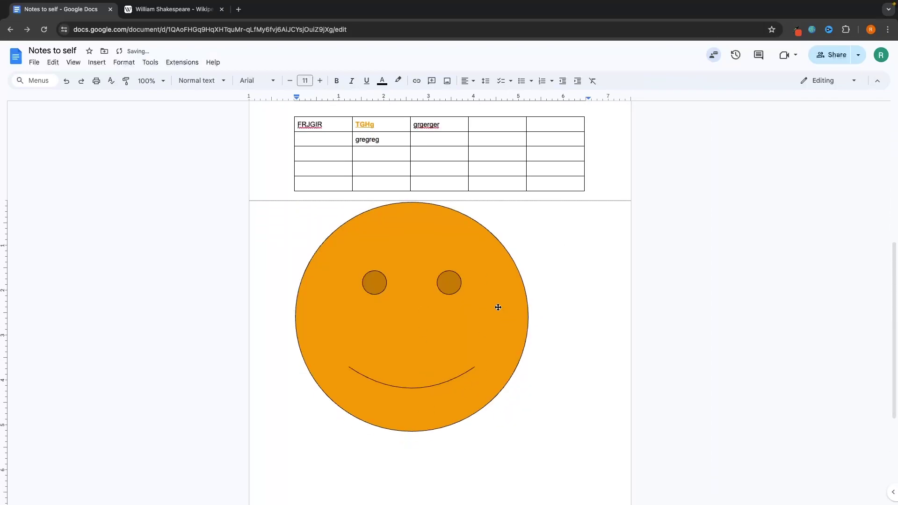
Insert a horizontal line below the smiley face drawing.
scroll(407, 253, "down", 4)
left_click(96, 63)
mouse_move(128, 123)
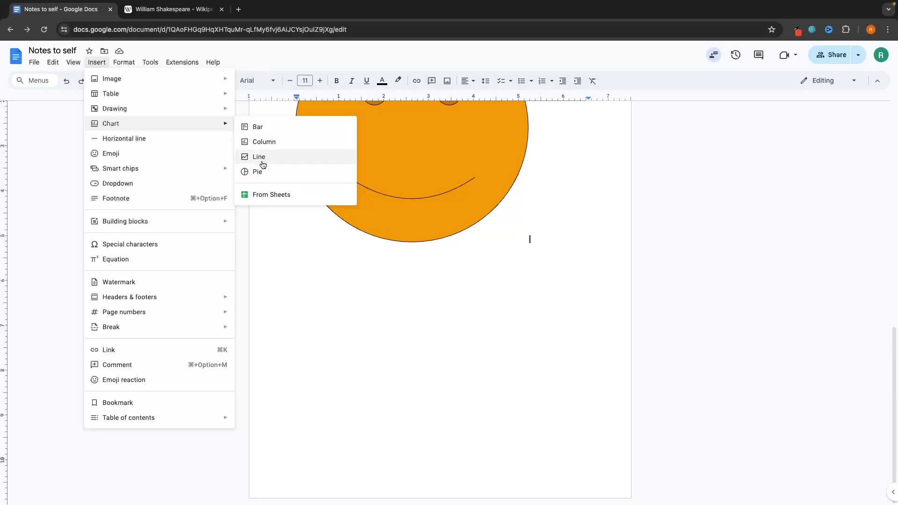
left_click(124, 138)
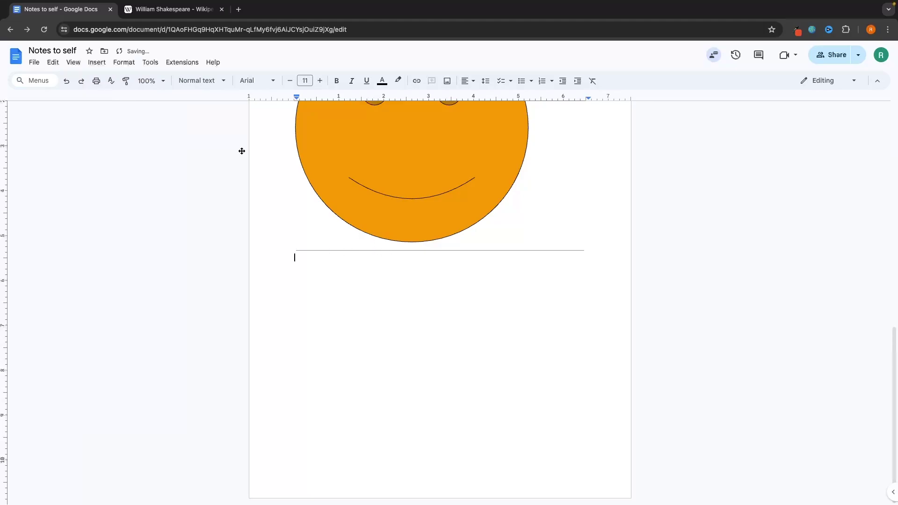
Apply strikethrough to the line "Make sure to revise Shakespear script" below the title.
left_click(97, 63)
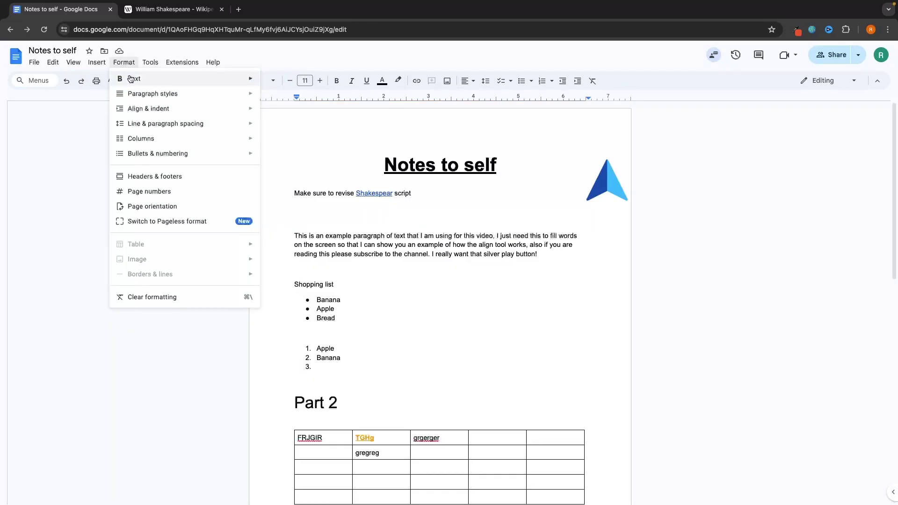
mouse_move(131, 79)
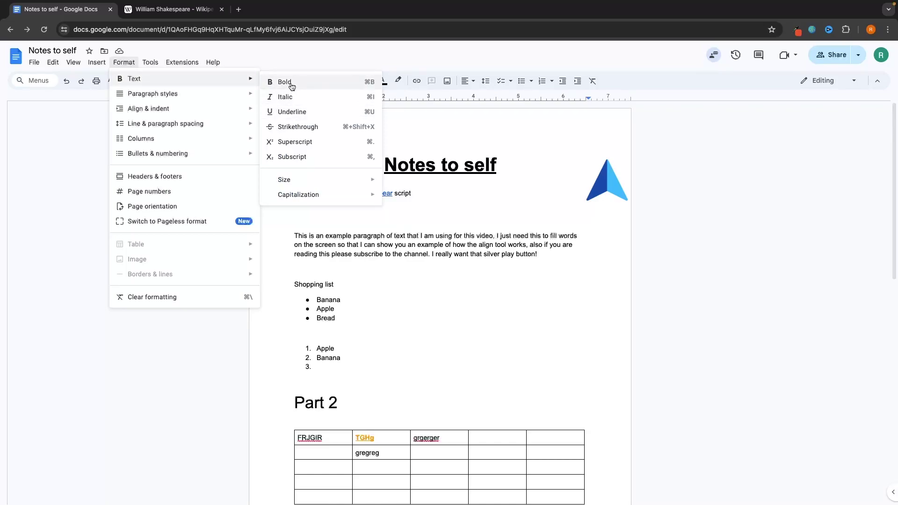
left_click(386, 124)
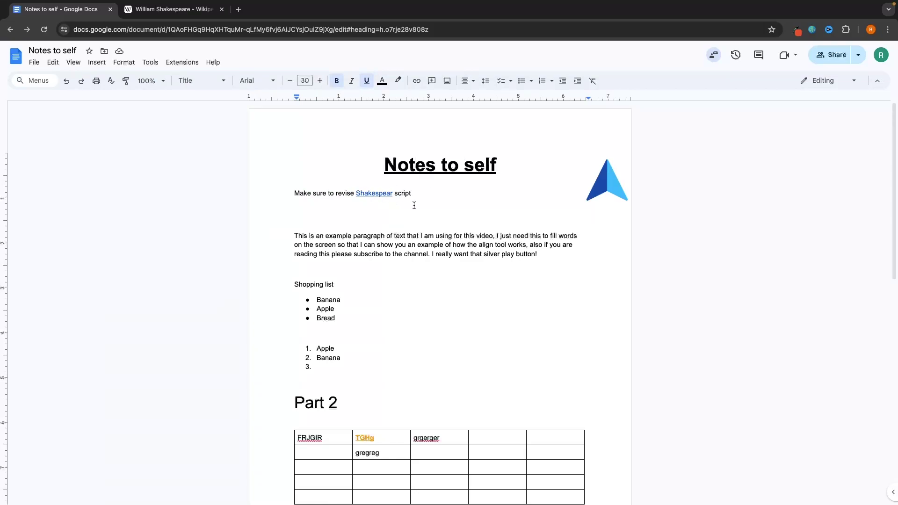
left_click_drag(422, 193, 289, 193)
left_click(124, 63)
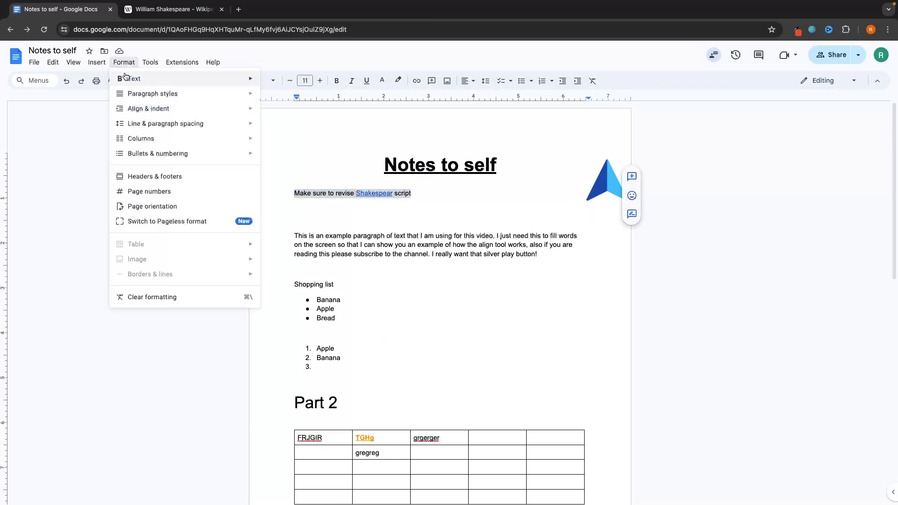
mouse_move(203, 80)
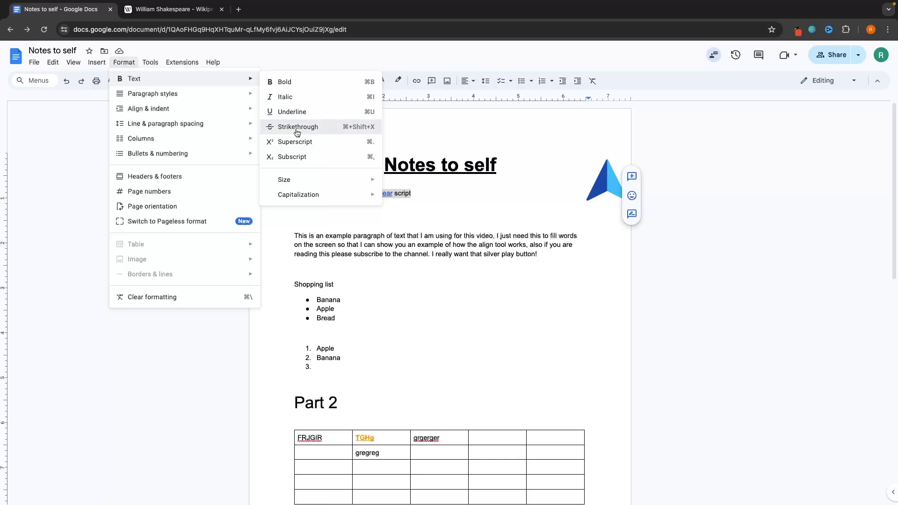
left_click(277, 130)
left_click(422, 205)
Change the struck-through line below the title to UPPERCASE.
left_click_drag(420, 199, 272, 195)
left_click(124, 62)
mouse_move(144, 124)
mouse_move(162, 79)
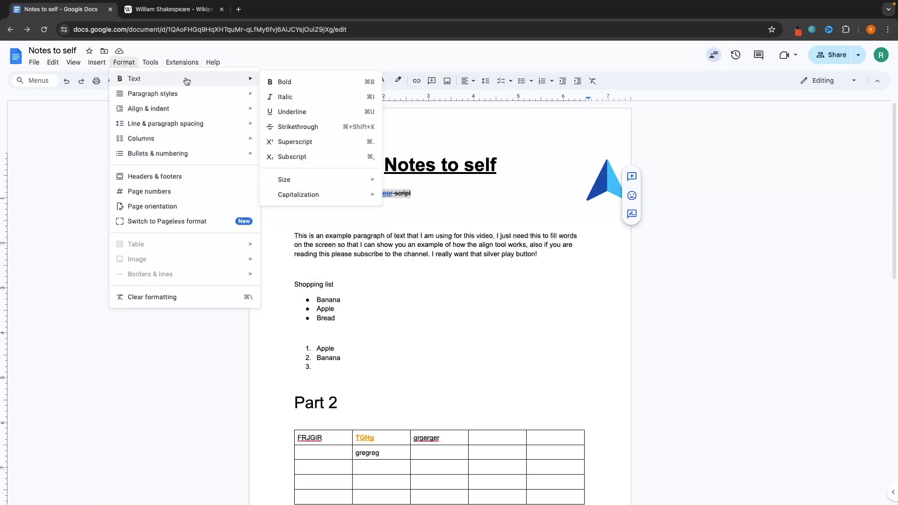
mouse_move(294, 186)
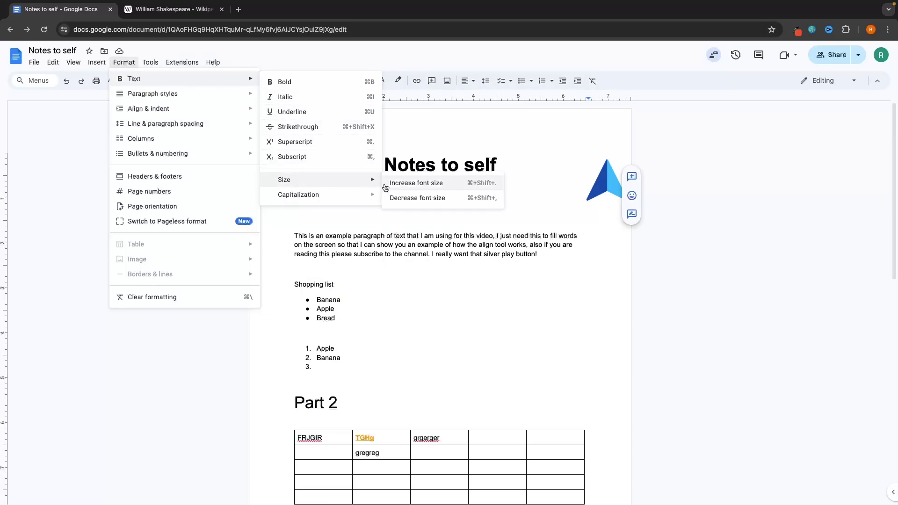
mouse_move(325, 204)
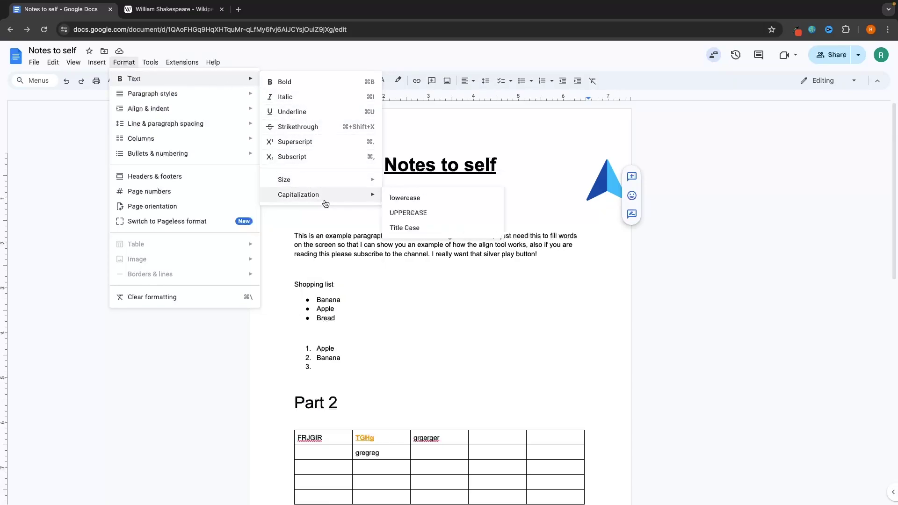
left_click(406, 215)
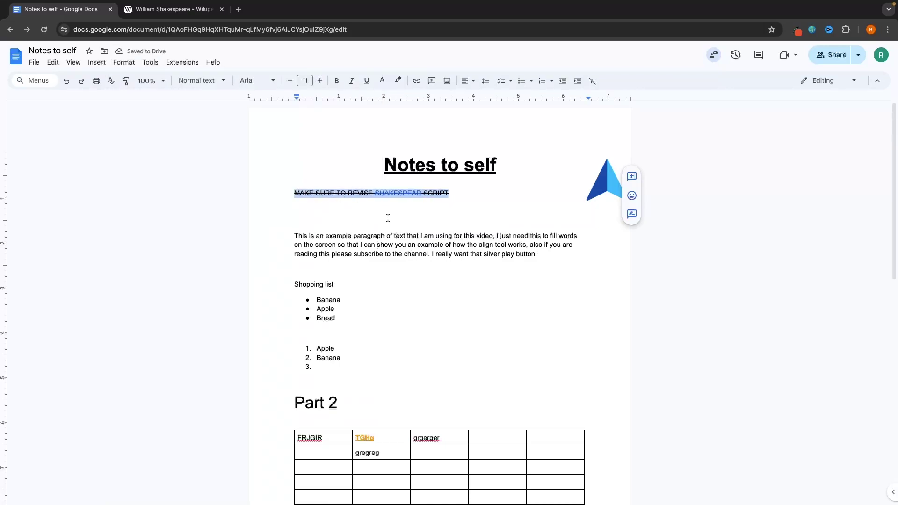
Change the capitalization of the selected struck-through line to lowercase.
left_click(123, 62)
mouse_move(144, 78)
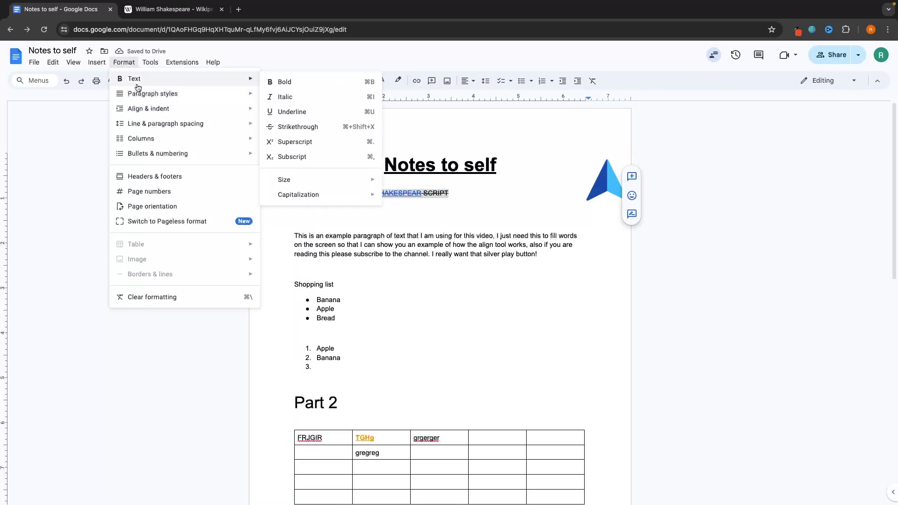
mouse_move(314, 195)
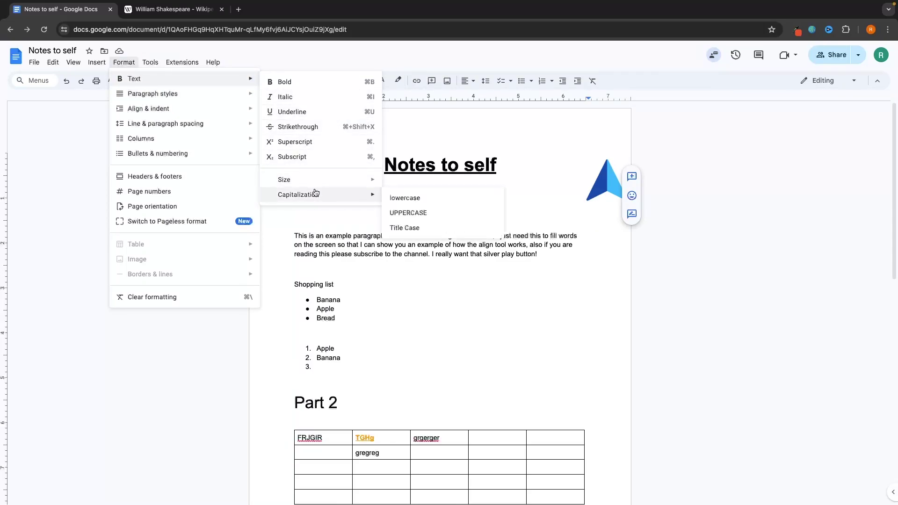
left_click(417, 203)
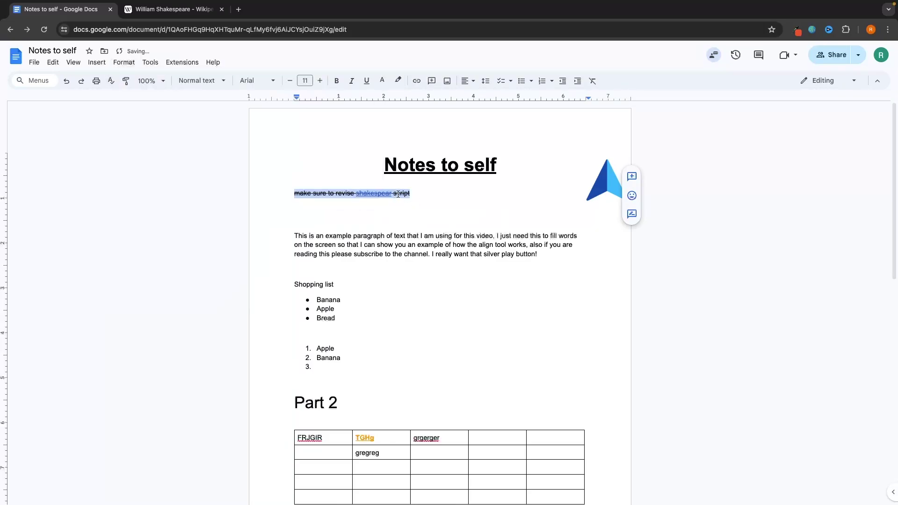
Add blank lines at the end of the document, below the horizontal line.
left_click(150, 62)
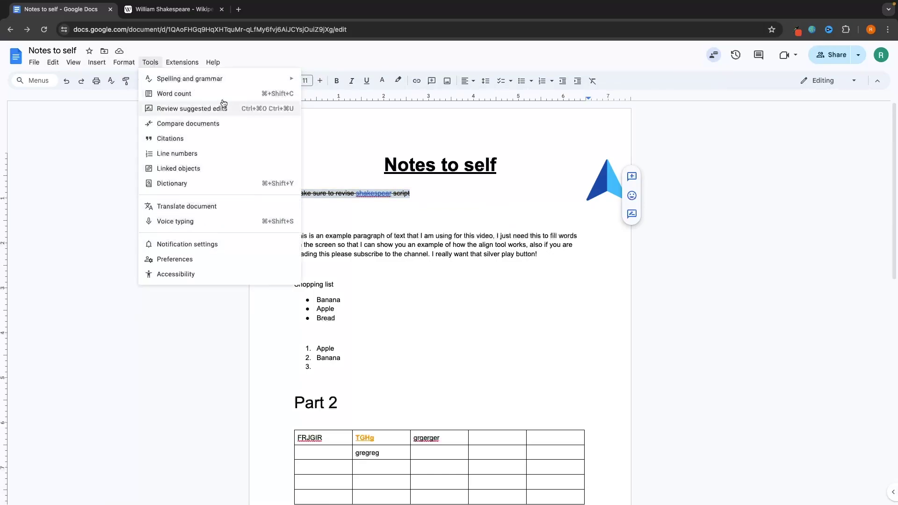
left_click(491, 195)
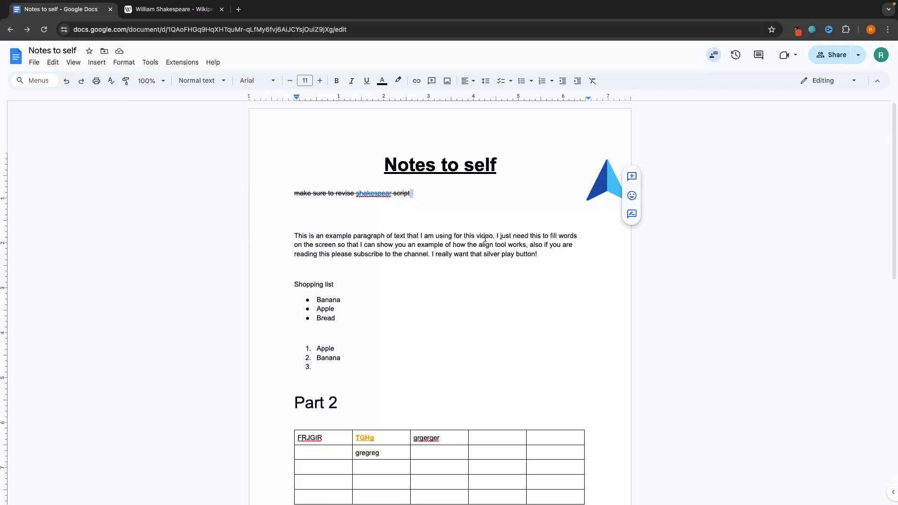
key("ctrl+End")
key("Return")
key("Return")
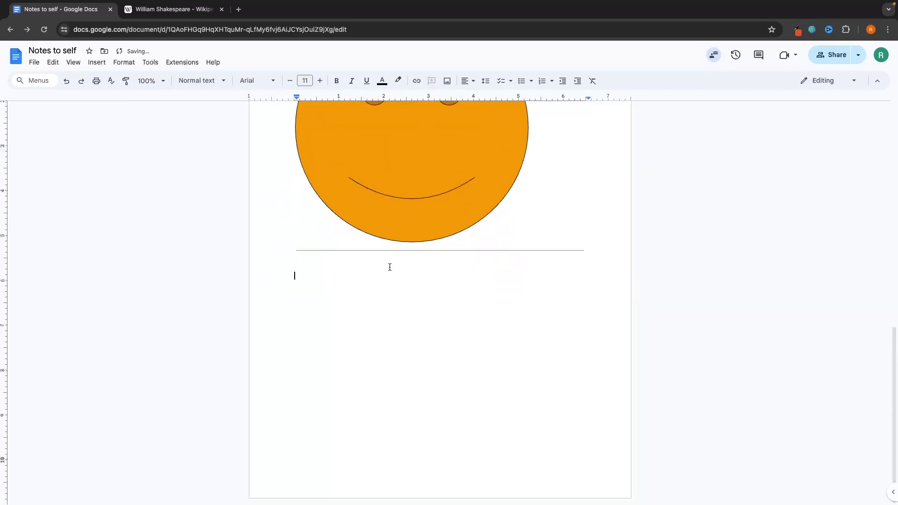
Dictate "If you are finding this video valuable make sure to smash that subscribe button and subscribe to the Channel" on the last line with voice typing.
left_click(150, 62)
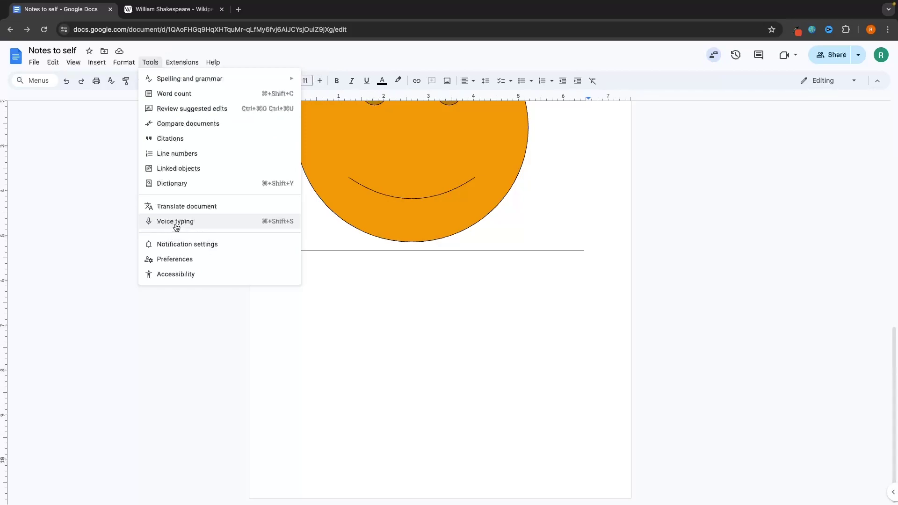
left_click(176, 222)
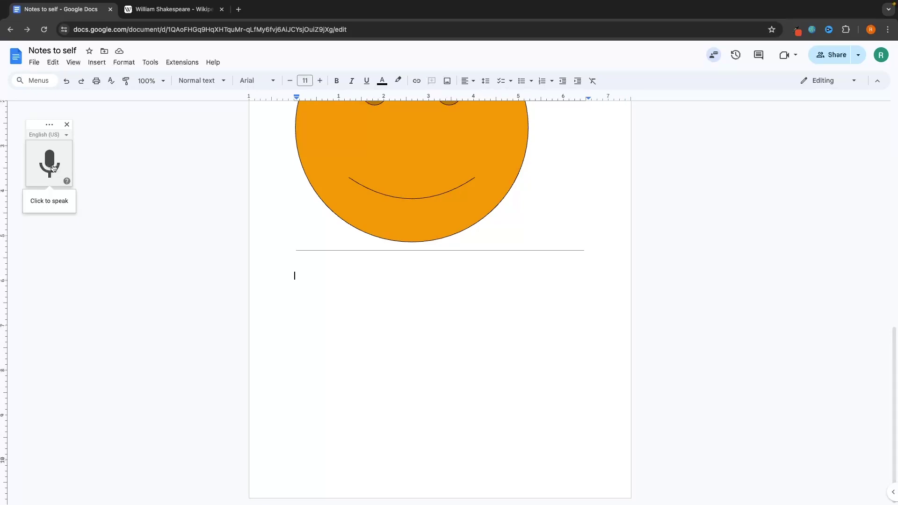
left_click(53, 167)
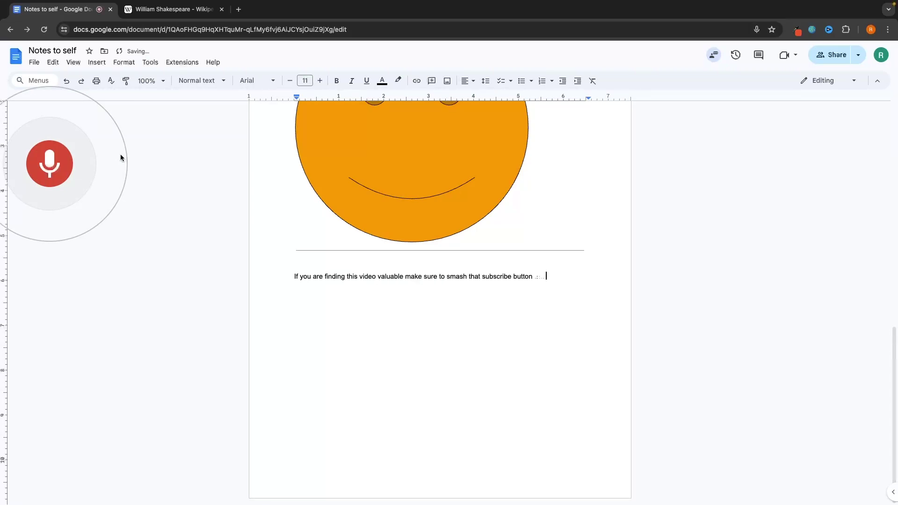
Delete the dictated sentence below the horizontal line and close voice typing.
left_click(293, 276)
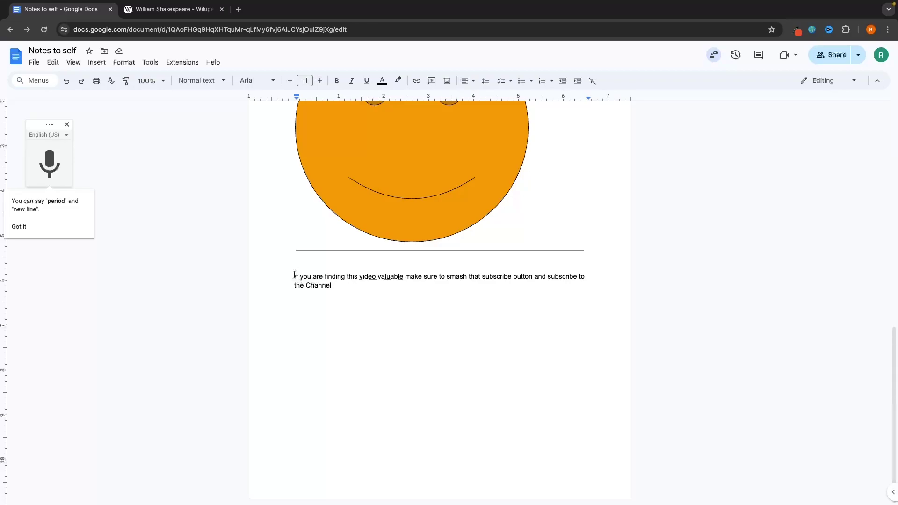
triple_click(343, 289)
key("BackSpace")
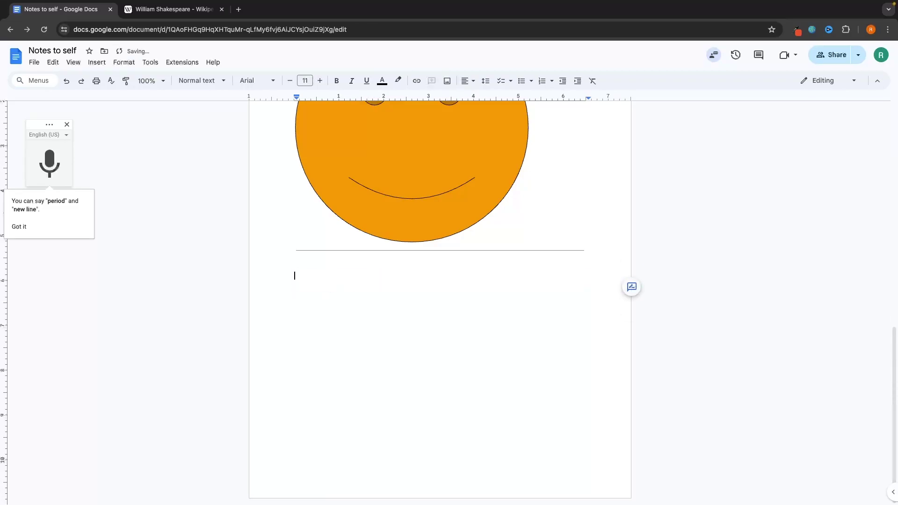
left_click(150, 63)
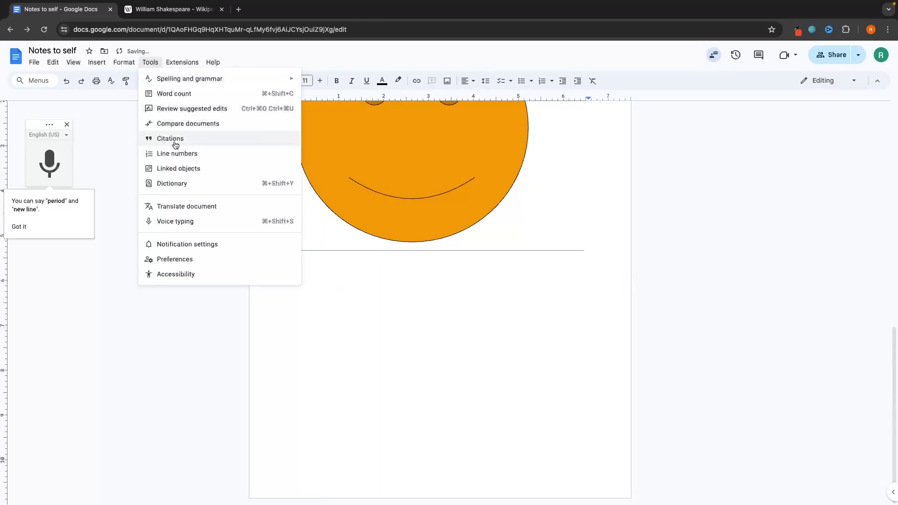
left_click(333, 258)
left_click(68, 124)
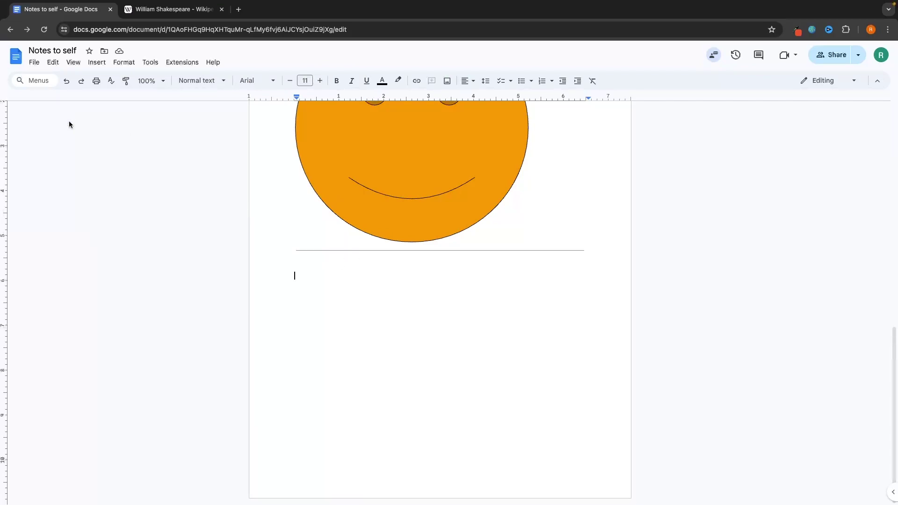
Go to the Docs home page and look over the templates and recent documents.
left_click(17, 55)
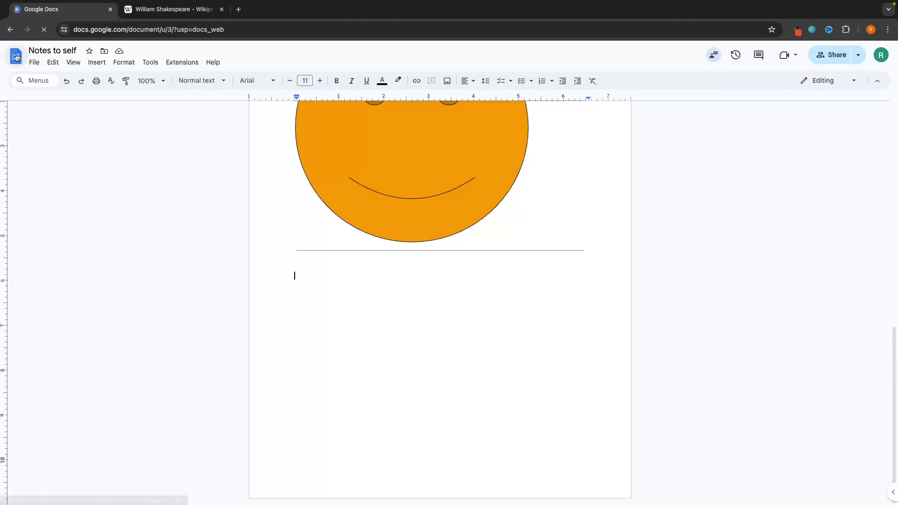
scroll(280, 250, "down", 1)
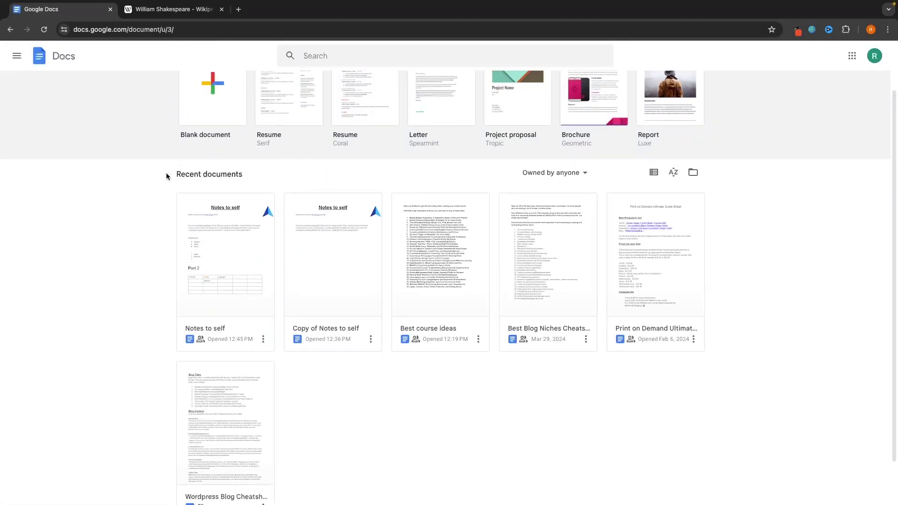
left_click_drag(166, 175, 261, 176)
left_click(262, 176)
scroll(302, 177, "up", 1)
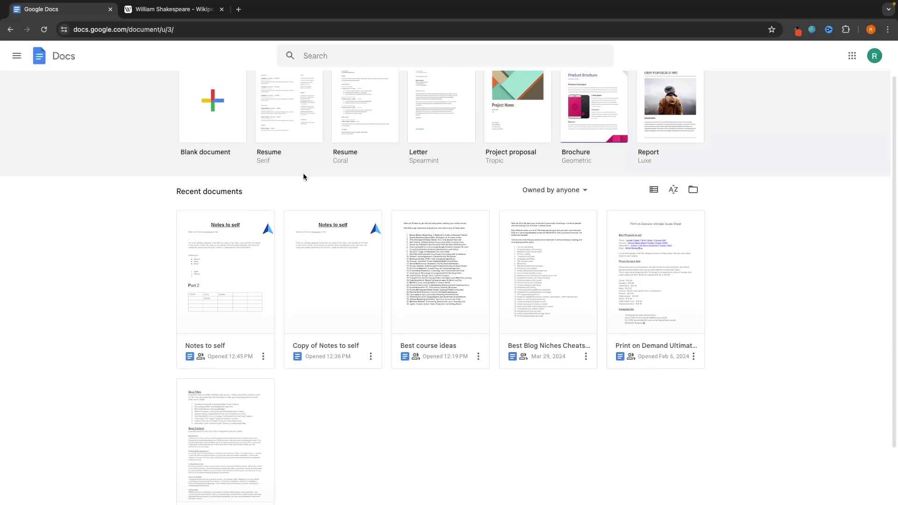
scroll(391, 203, "up", 1)
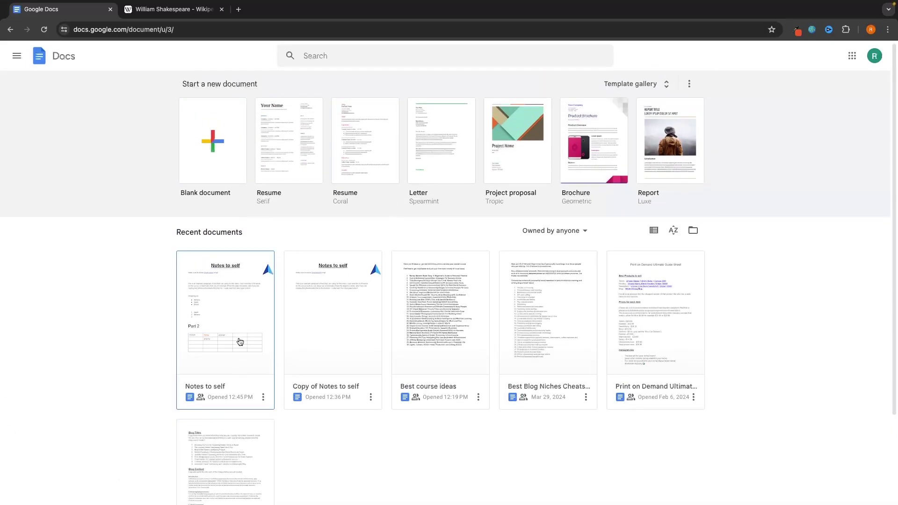
Reopen the "Notes to self" document and add the filler text "Rgmlrekng erginerk gneszhjk bgkeurbg jhkeabearkjagn earigbjr" below the horizontal line.
left_click(237, 304)
scroll(467, 292, "down", 8)
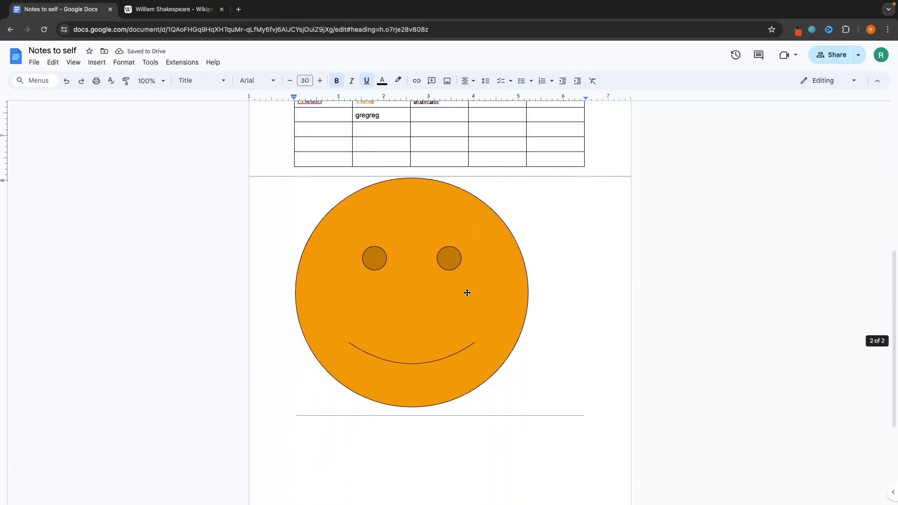
scroll(346, 365, "up", 1)
left_click(346, 364)
type("Rgmlrekng erginerk gneszhjk bgkeurbg jhkeabearkjagn earigbjr")
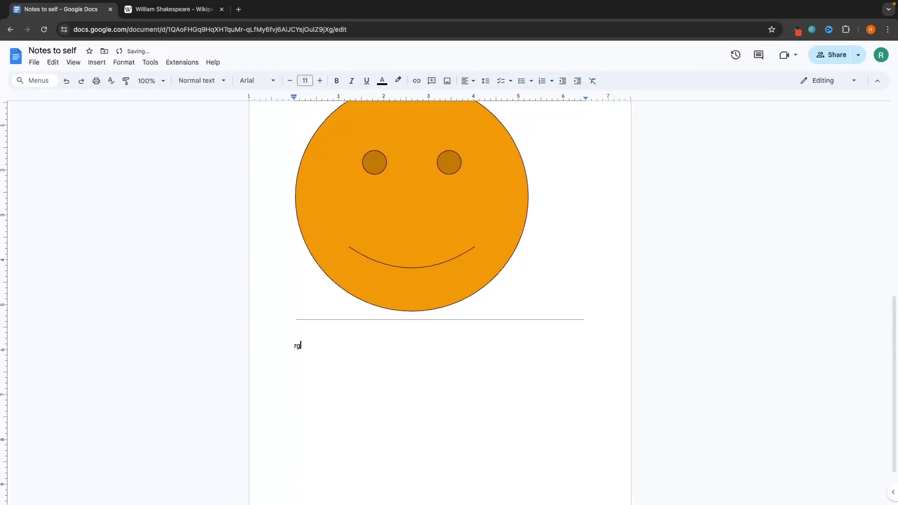